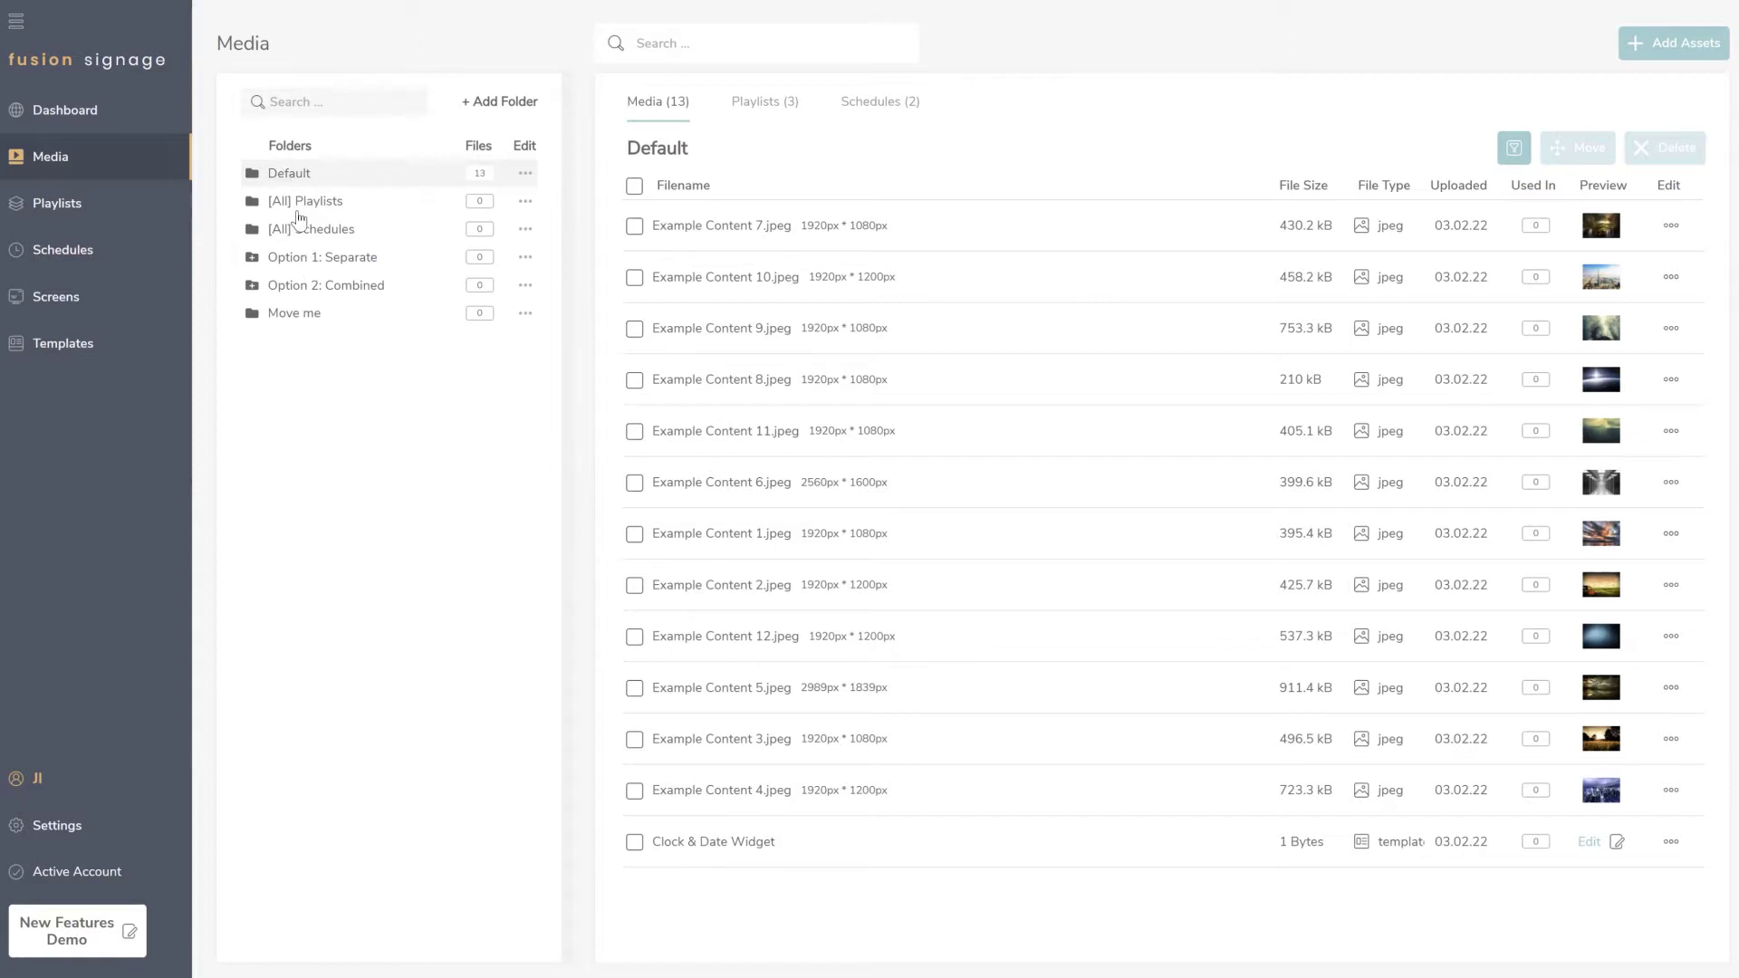
Step: Go from the media library to the Playlists page in the left sidebar
click(77, 217)
Step: Cycle between the Schedules, Media and Playlists pages
click(72, 249)
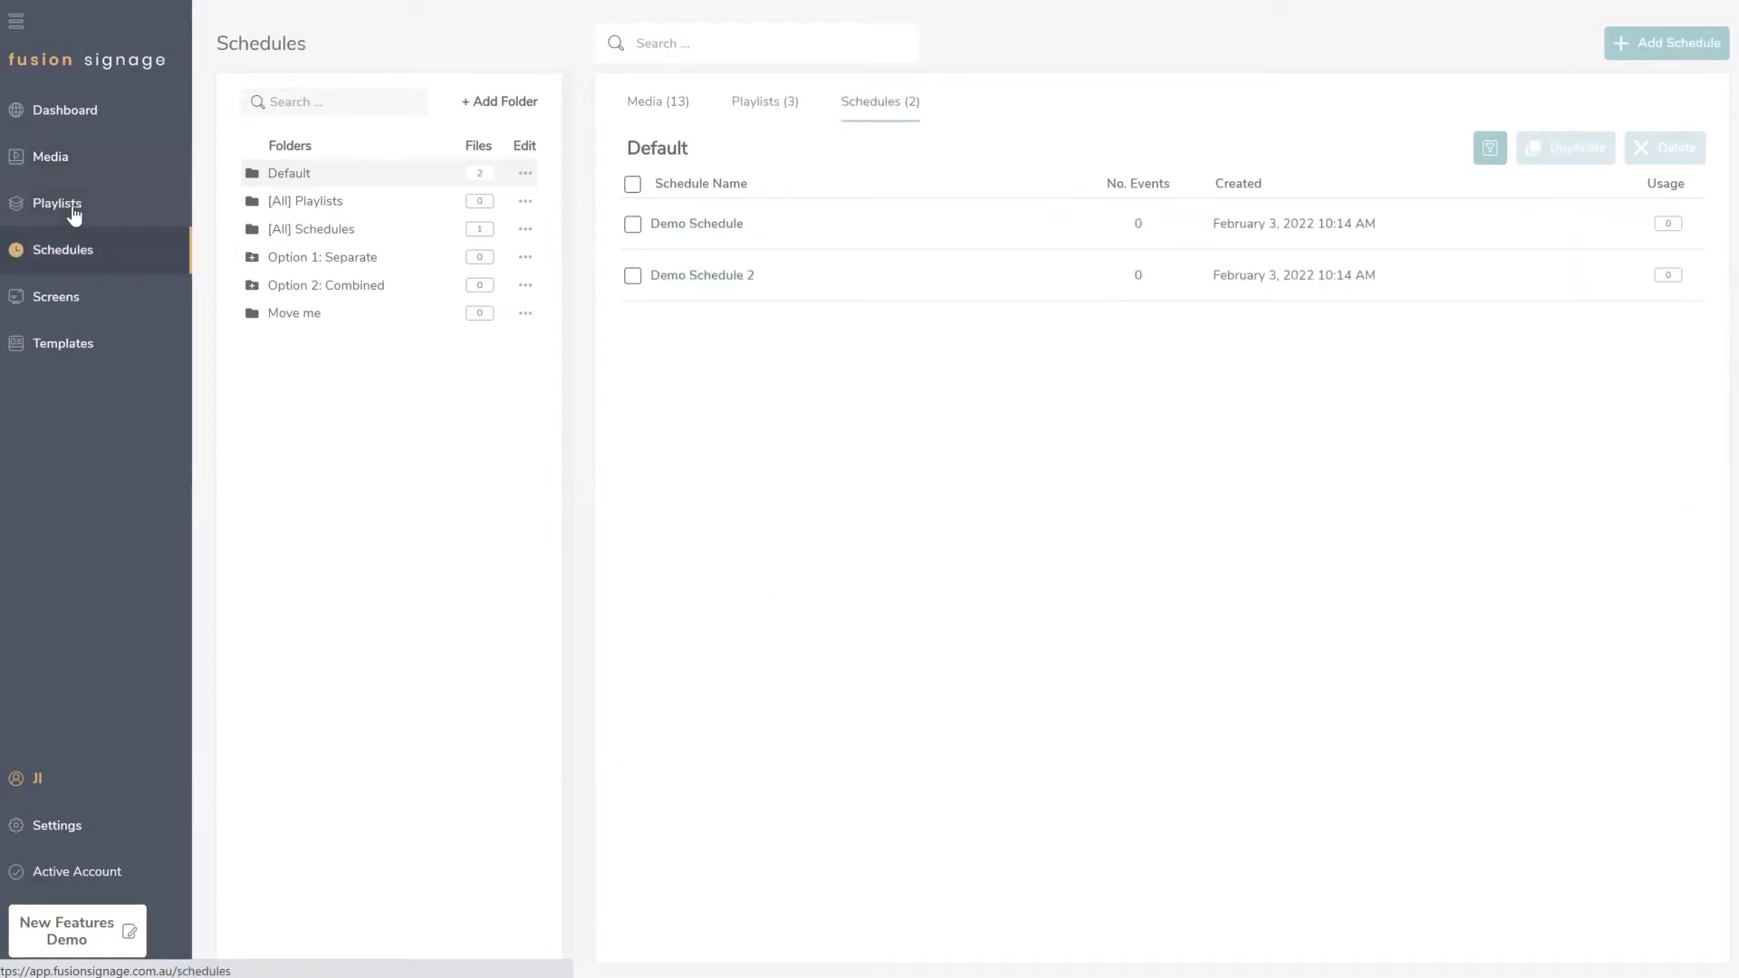
click(71, 176)
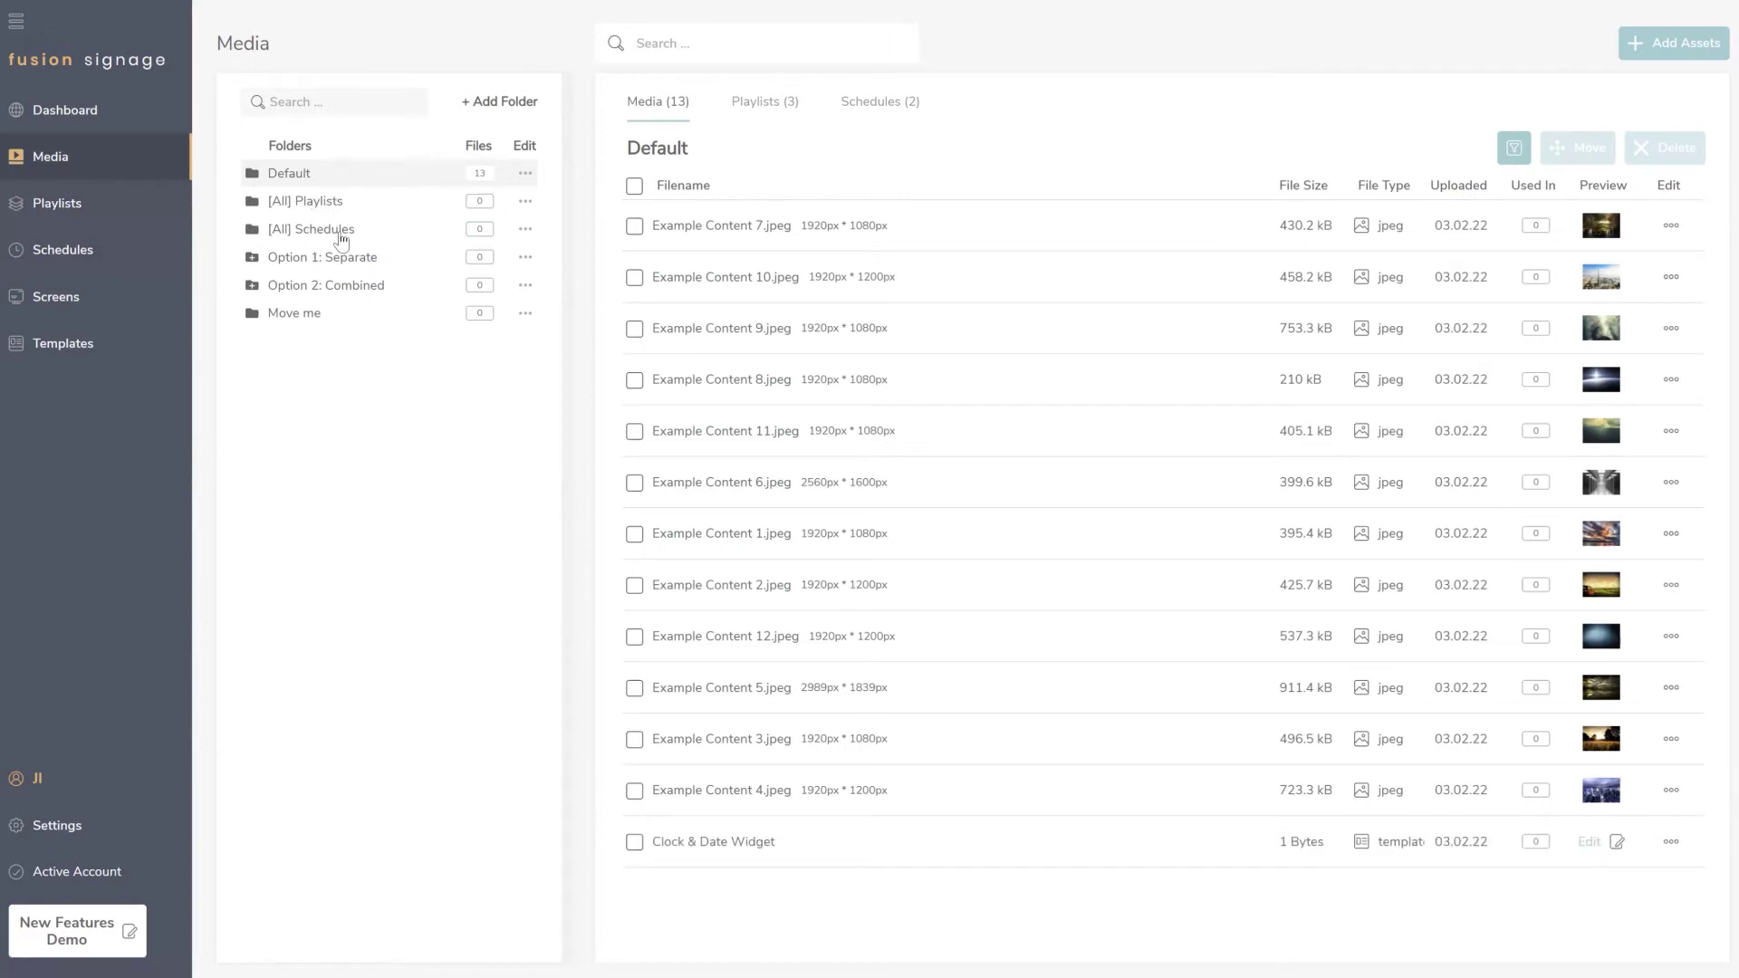
click(125, 201)
click(85, 241)
click(85, 194)
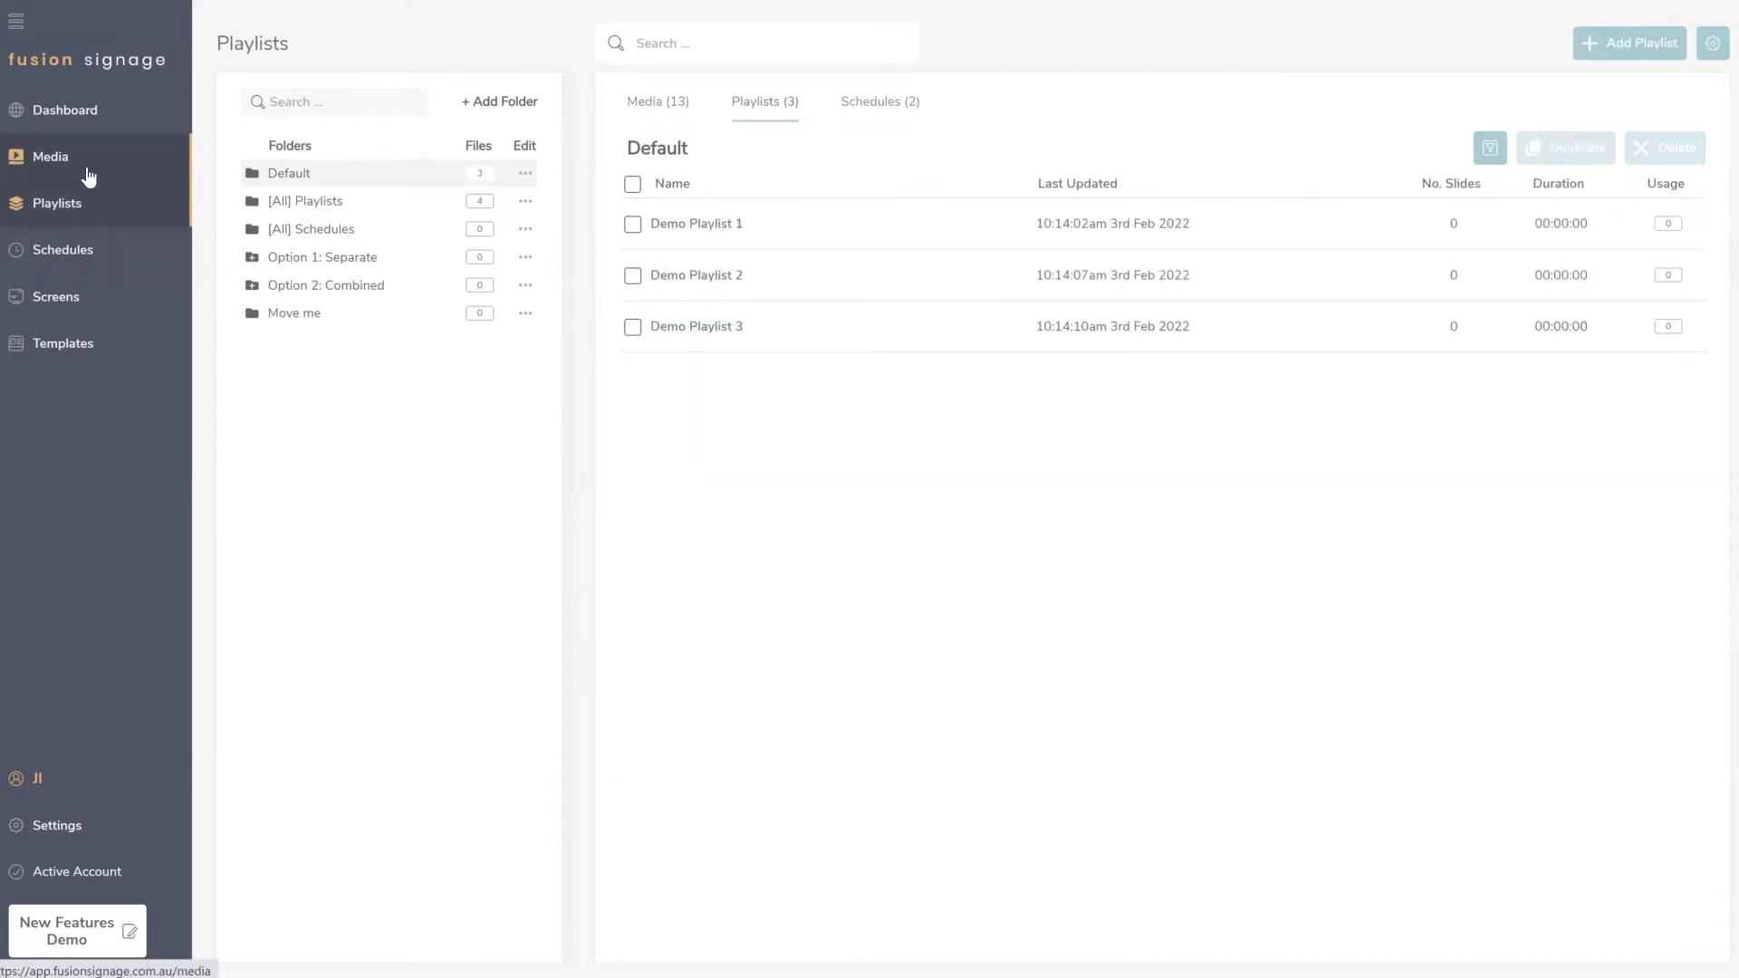
Step: Return to the media files list and open the [All] Playlists folder
click(88, 177)
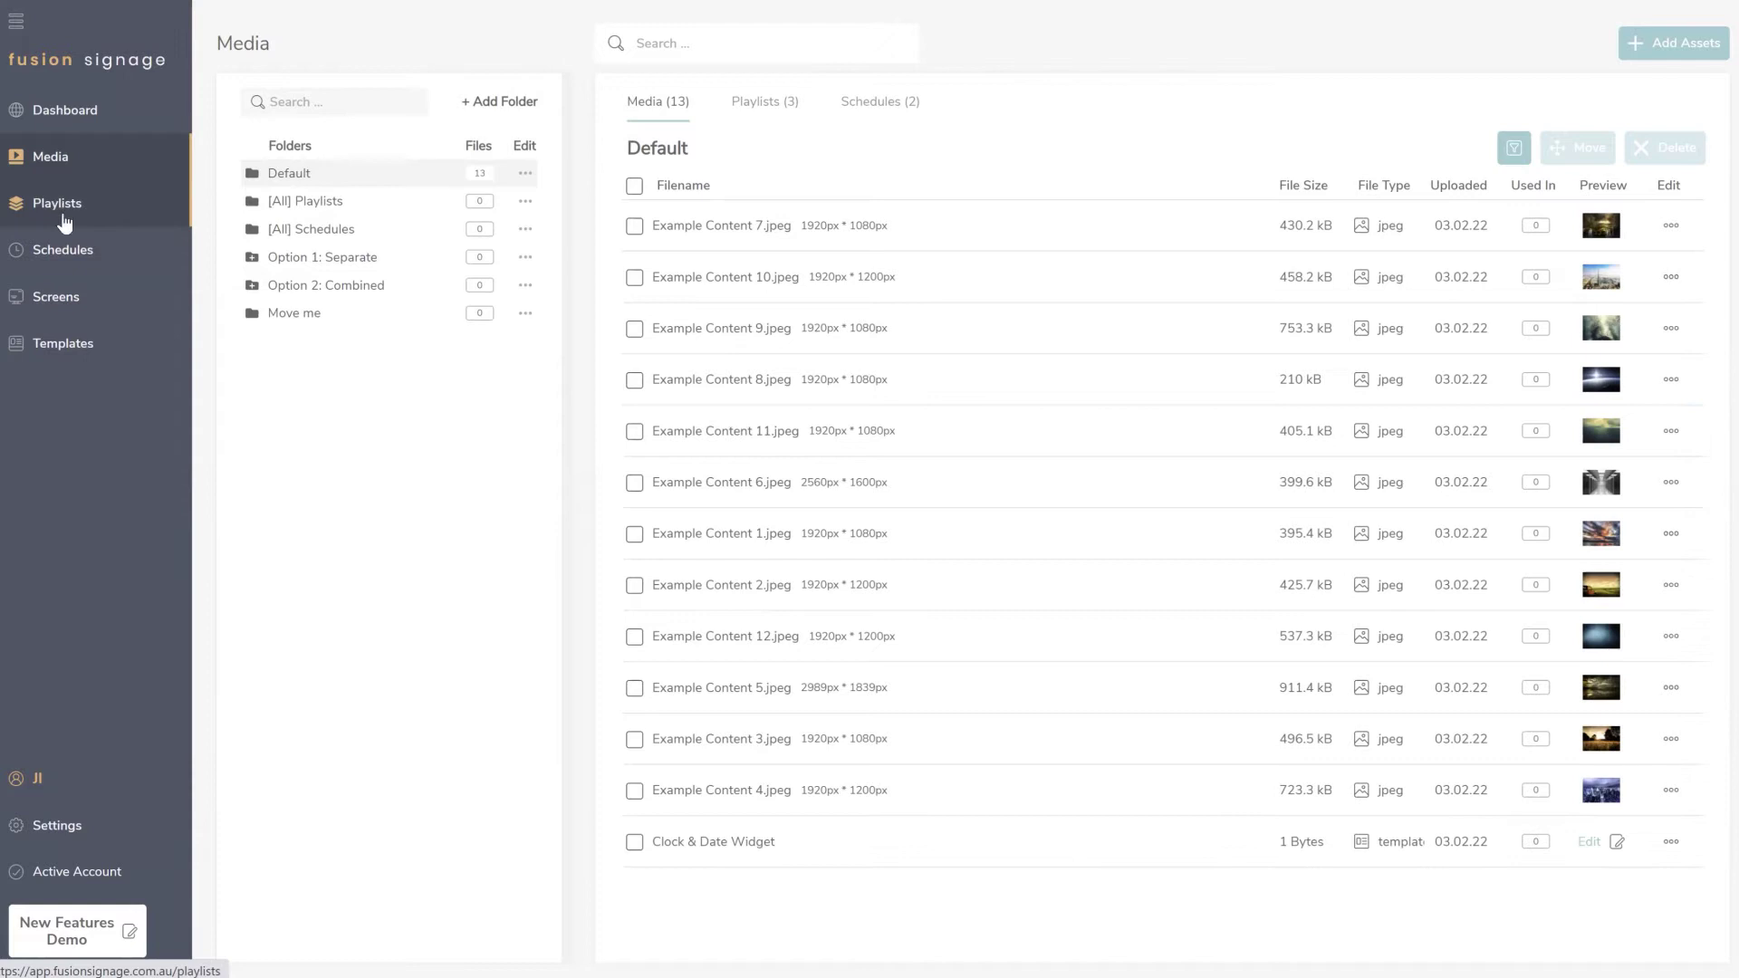
click(66, 207)
click(102, 250)
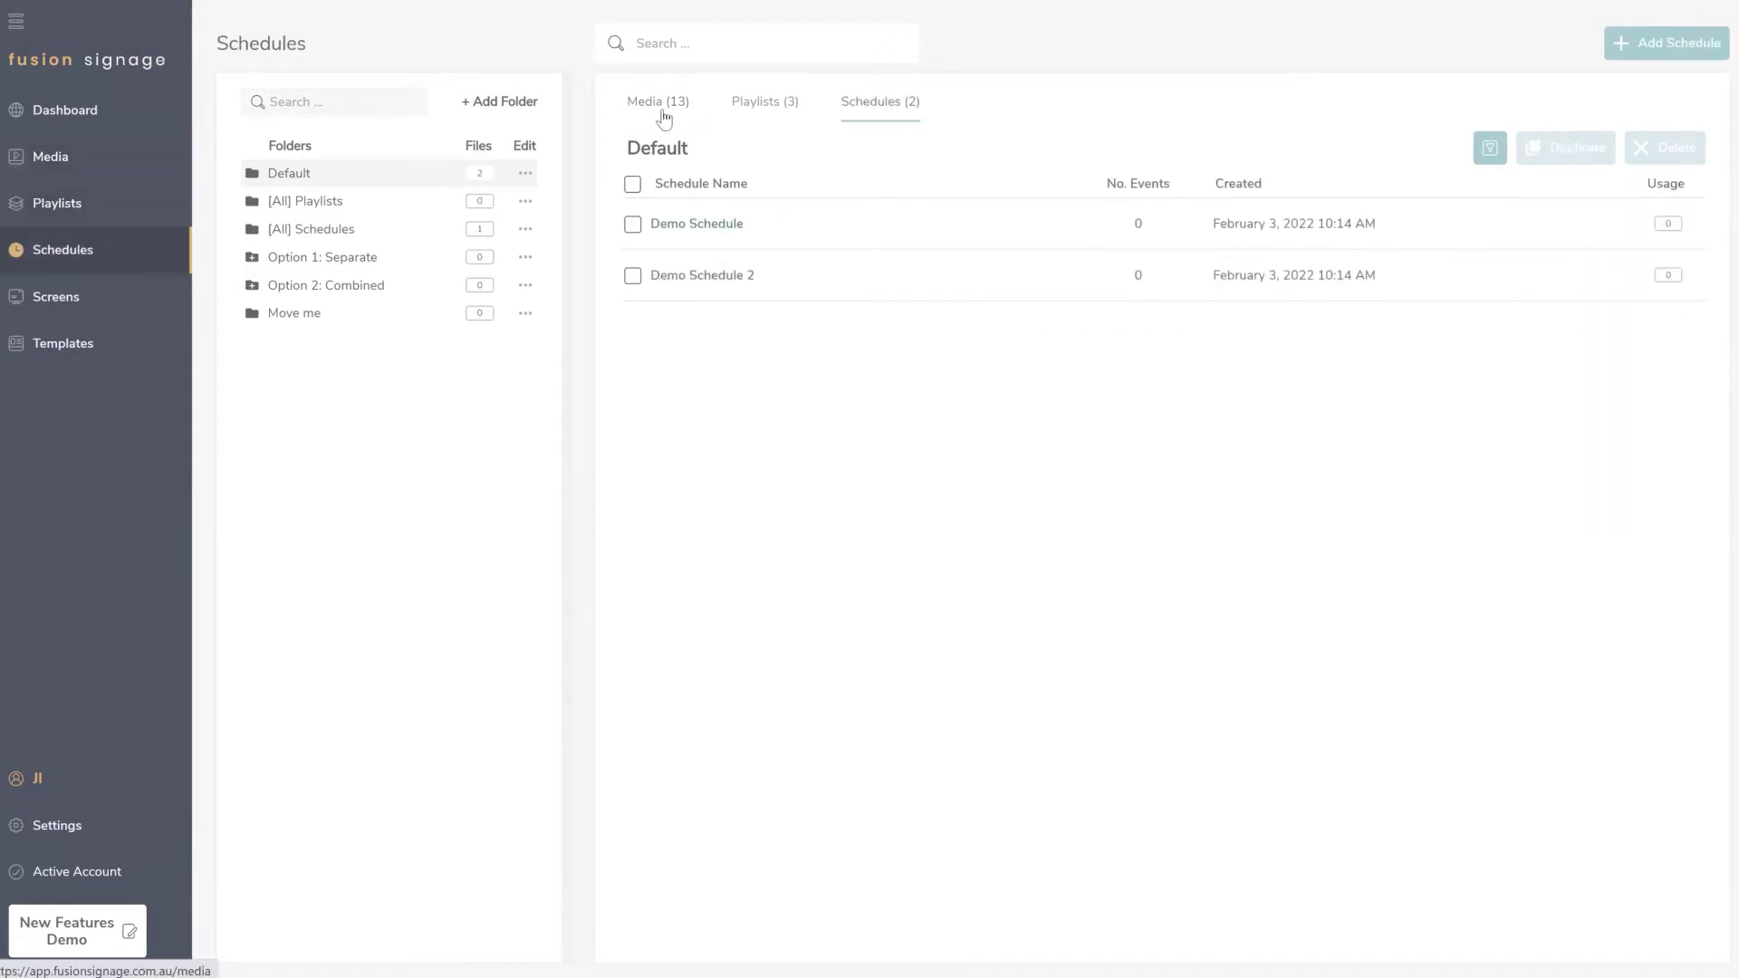
click(656, 114)
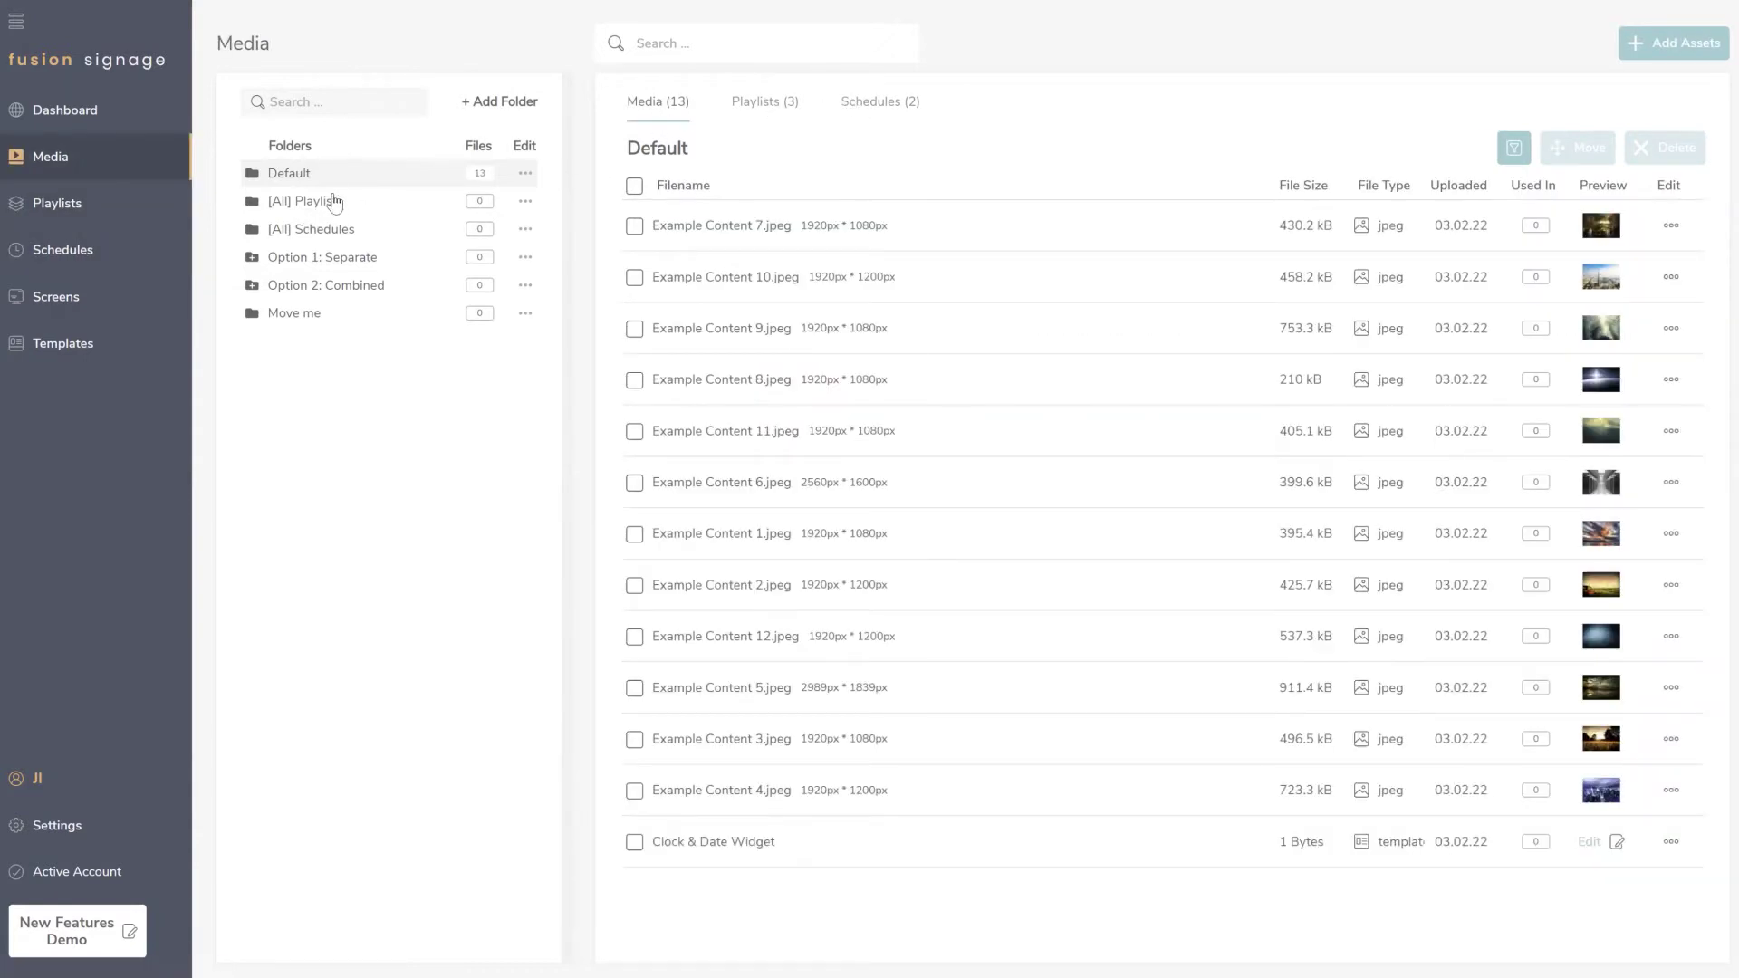
click(306, 211)
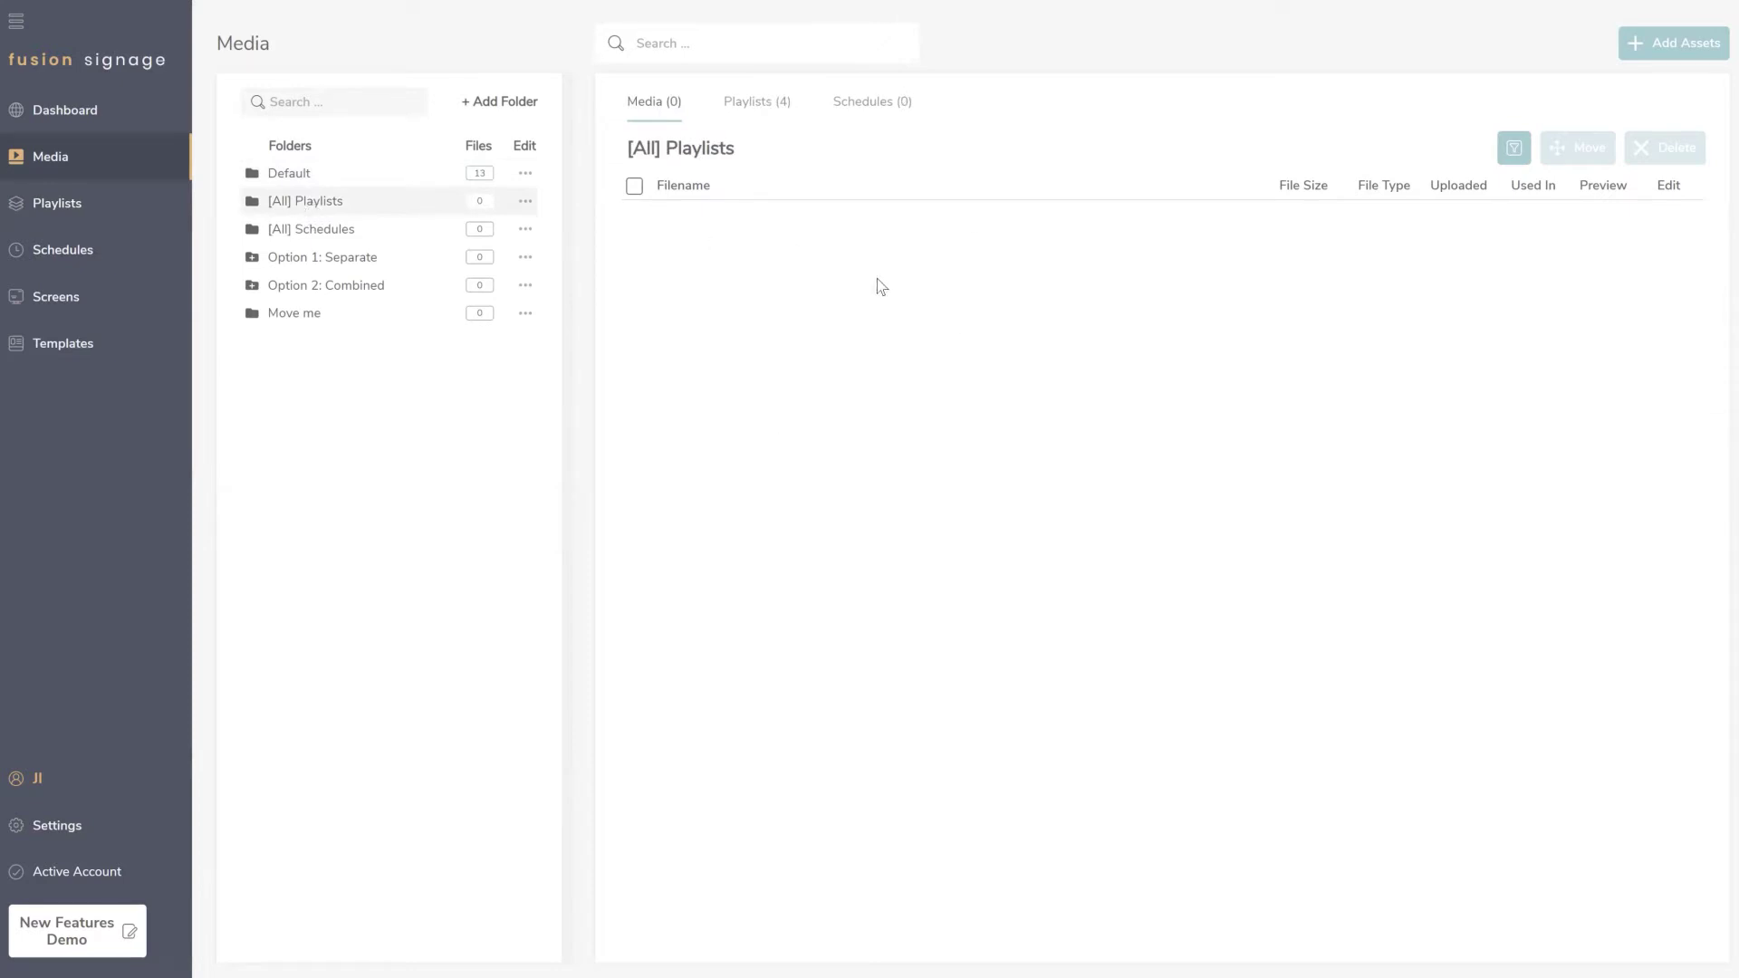
Step: Show the Default folder's playlists: Demo Playlist 1, 2 and 3
click(762, 113)
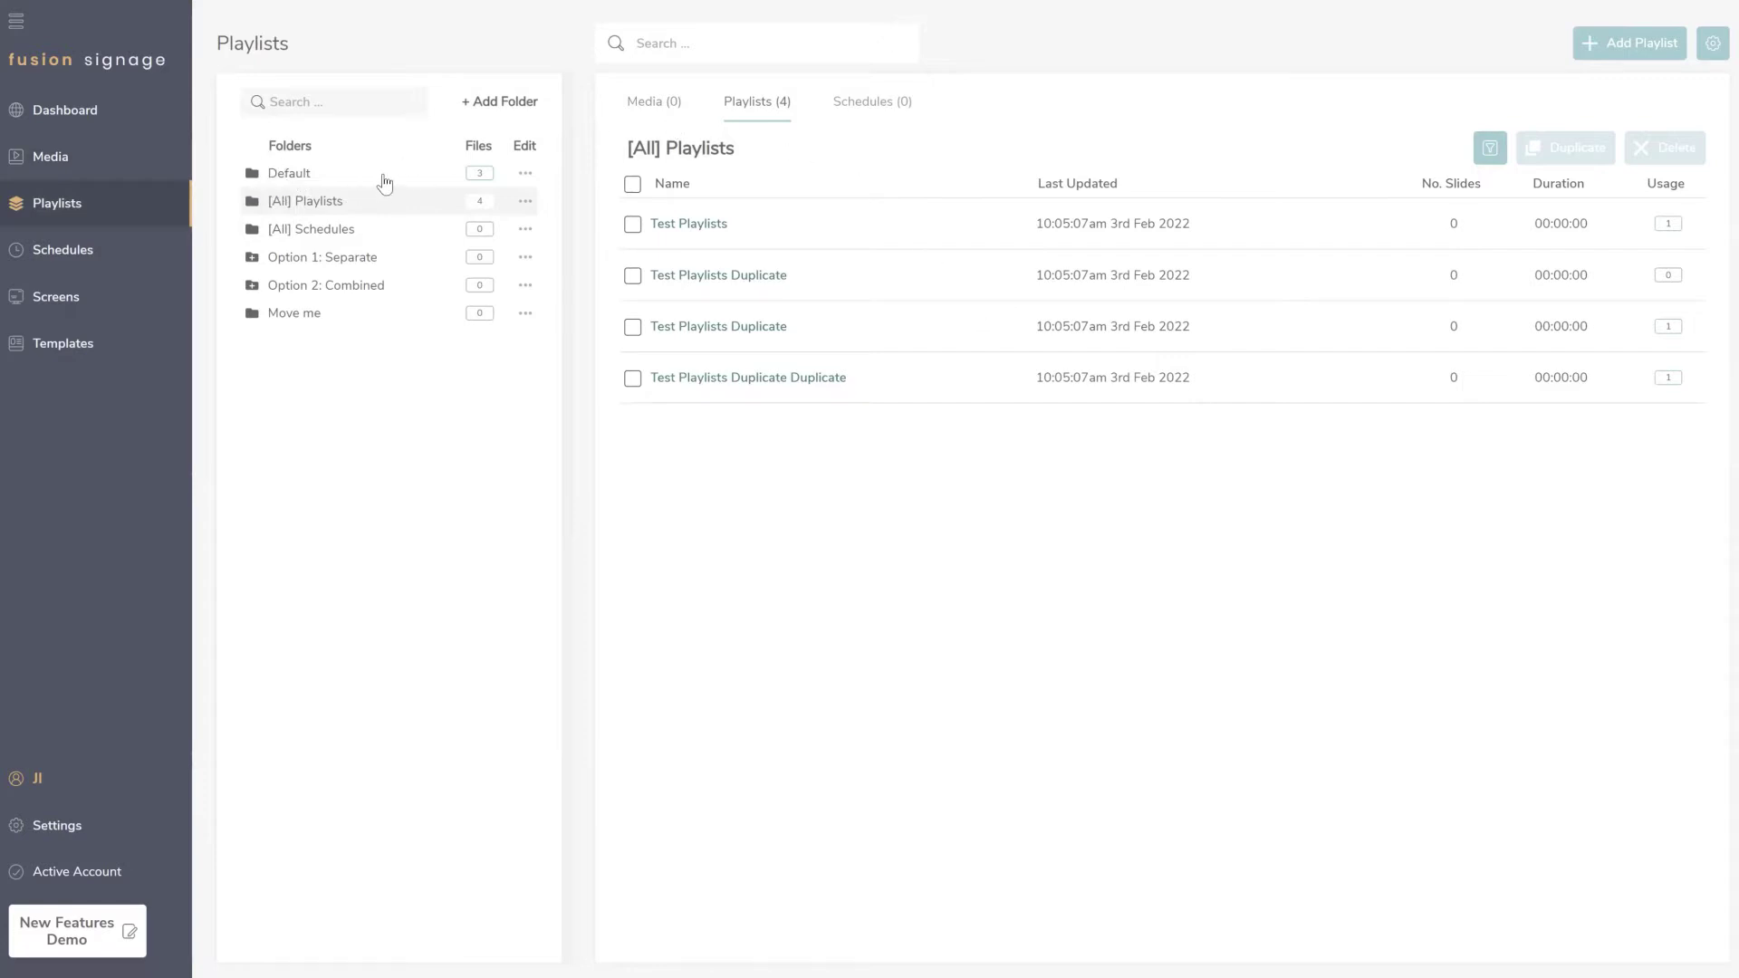
click(290, 175)
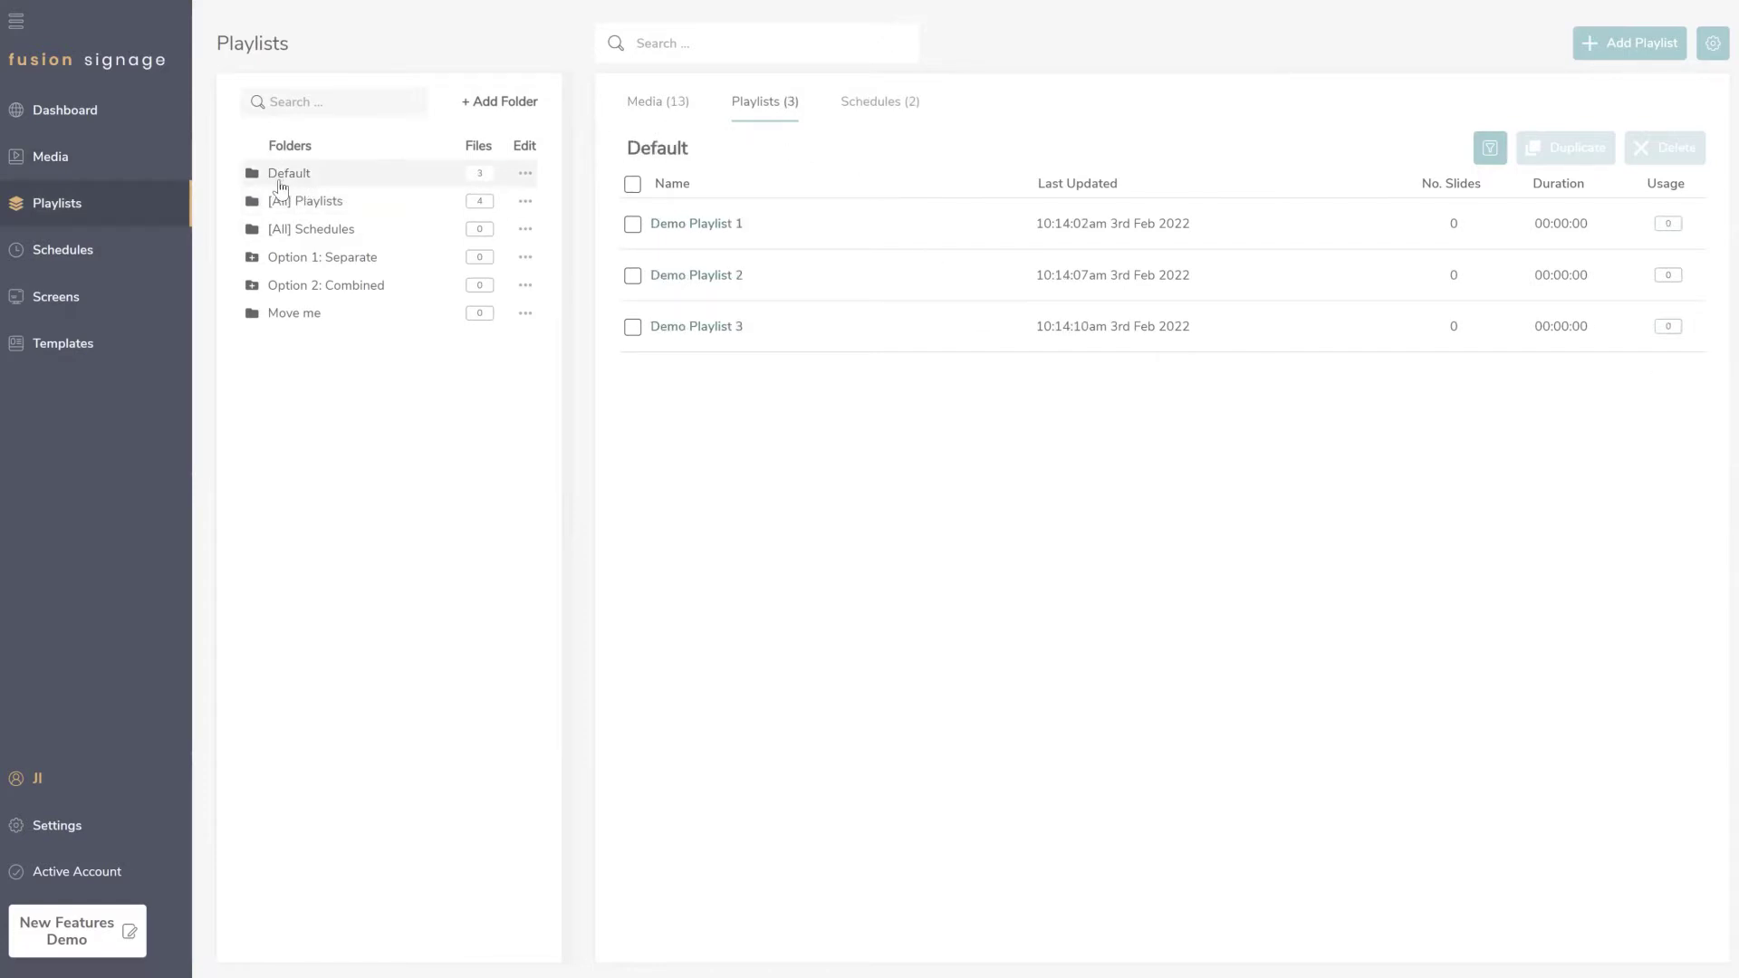
Step: Compare the Default folder's playlists and schedules, ending on its 13 media files
click(681, 113)
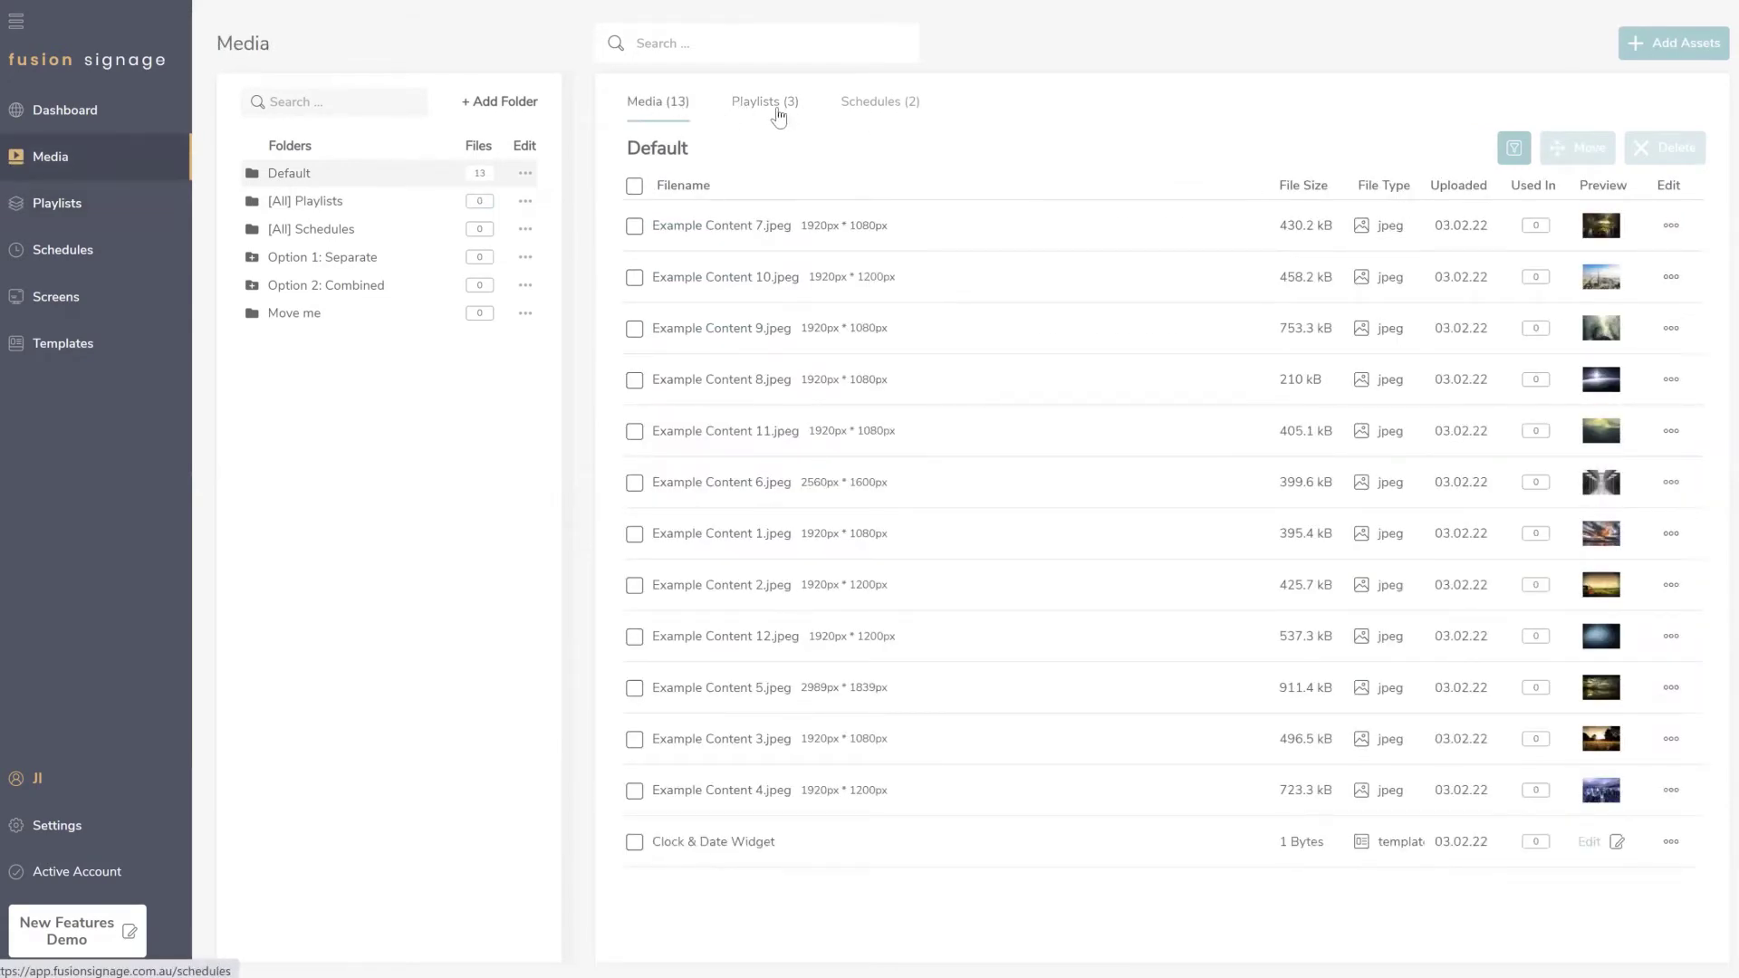
click(801, 119)
click(881, 110)
click(772, 112)
click(662, 113)
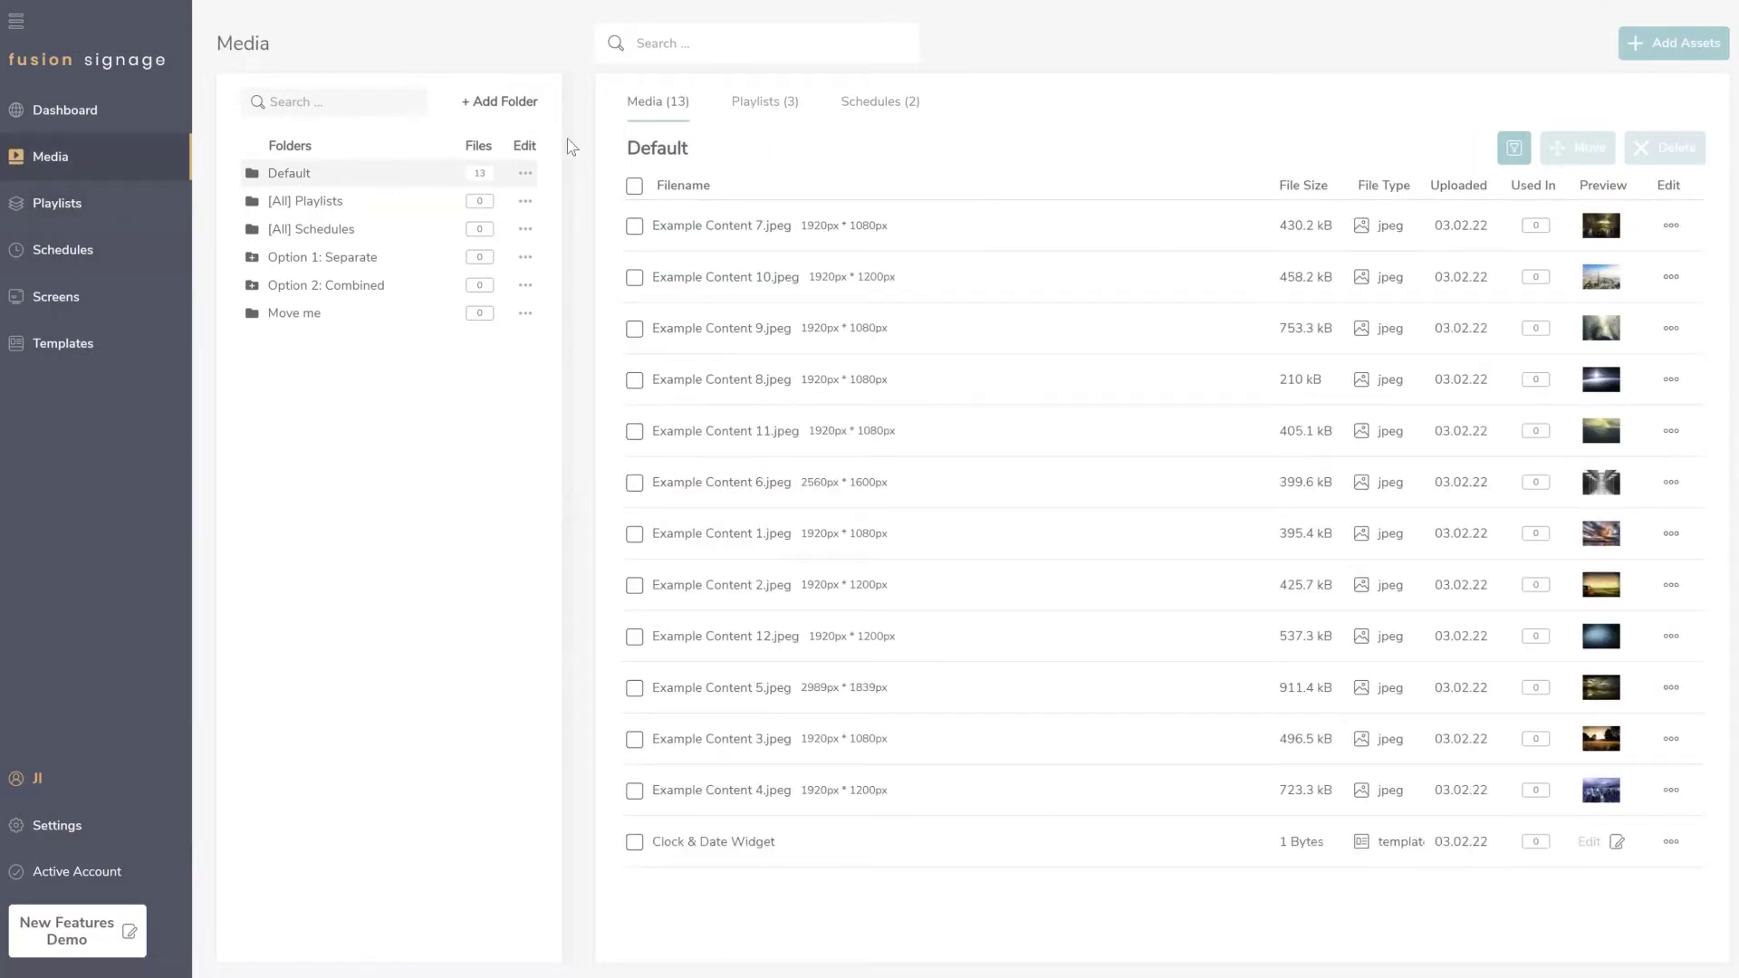
click(786, 108)
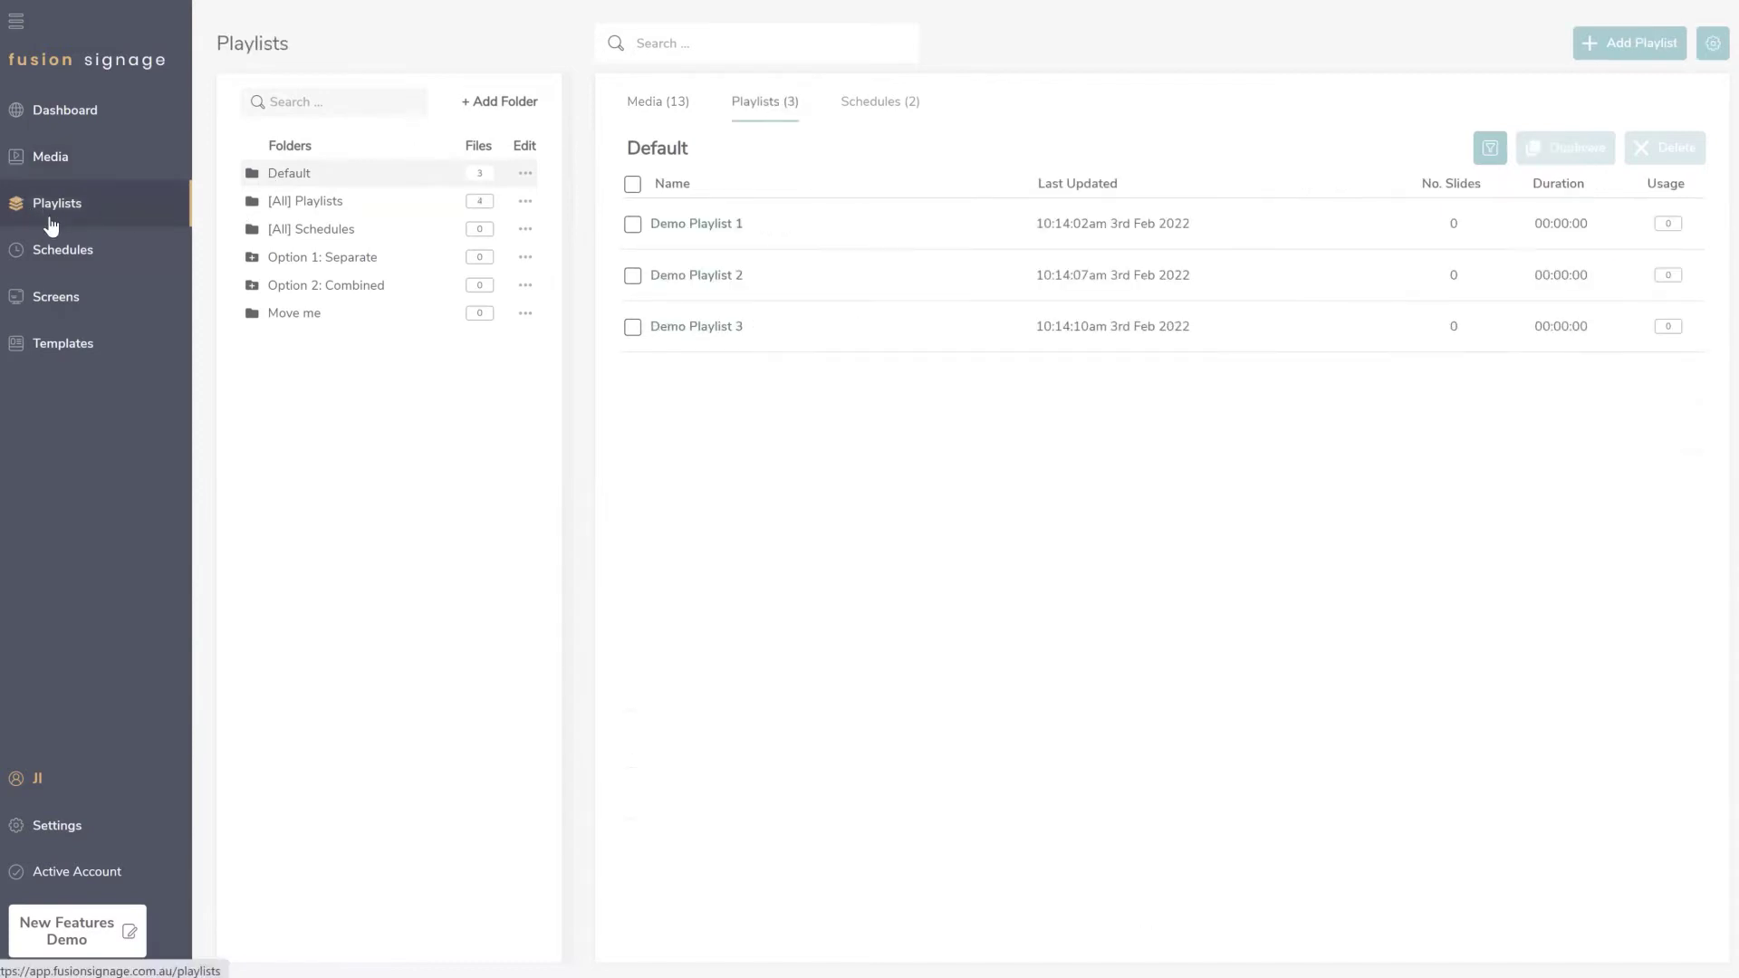
click(877, 105)
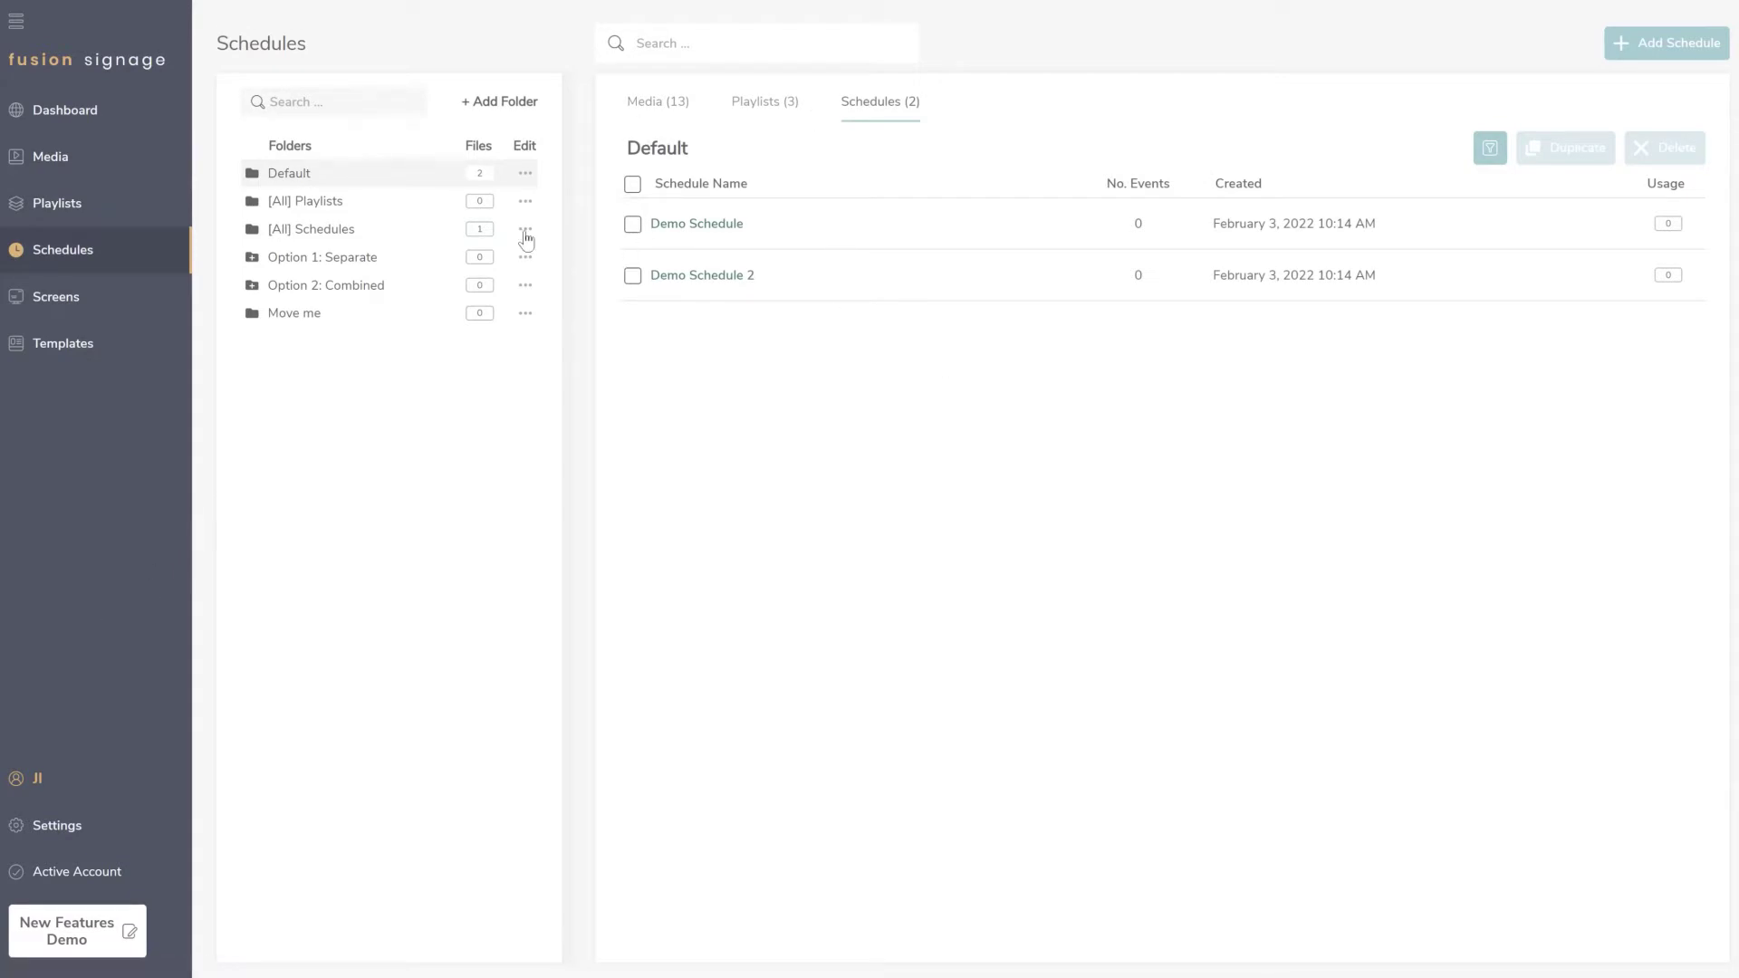
click(640, 105)
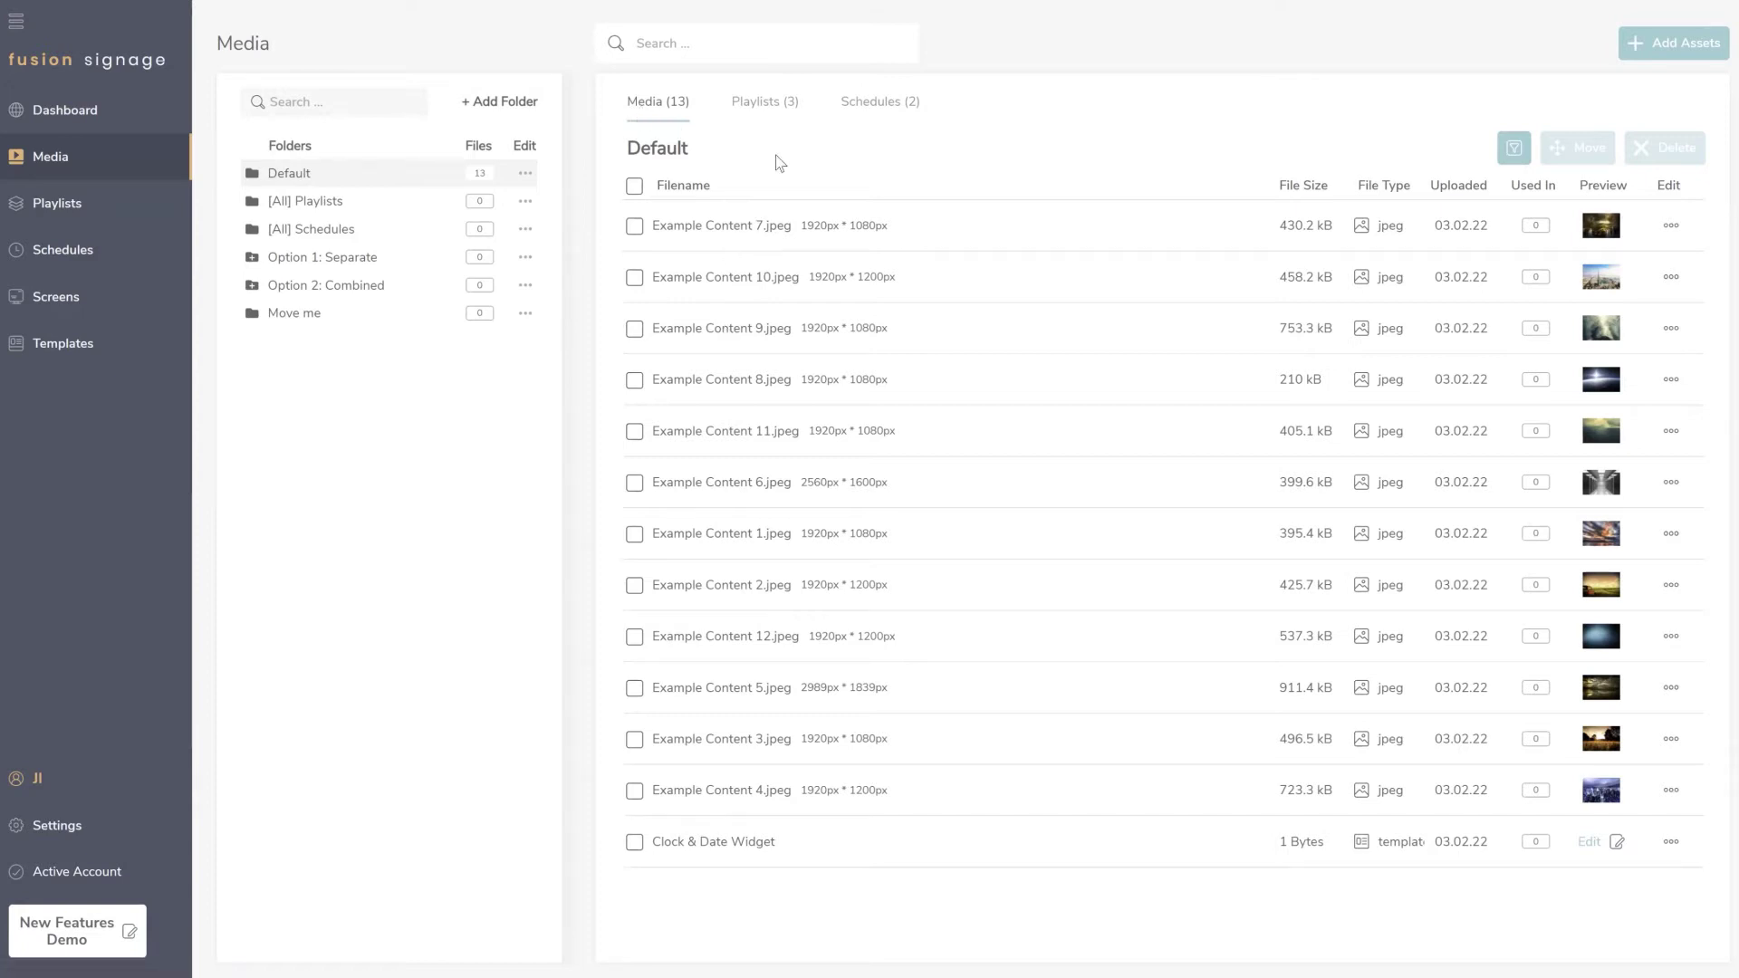
click(769, 107)
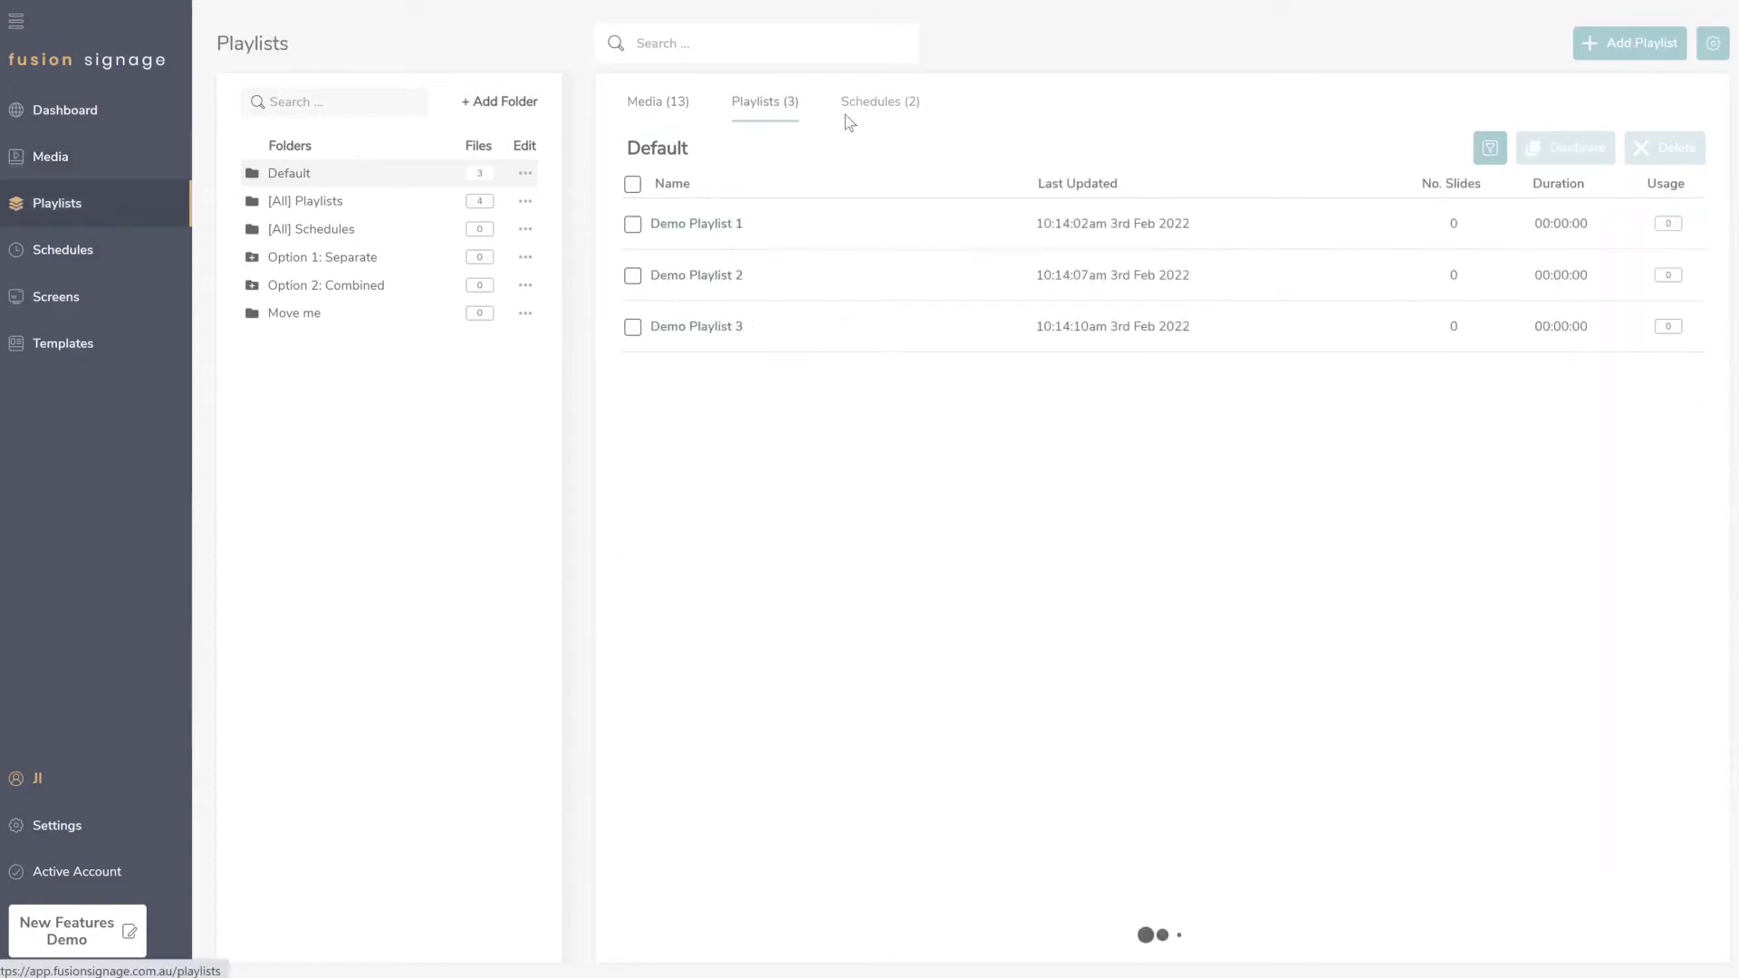
click(881, 104)
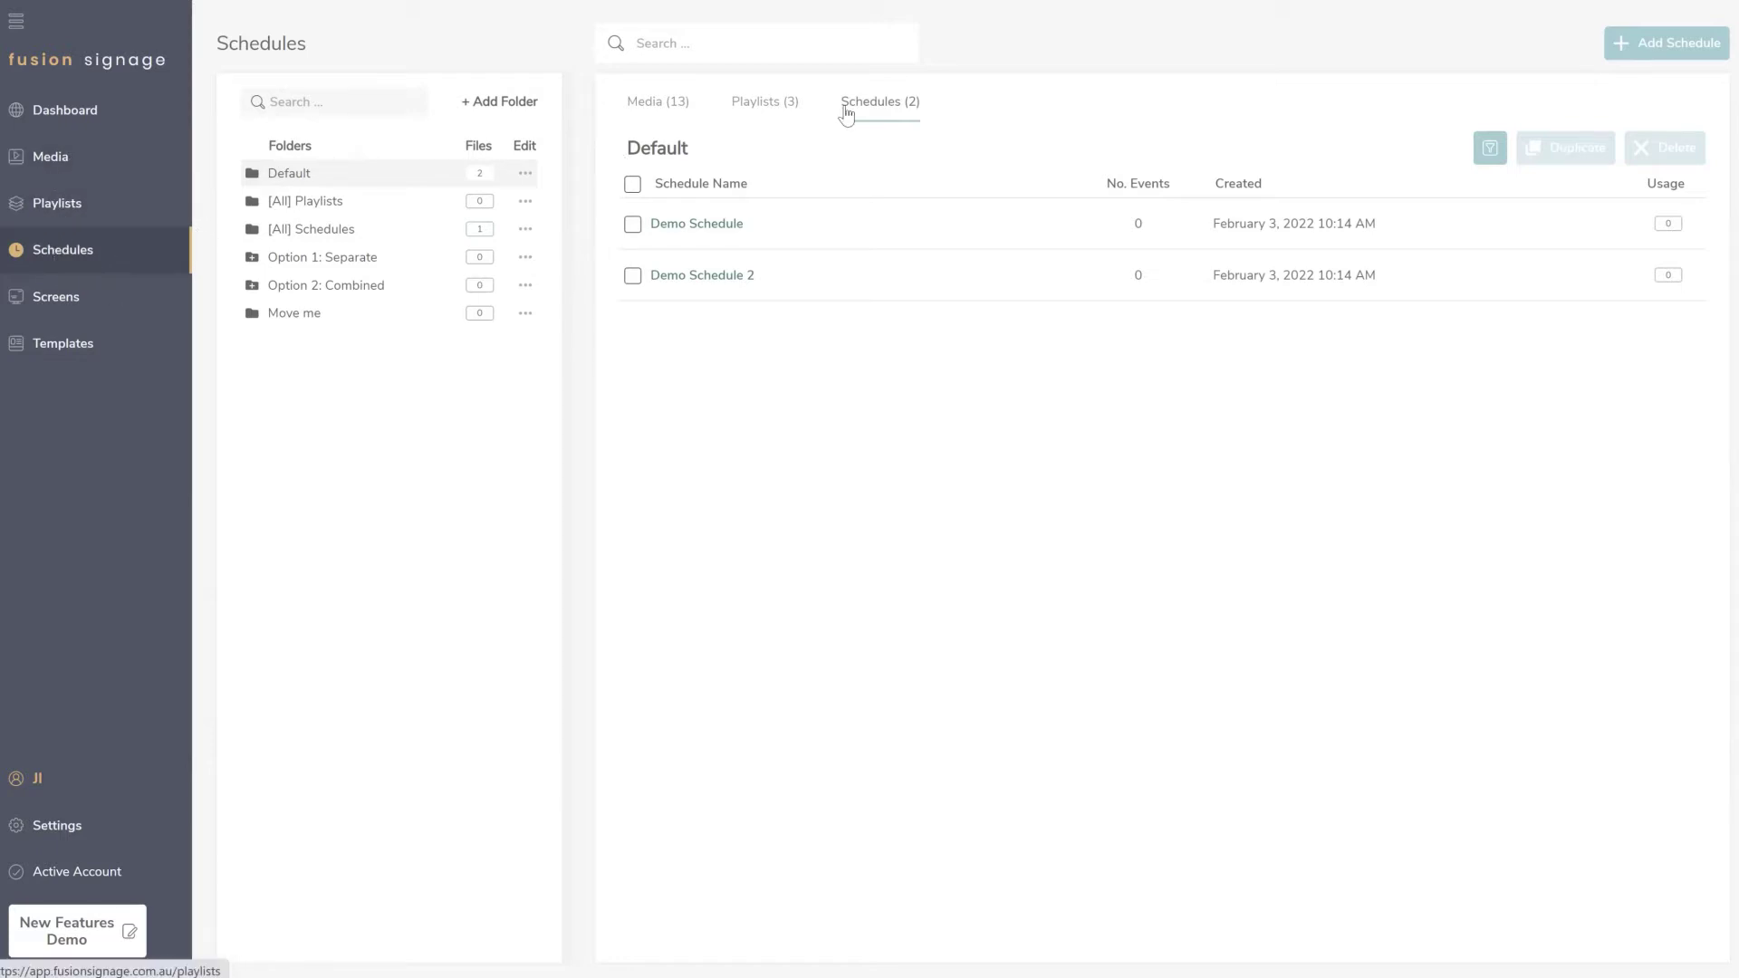
click(654, 116)
click(785, 110)
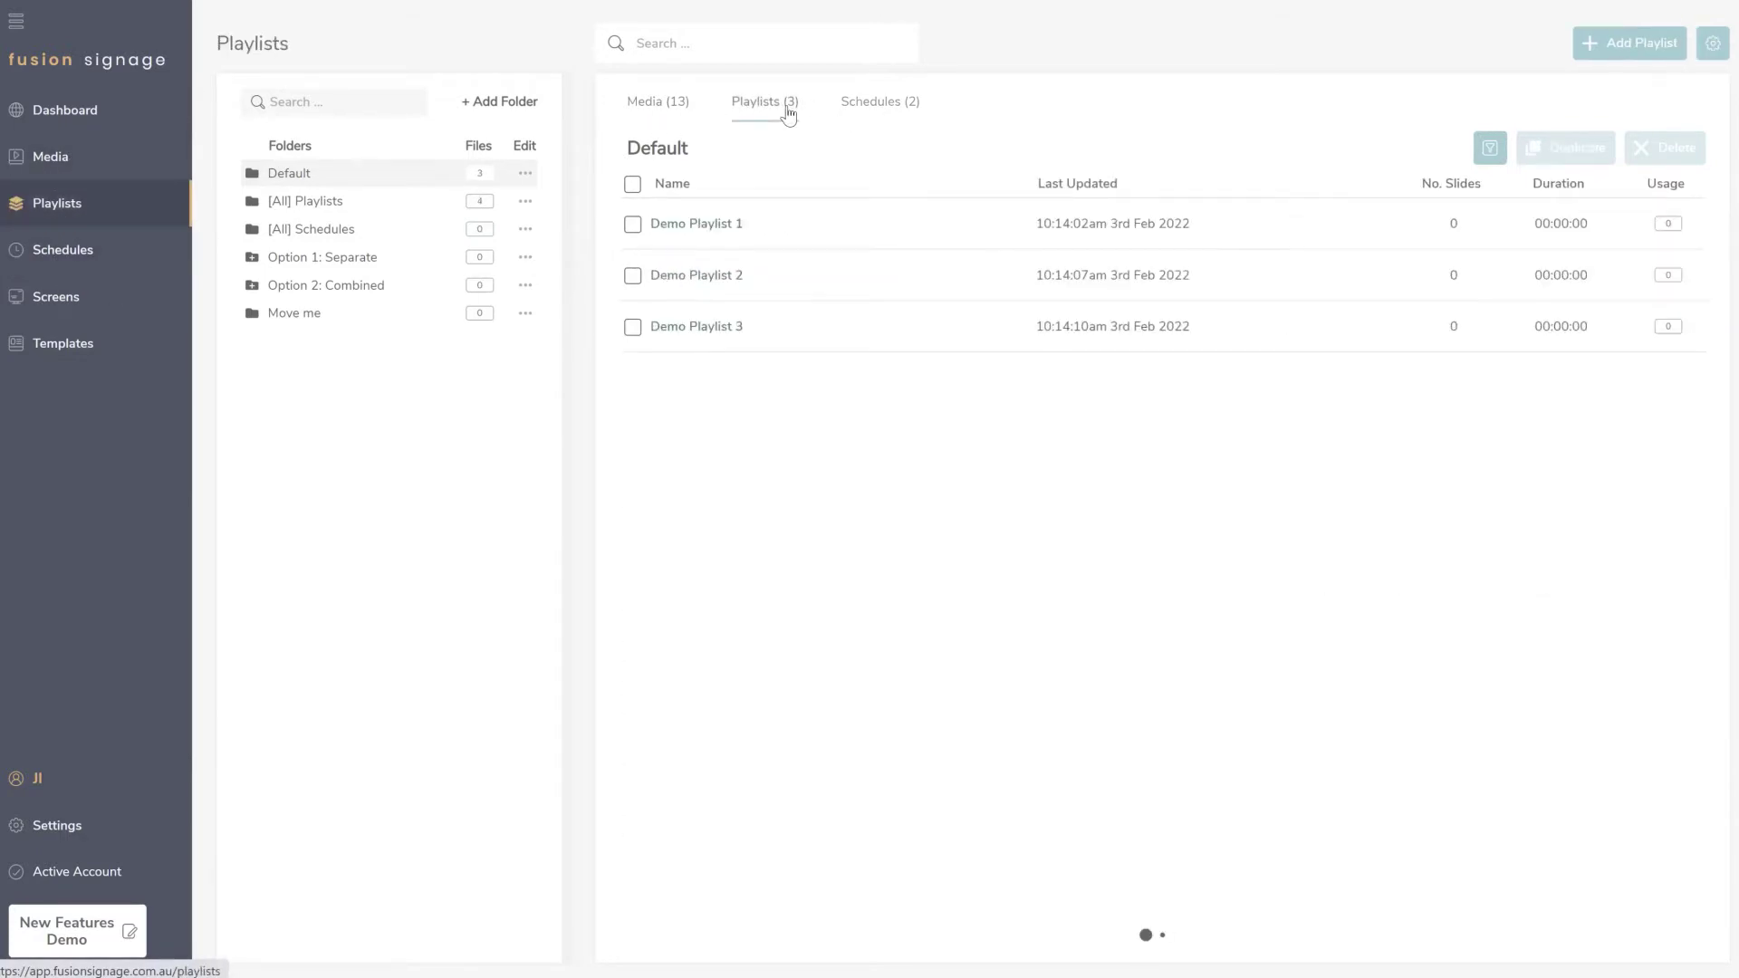
click(662, 108)
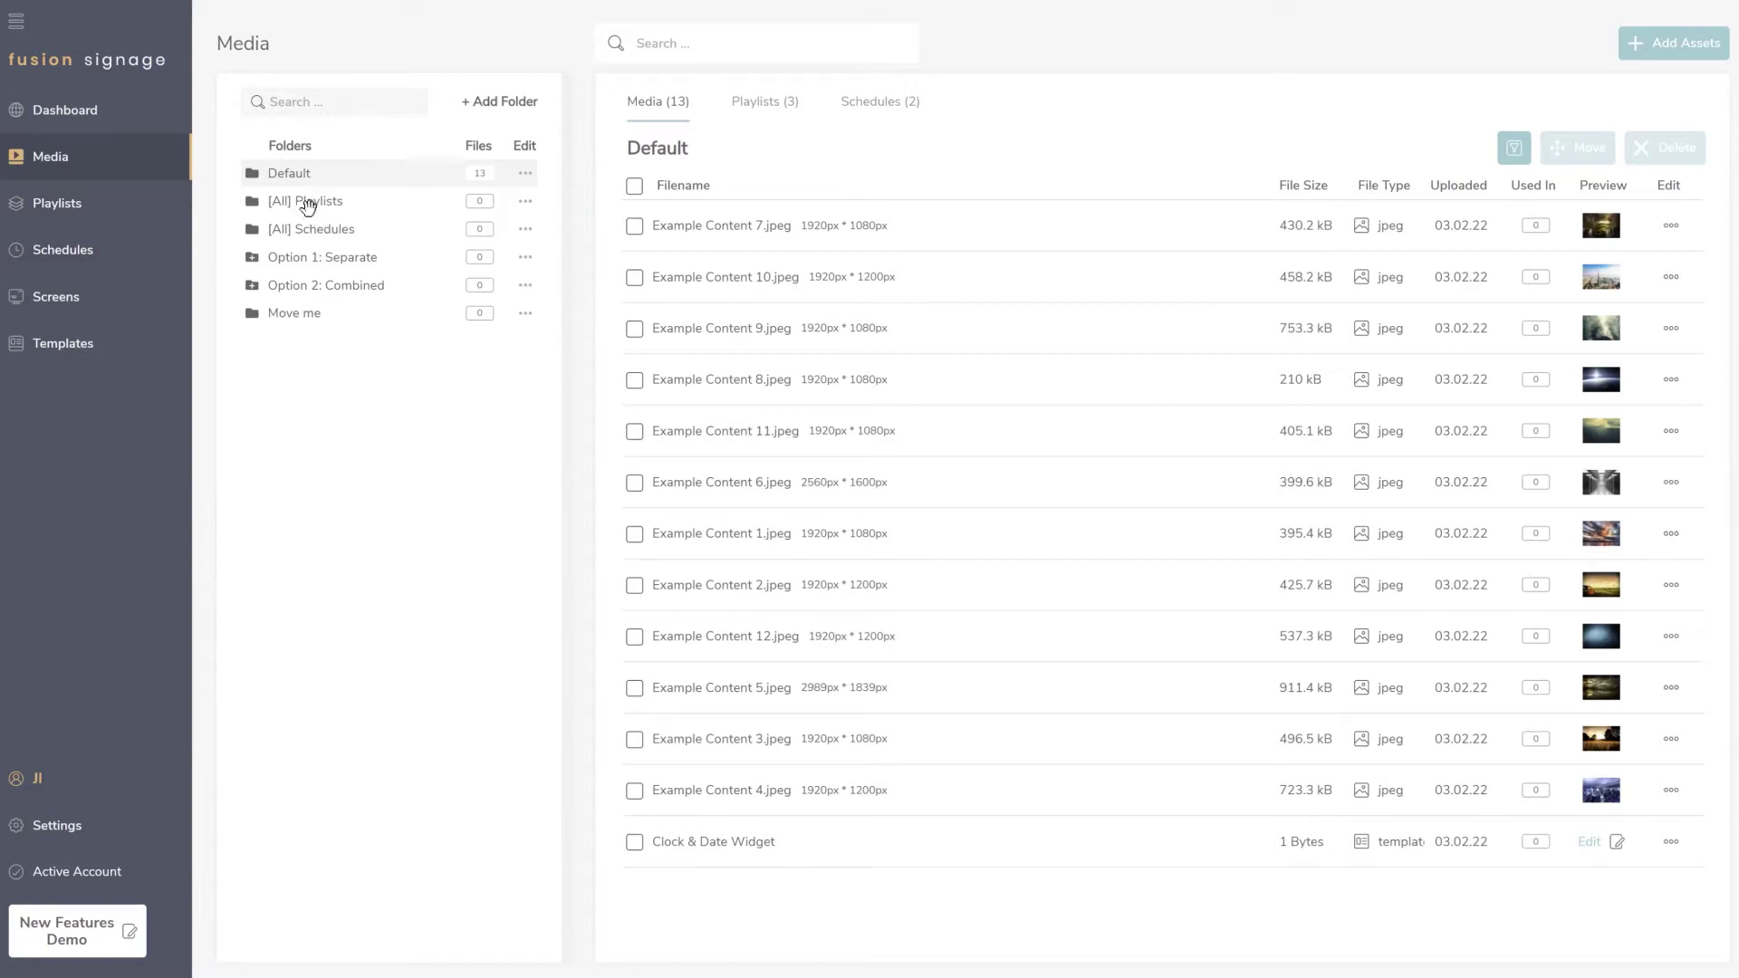
Step: Check the [All] Schedules folder, then list the four Test Playlists in [All] Playlists
click(309, 207)
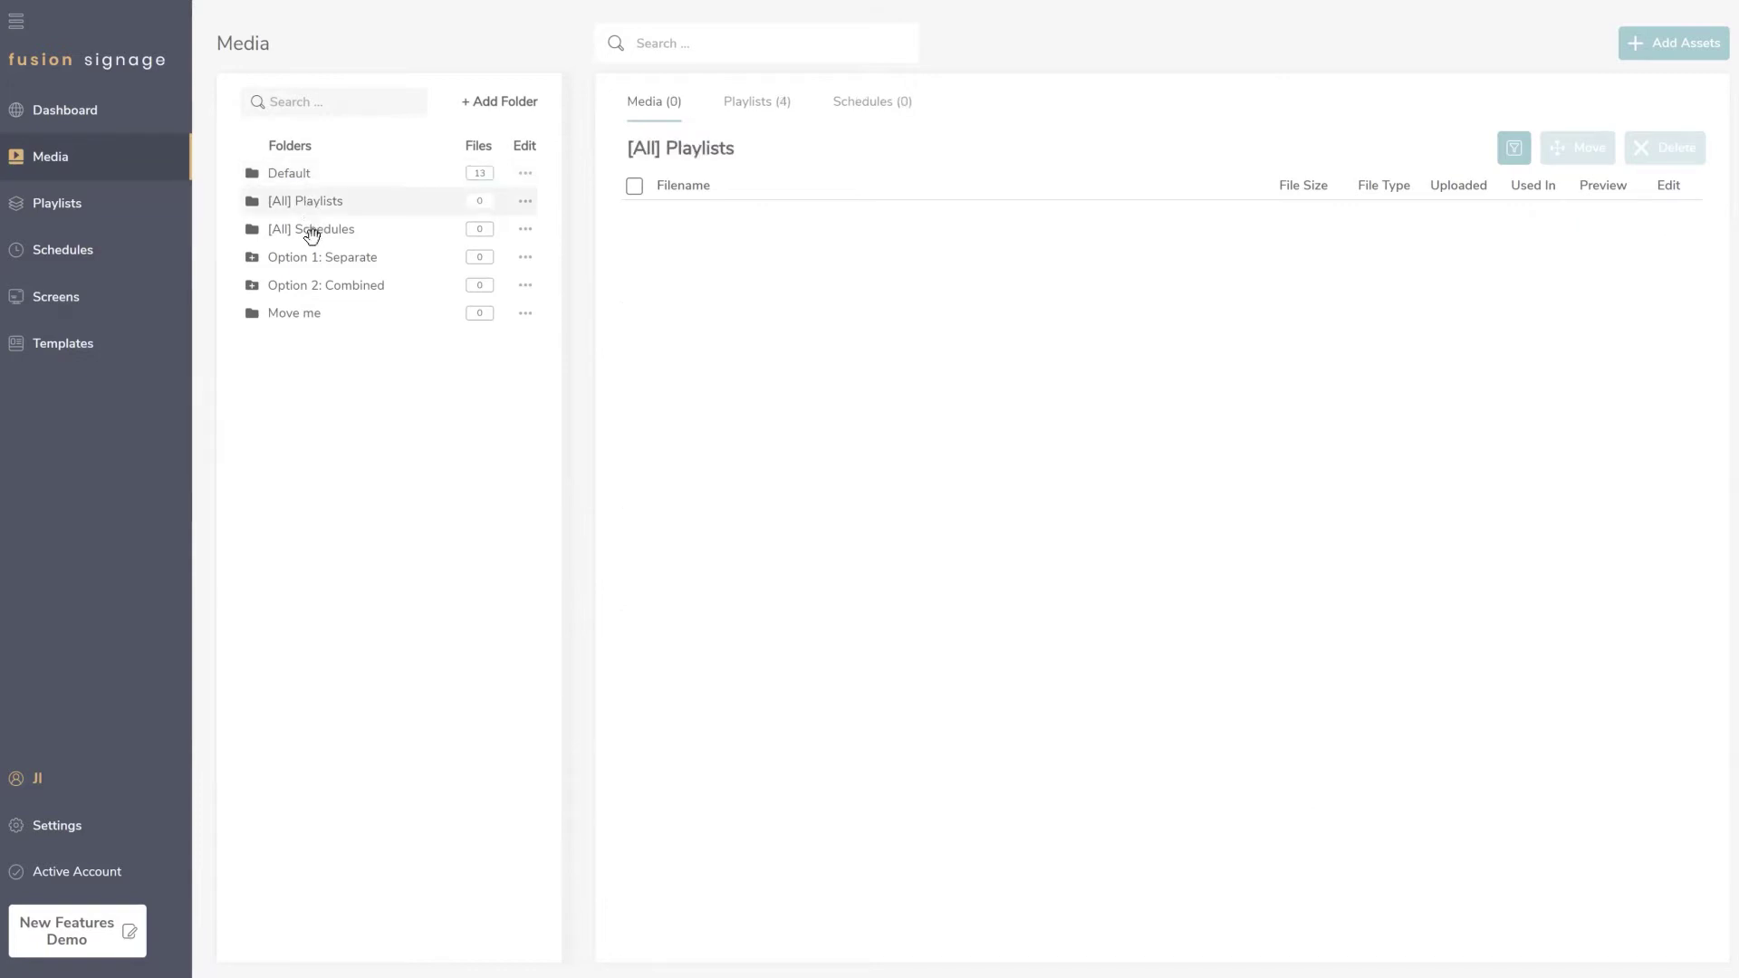
click(759, 106)
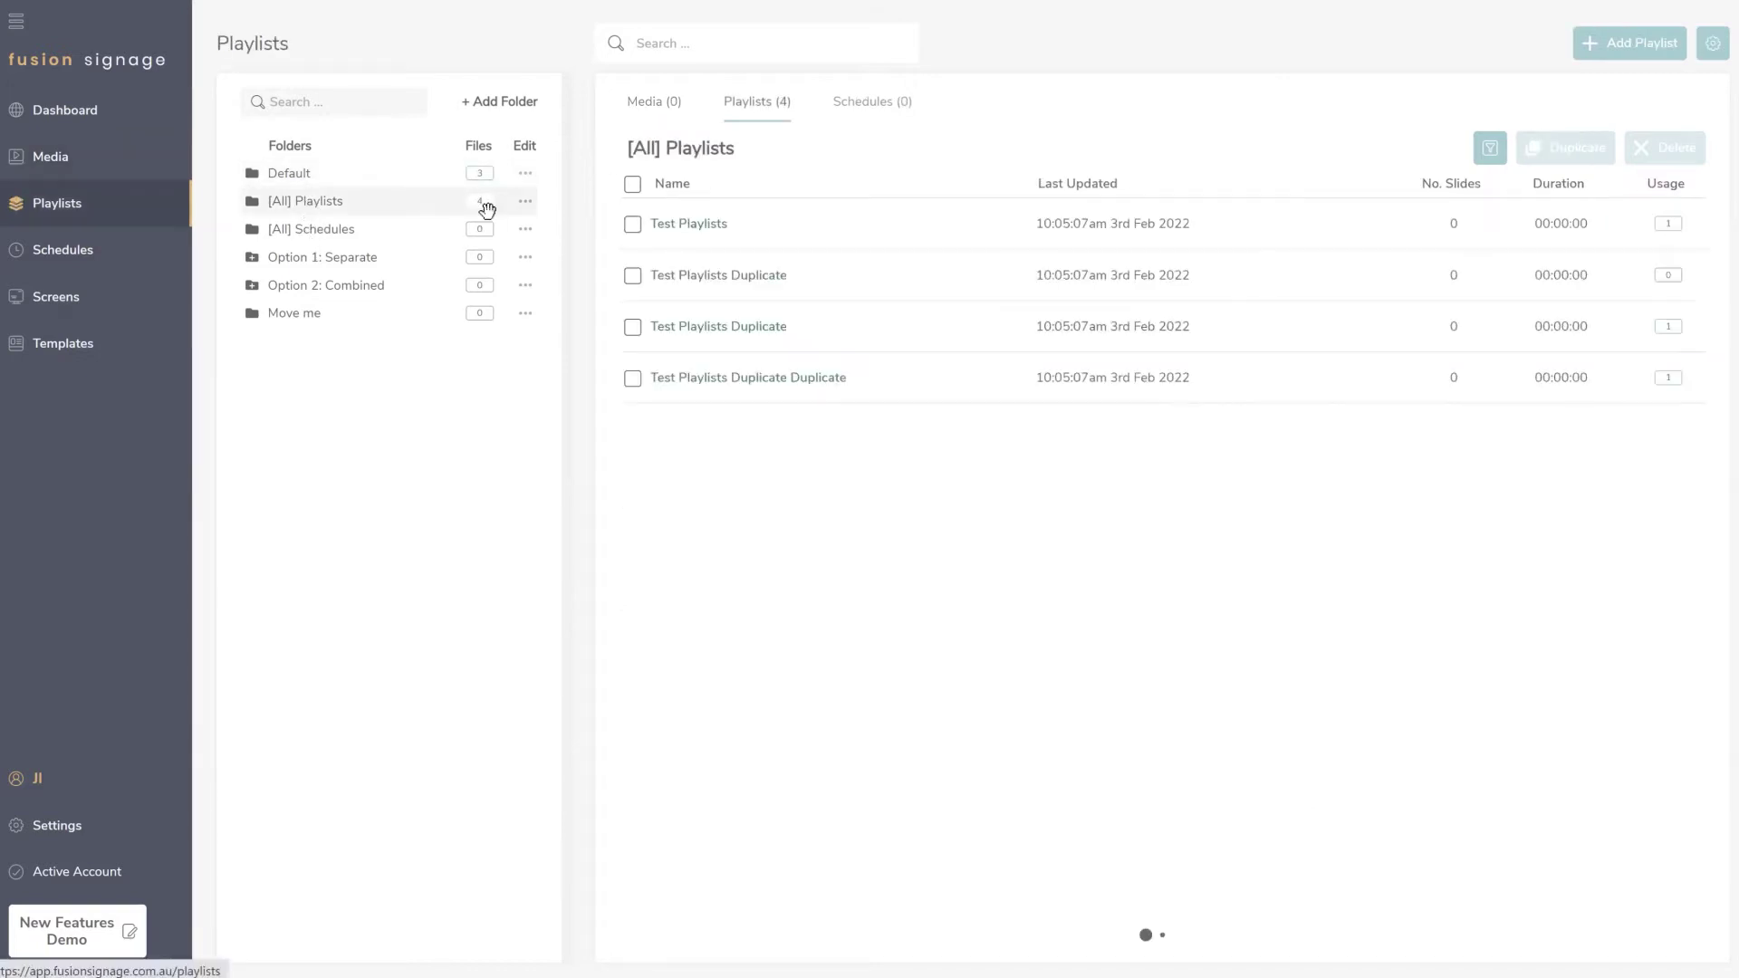
click(340, 237)
click(863, 104)
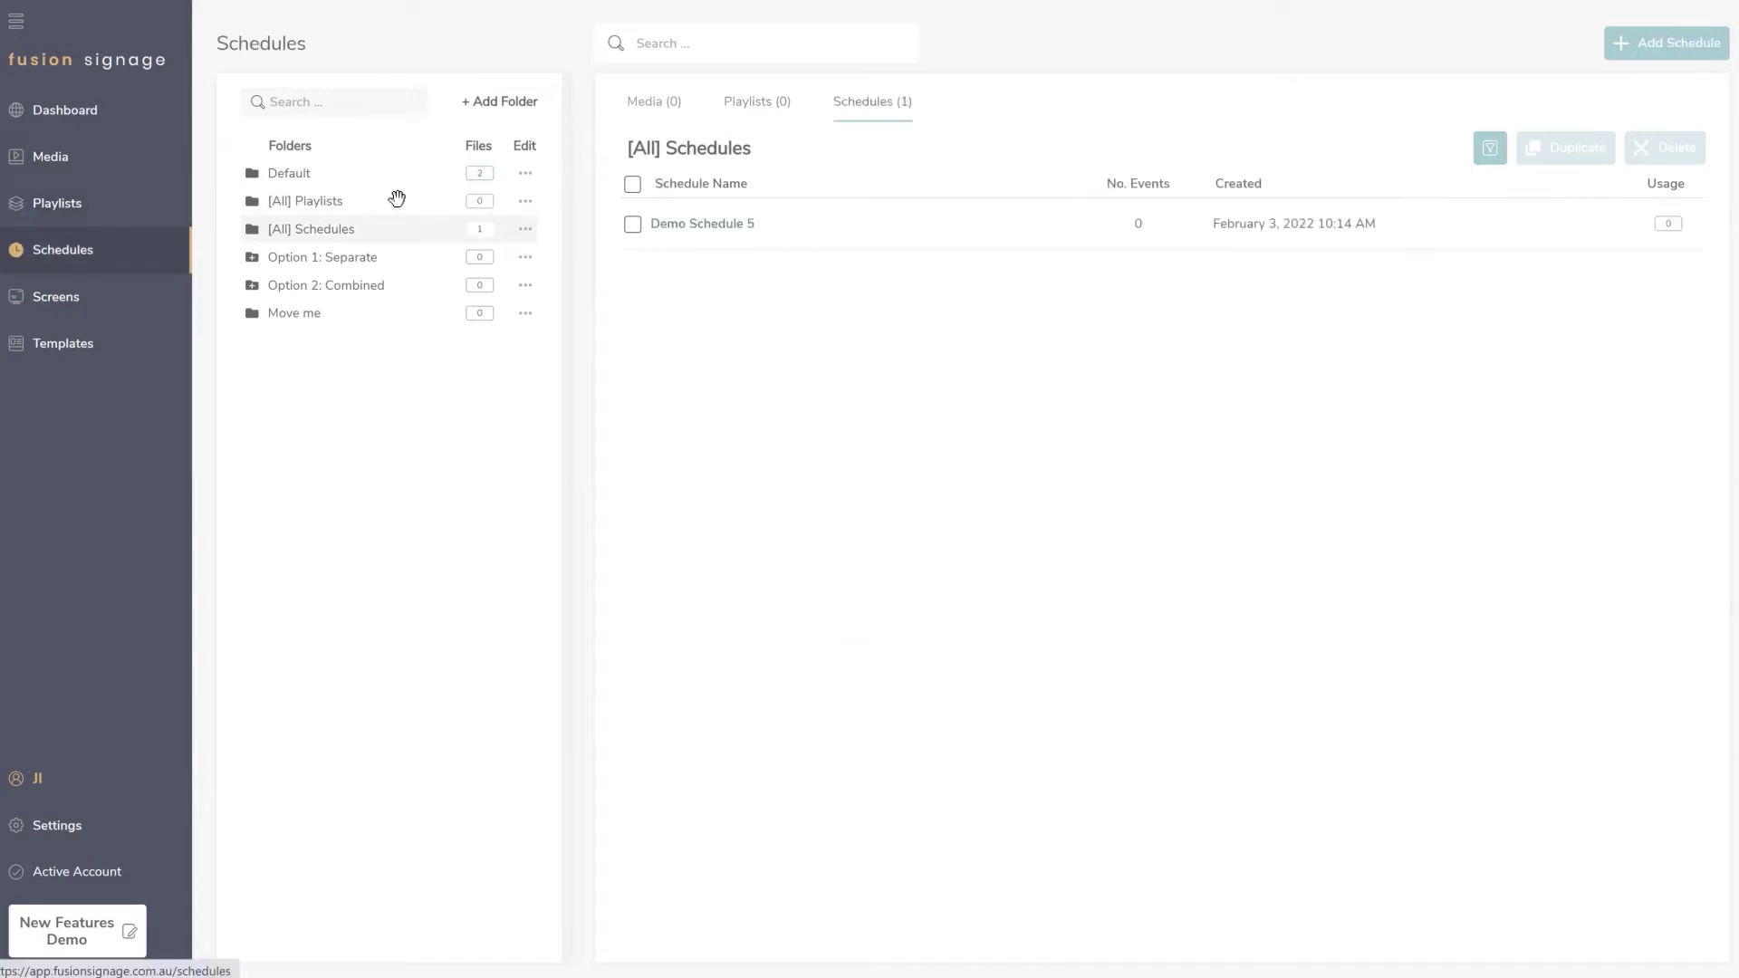
click(308, 203)
click(742, 105)
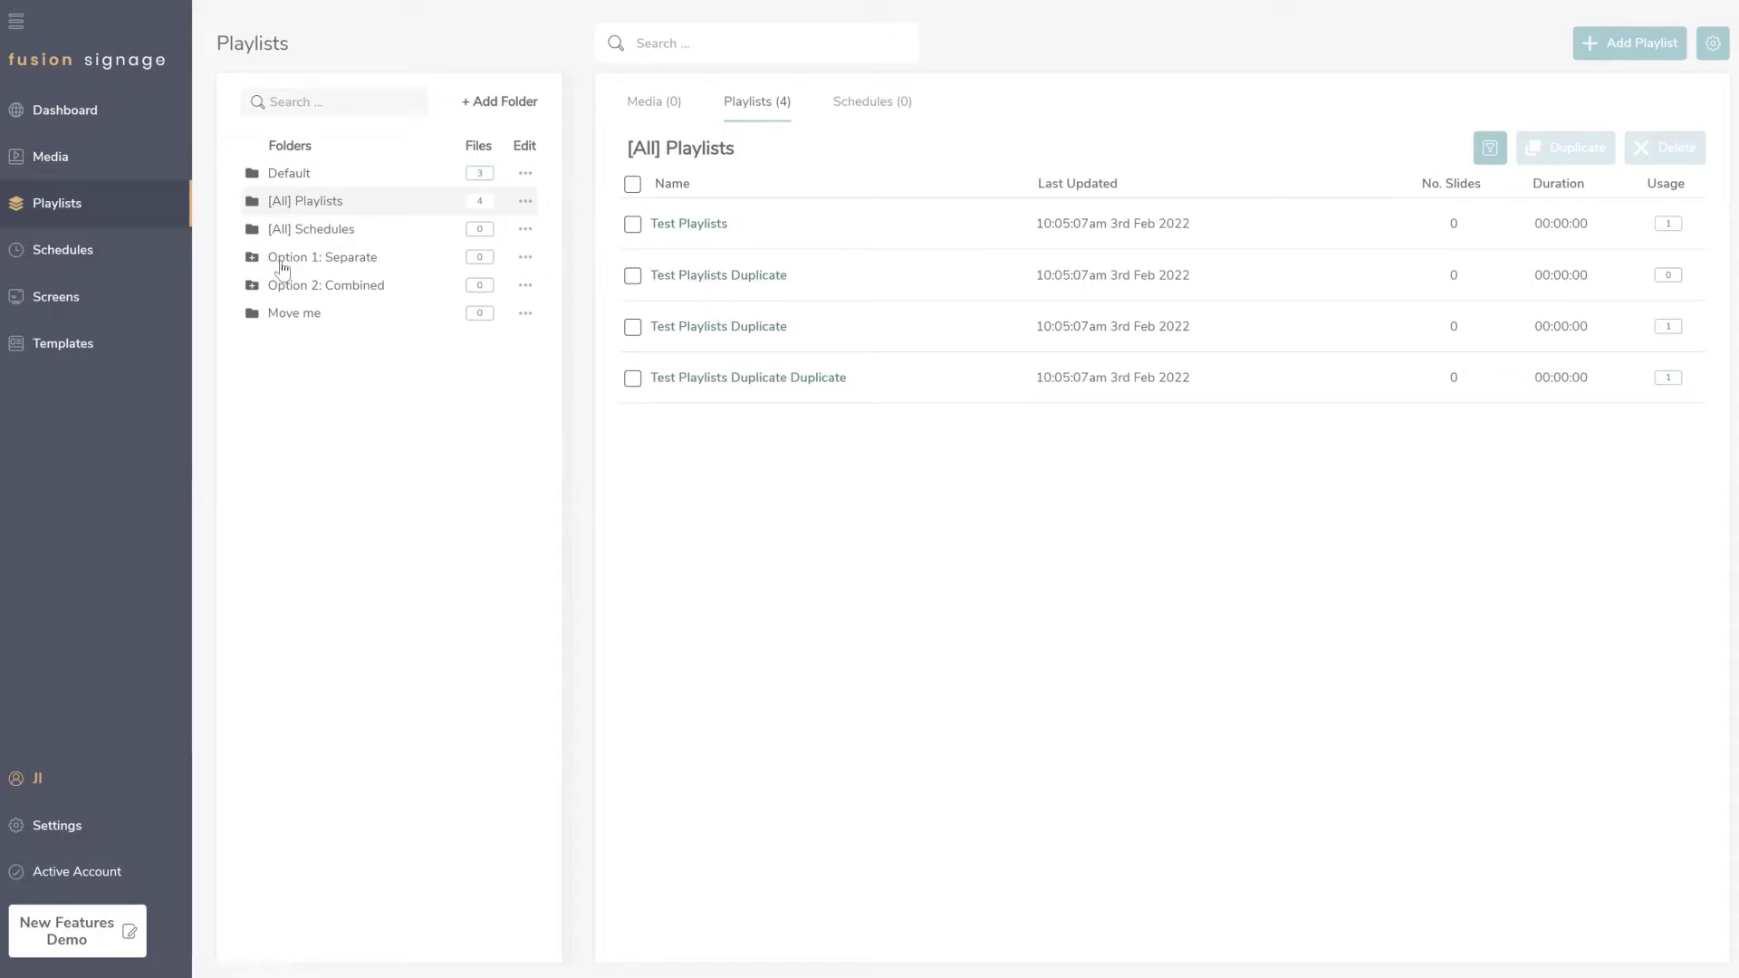
Step: Expand Option 1: Separate and click through its Content, Playlists and Schedules subfolders
click(336, 263)
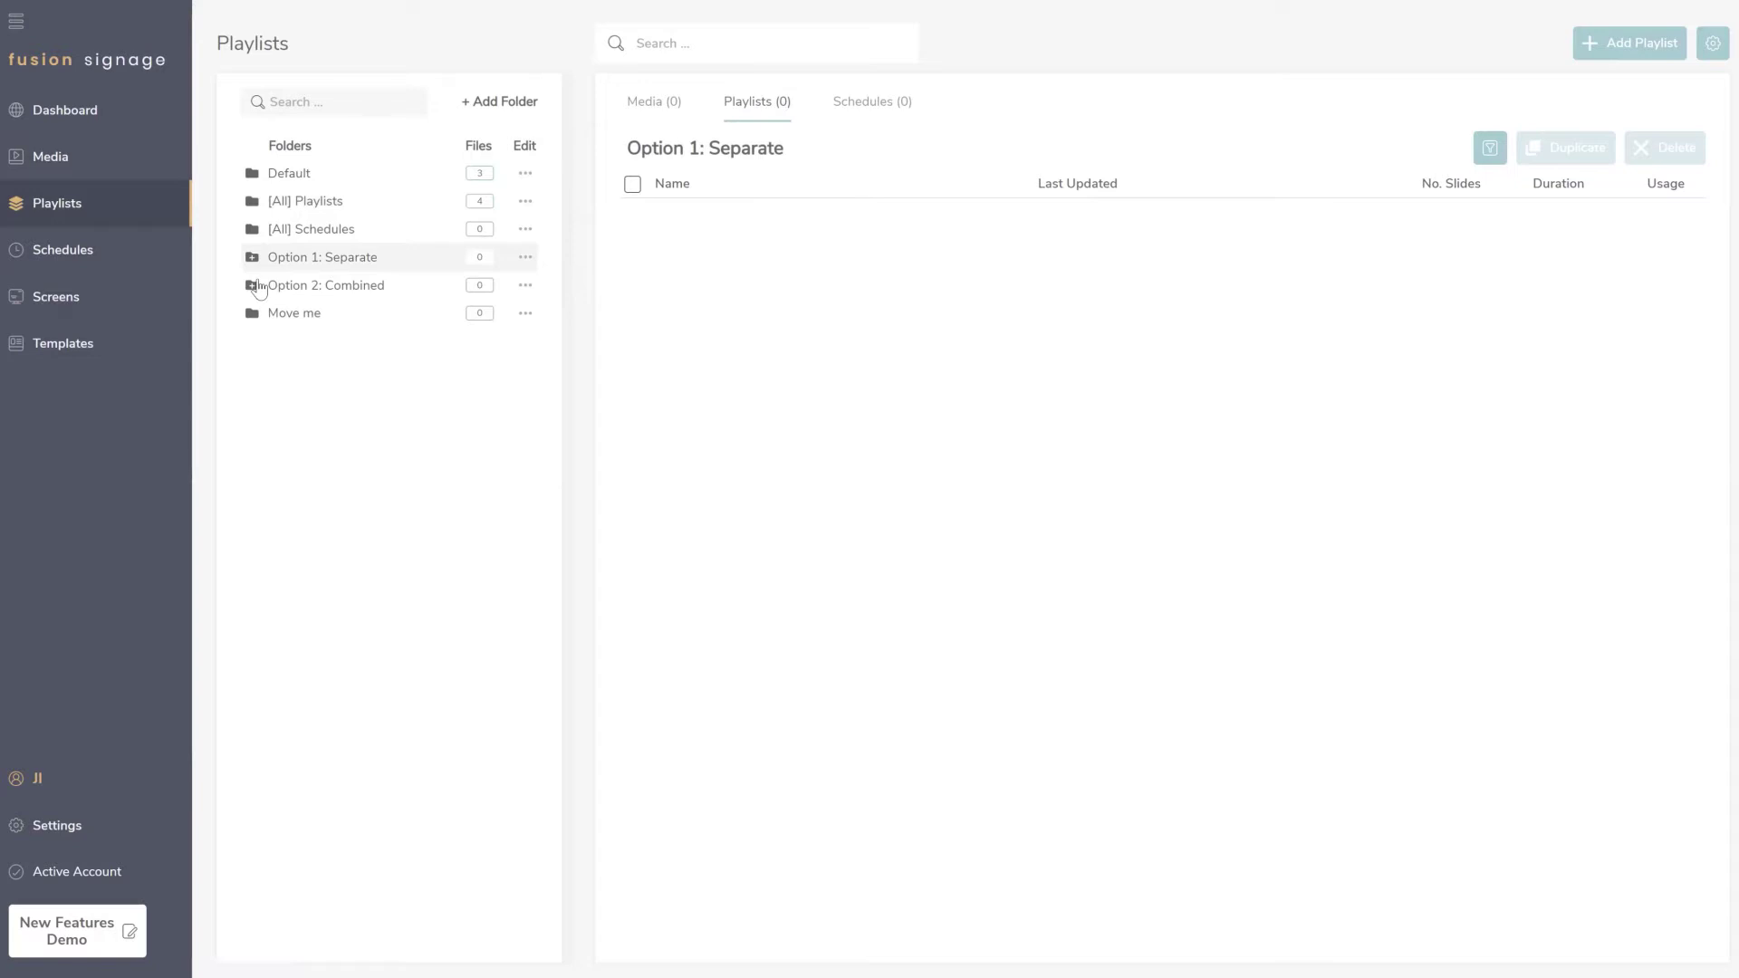
click(254, 258)
click(313, 289)
click(321, 324)
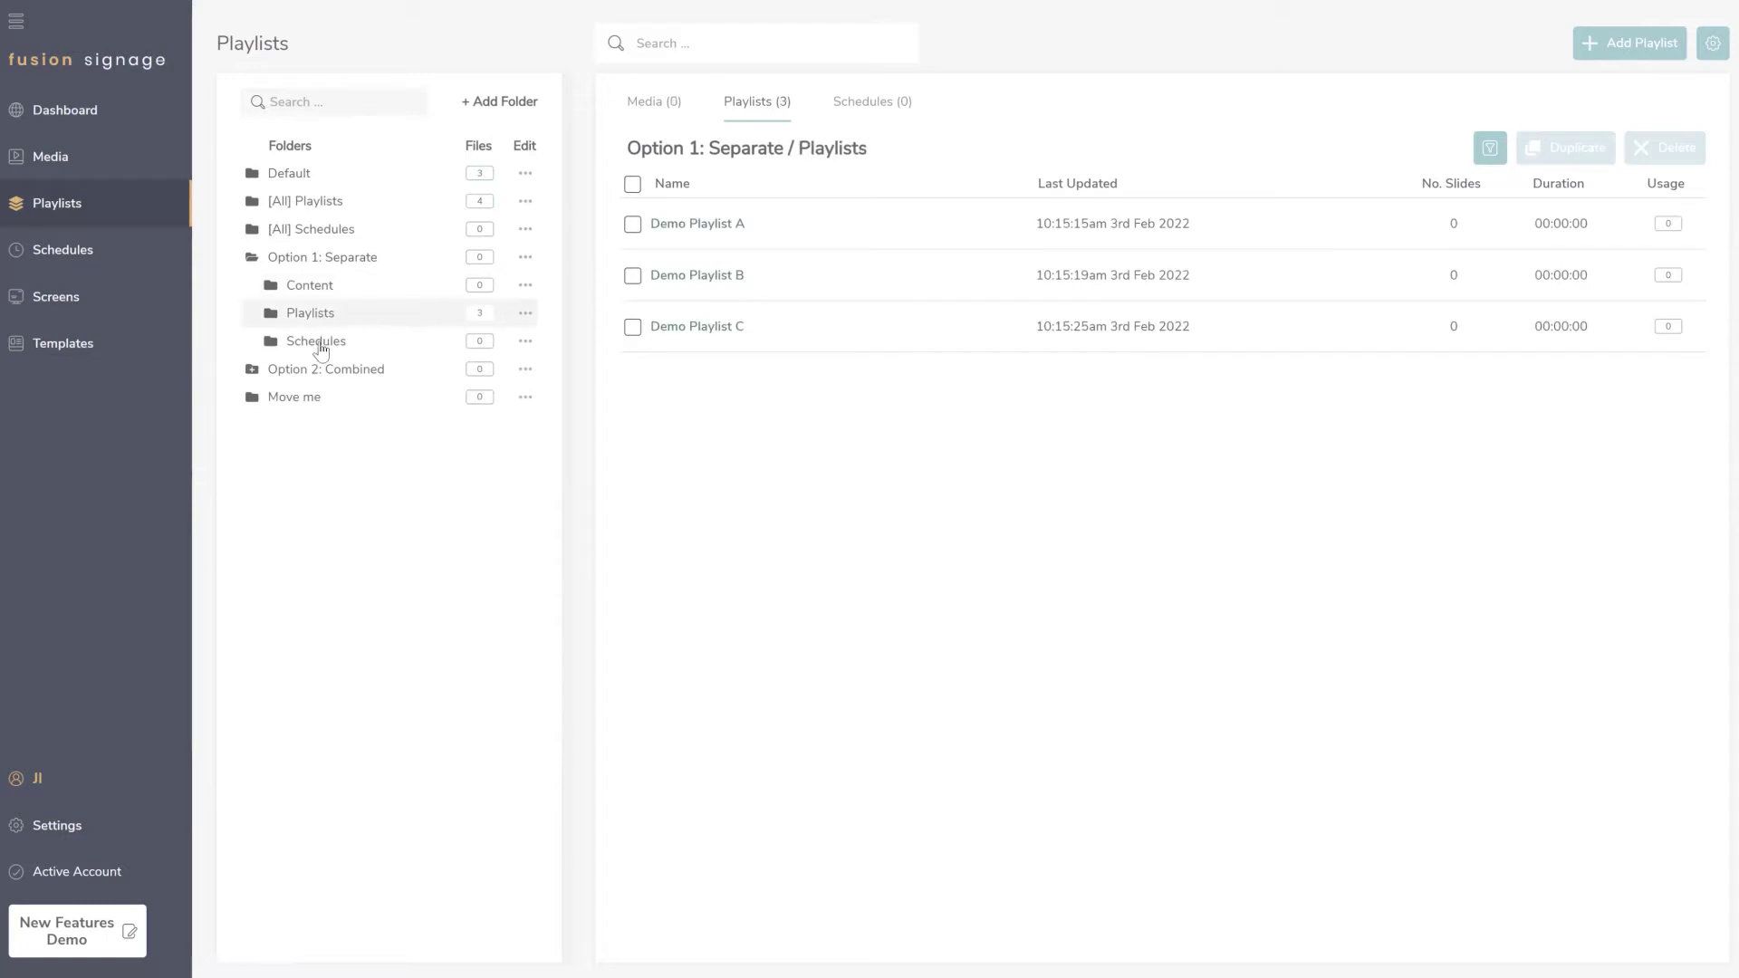
click(320, 349)
Step: Check Content's media and the three playlists, select Schedules, and collapse Option 1: Separate
click(423, 277)
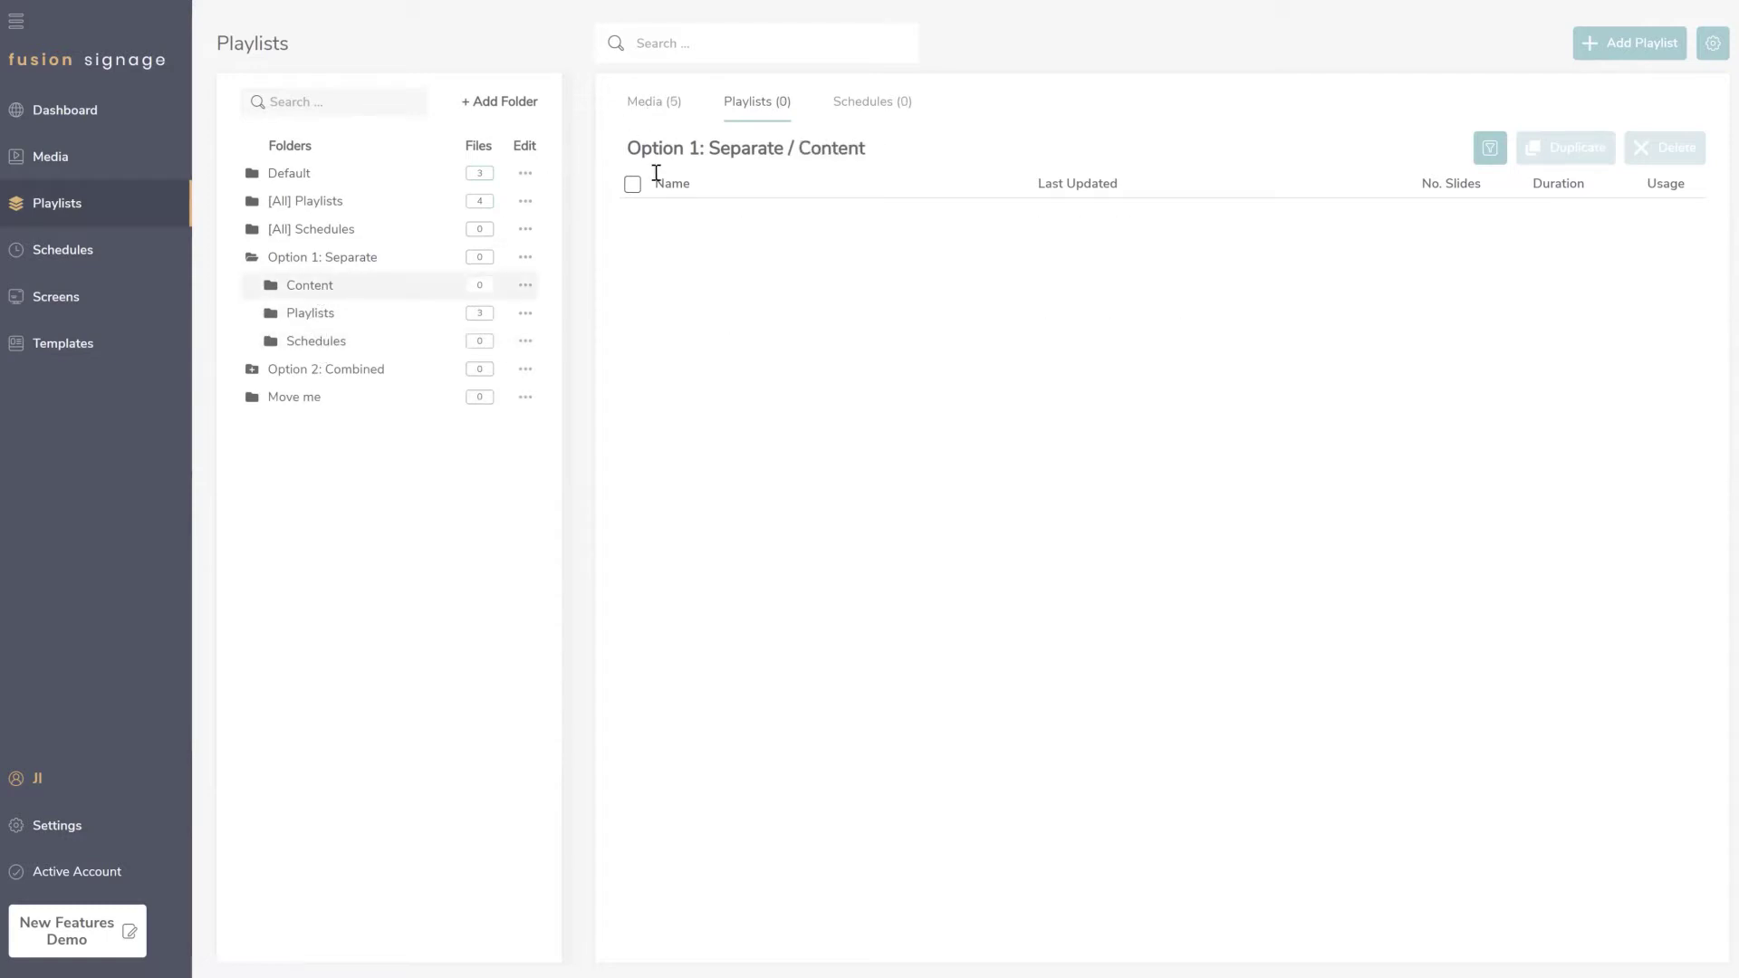
click(50, 156)
click(310, 313)
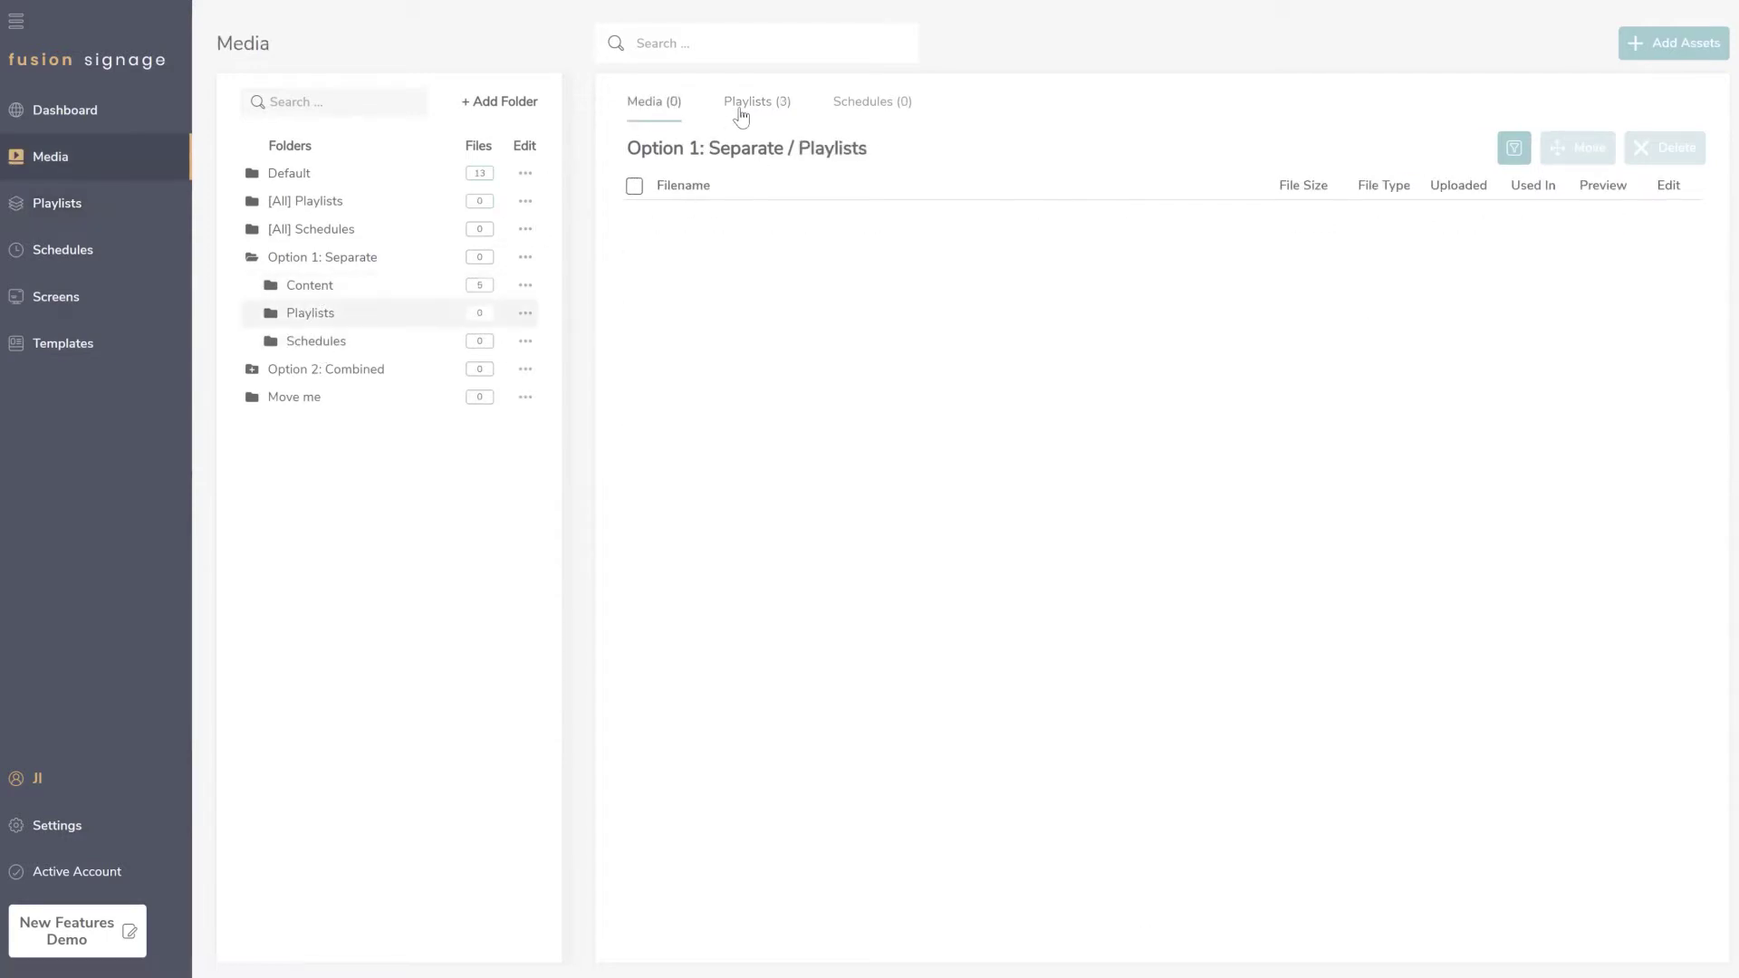
click(740, 118)
click(308, 341)
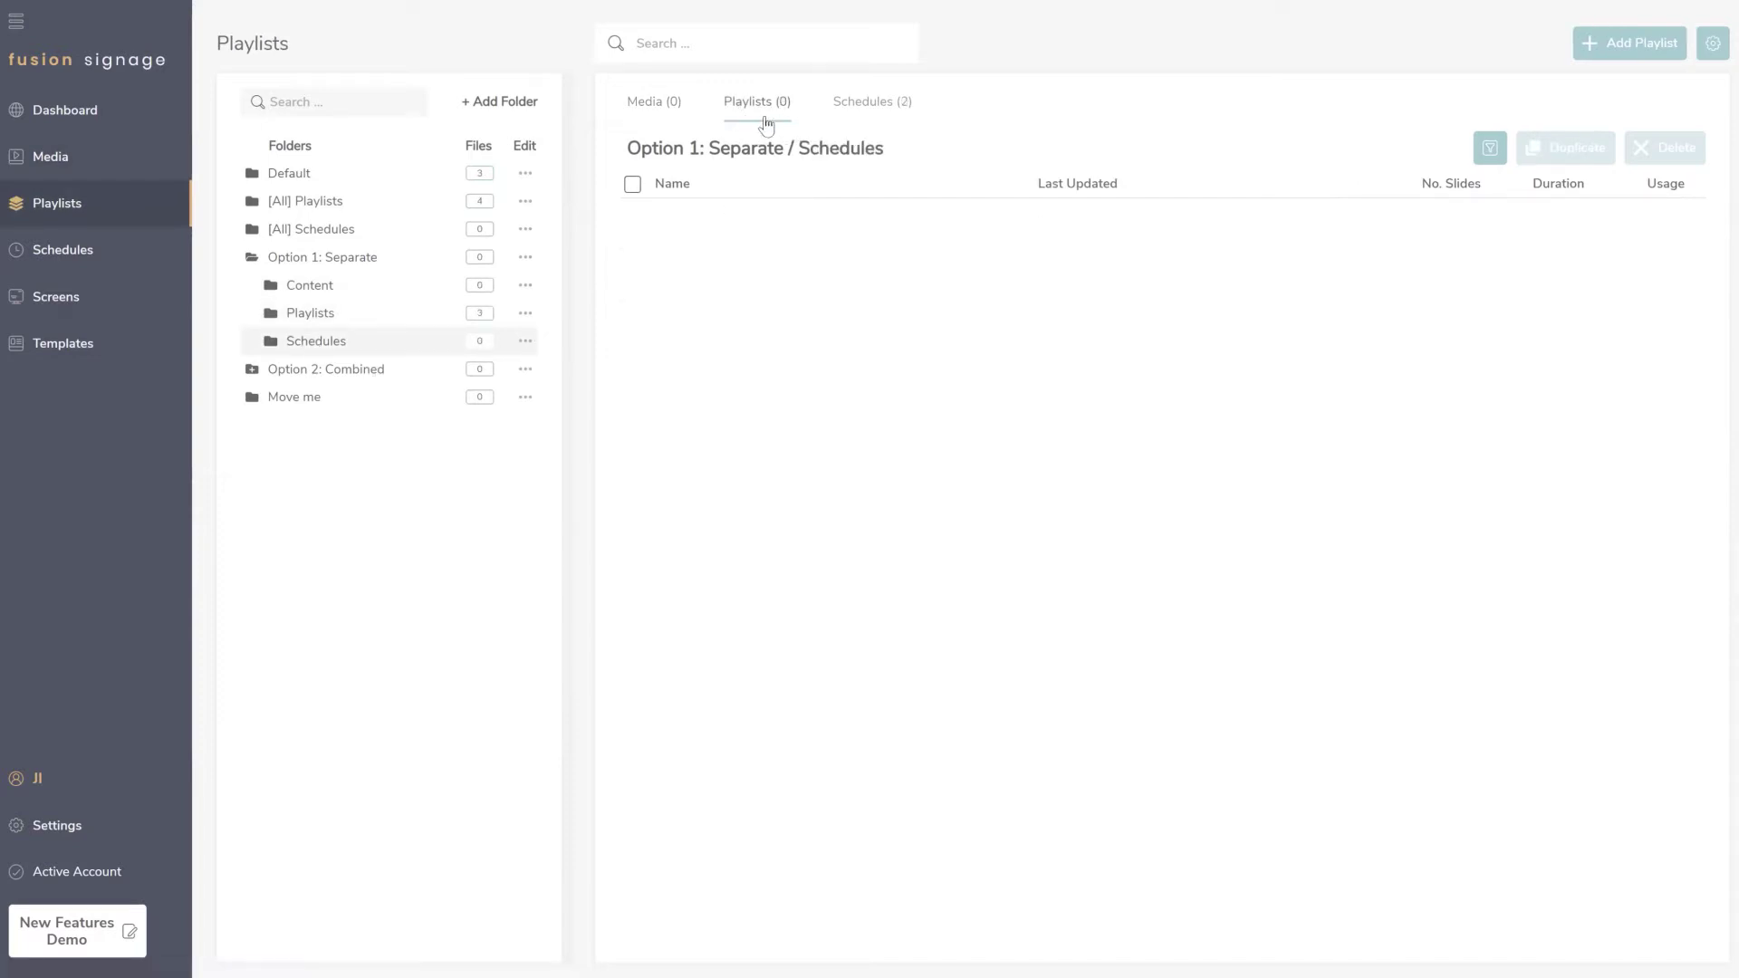
click(252, 258)
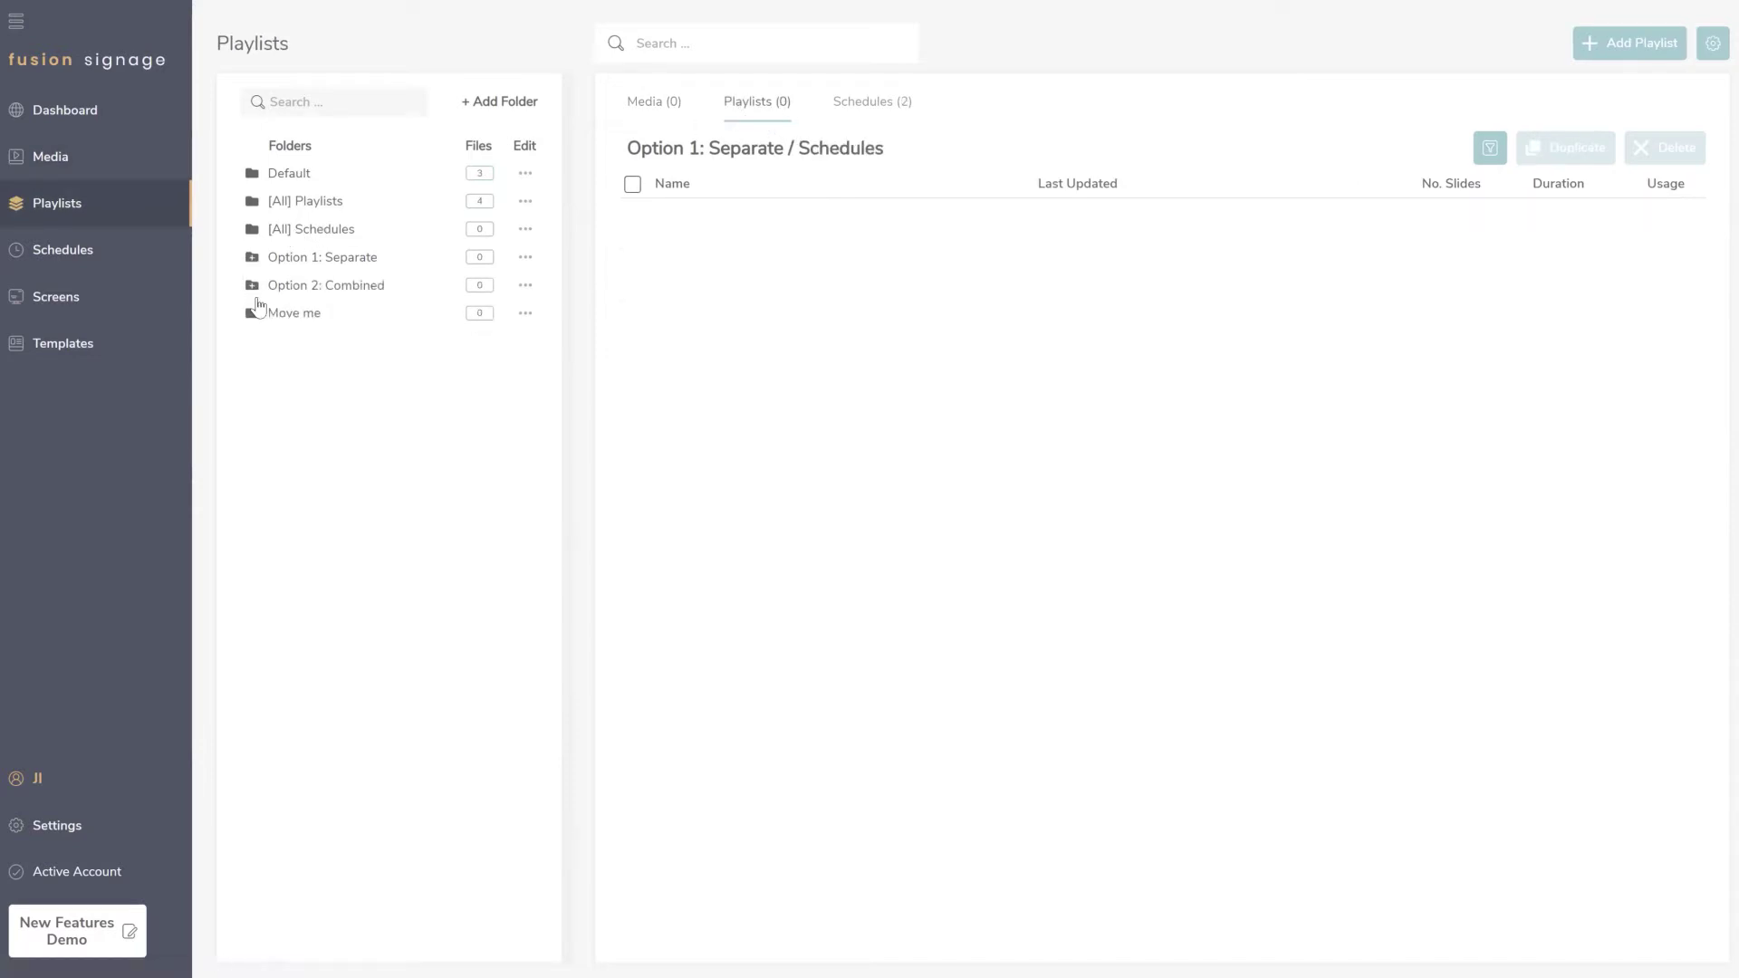
Step: Expand Option 2: Combined and check Feb 22 Promo's media, playlists and schedules
click(253, 287)
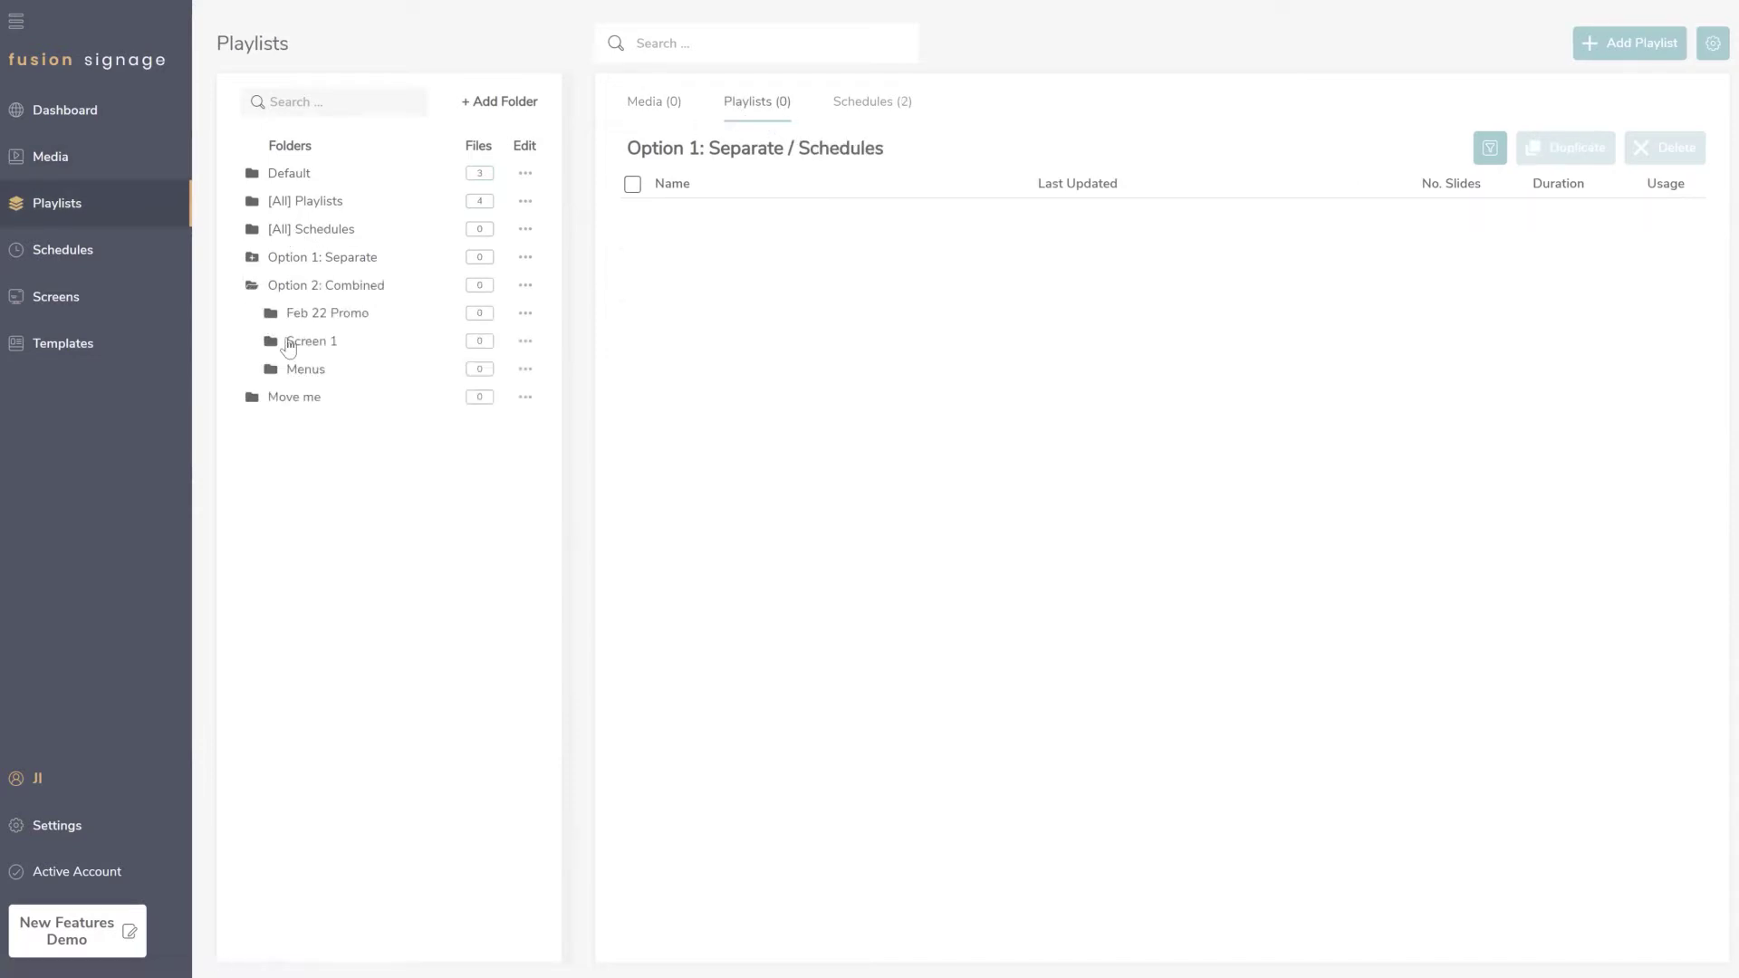
click(325, 321)
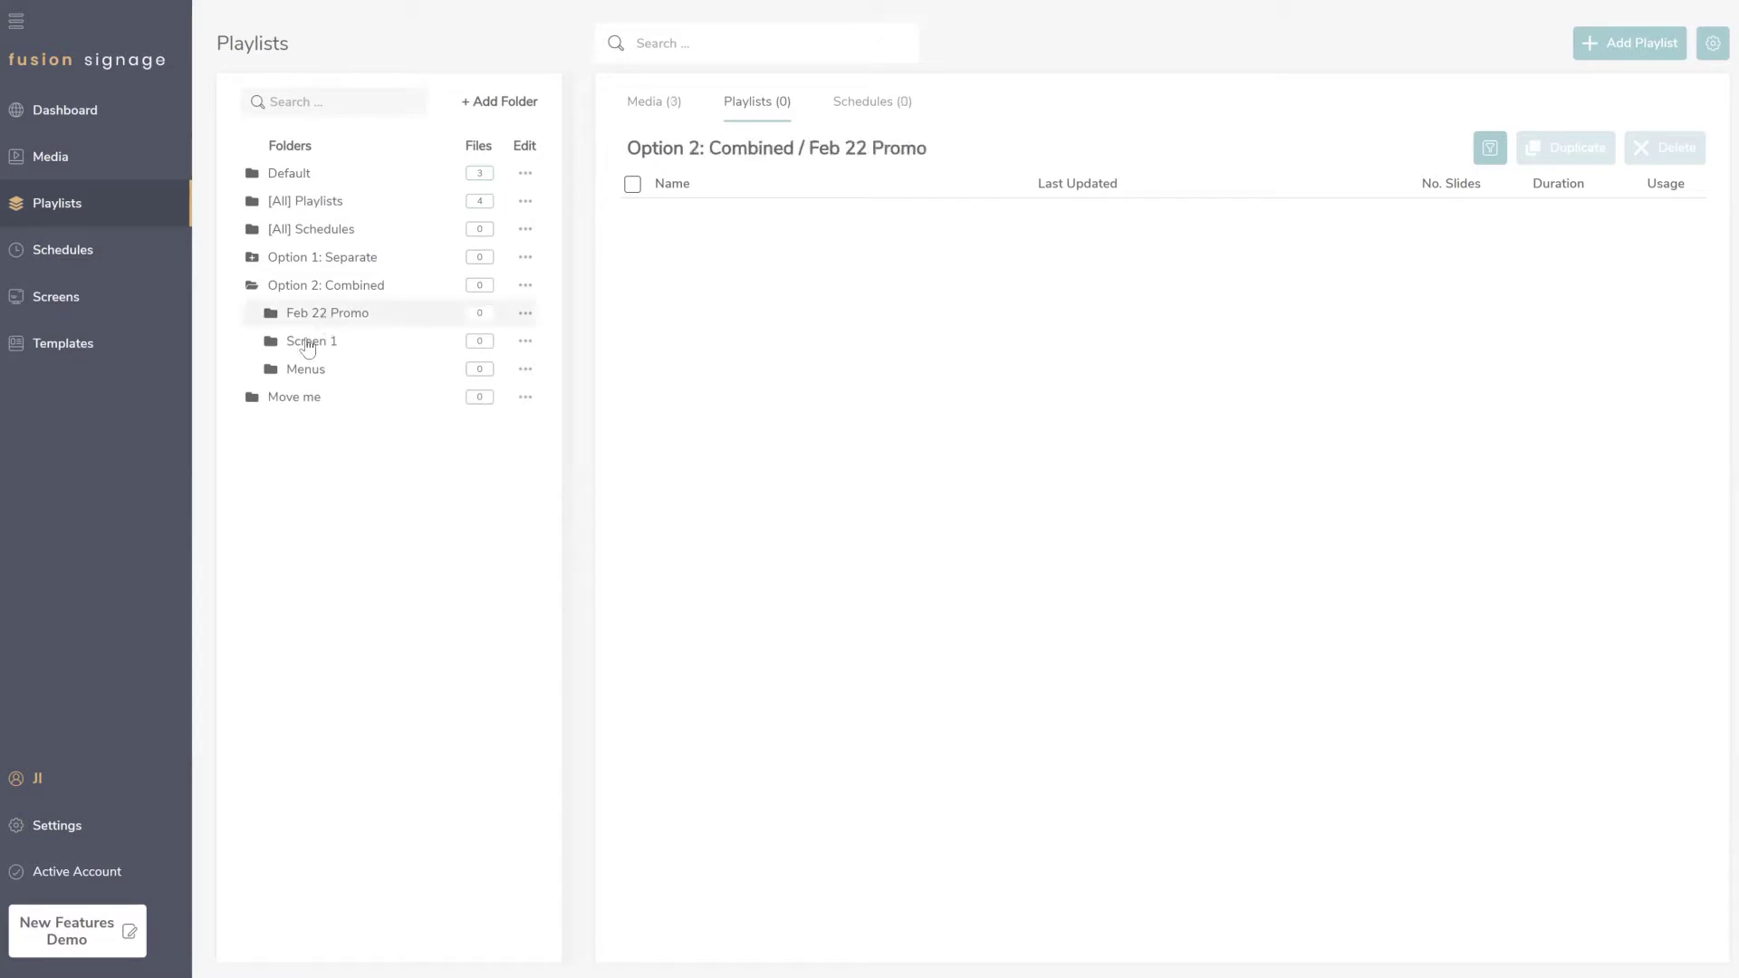
click(667, 110)
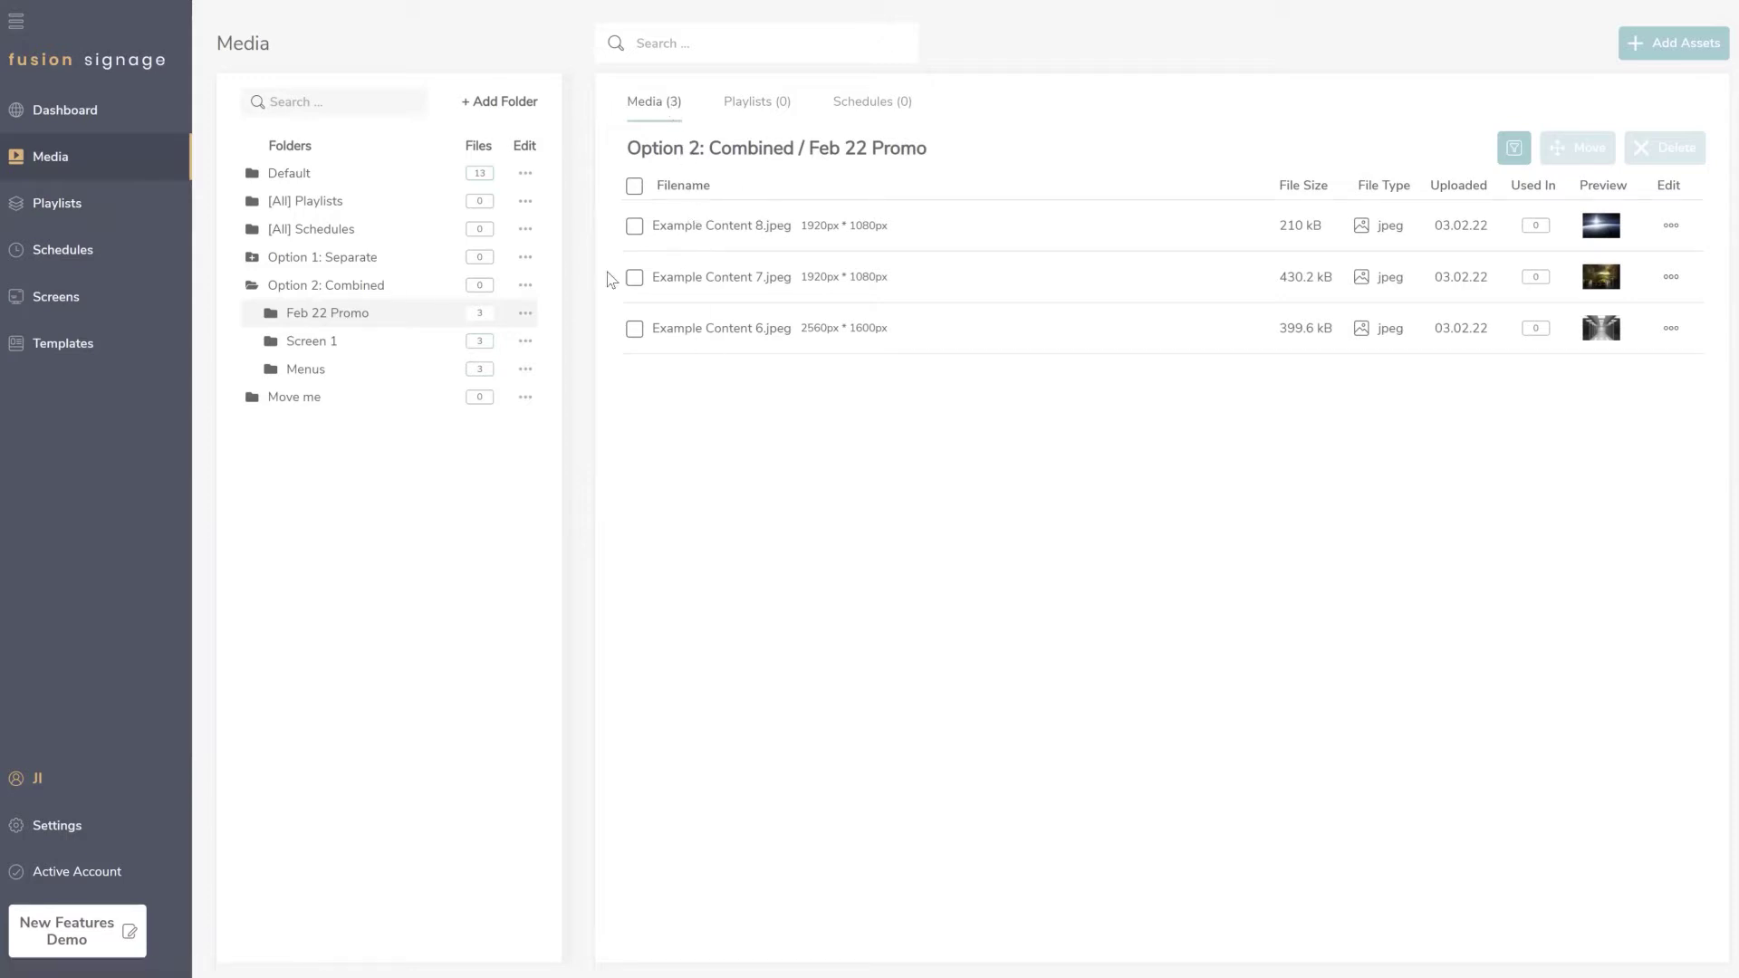
click(759, 103)
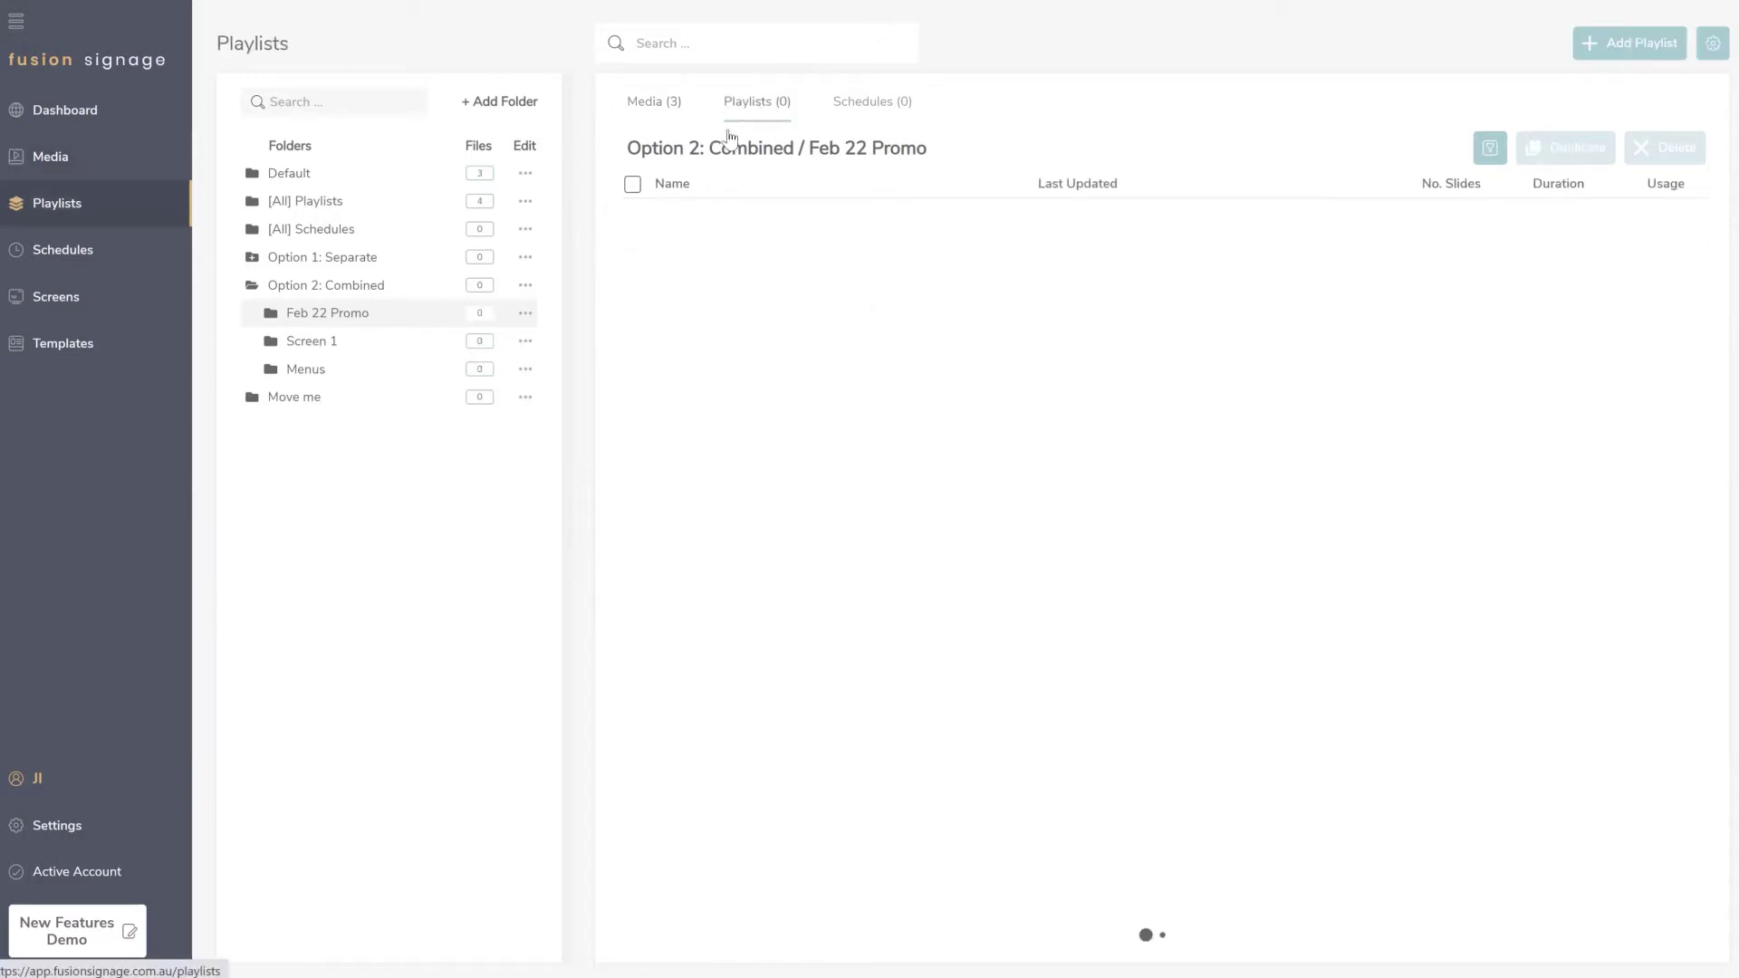
click(872, 105)
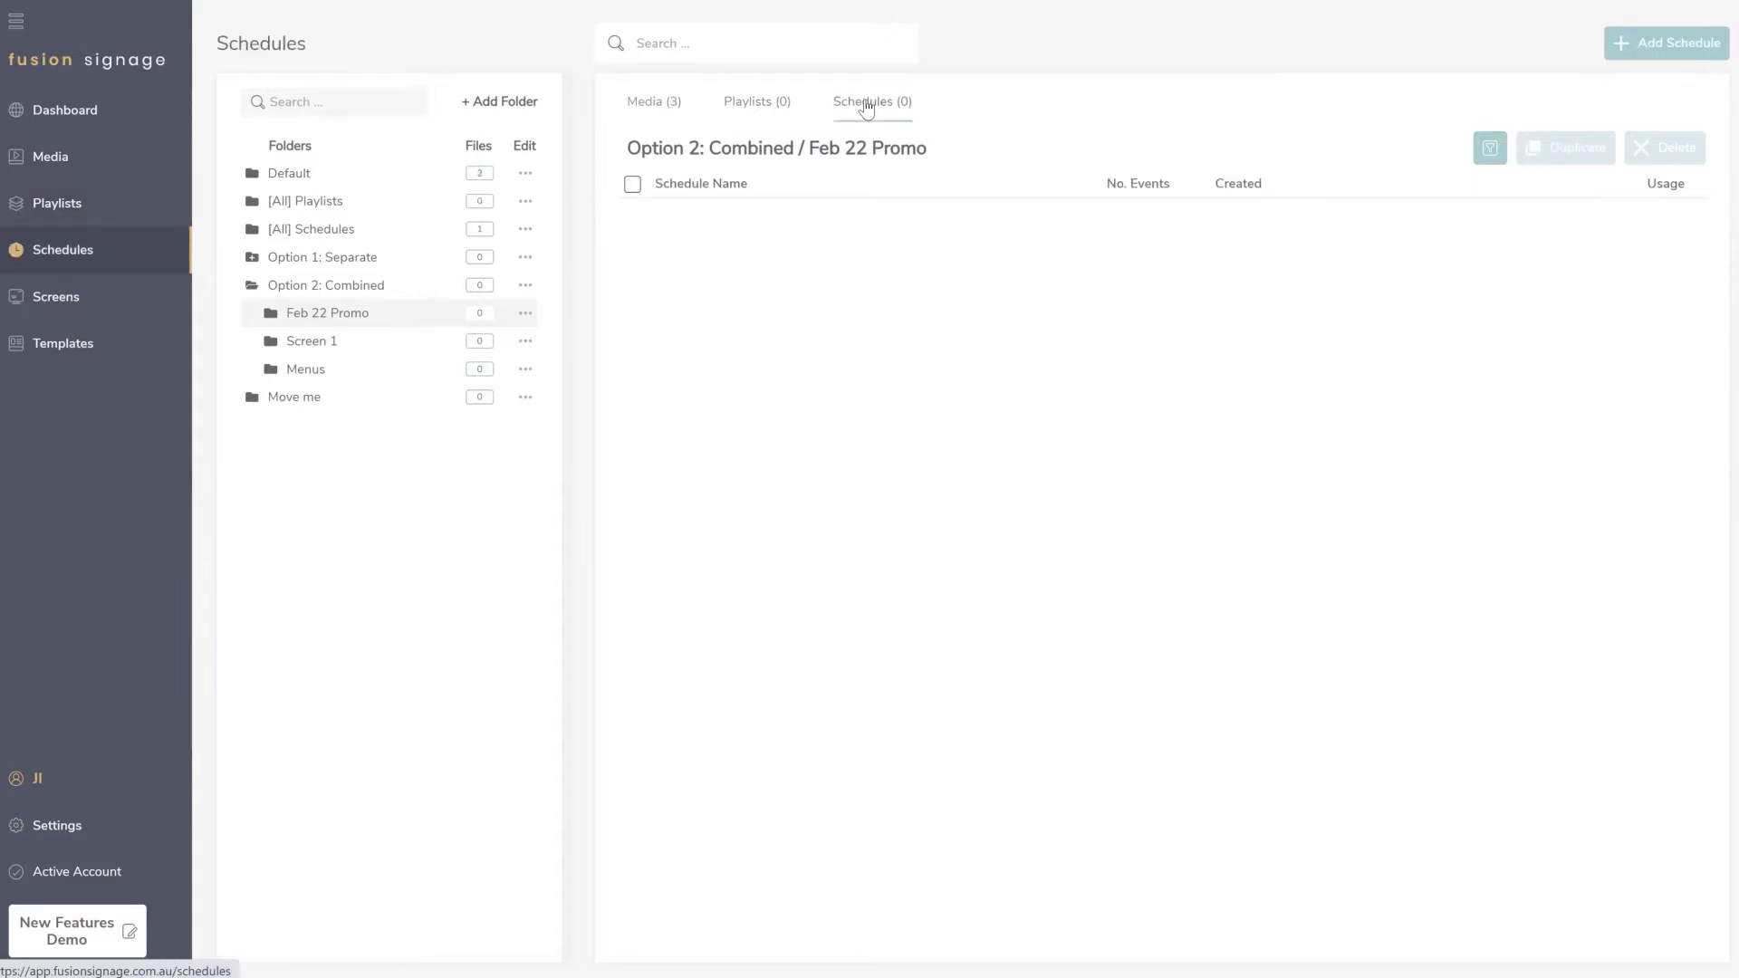
click(659, 110)
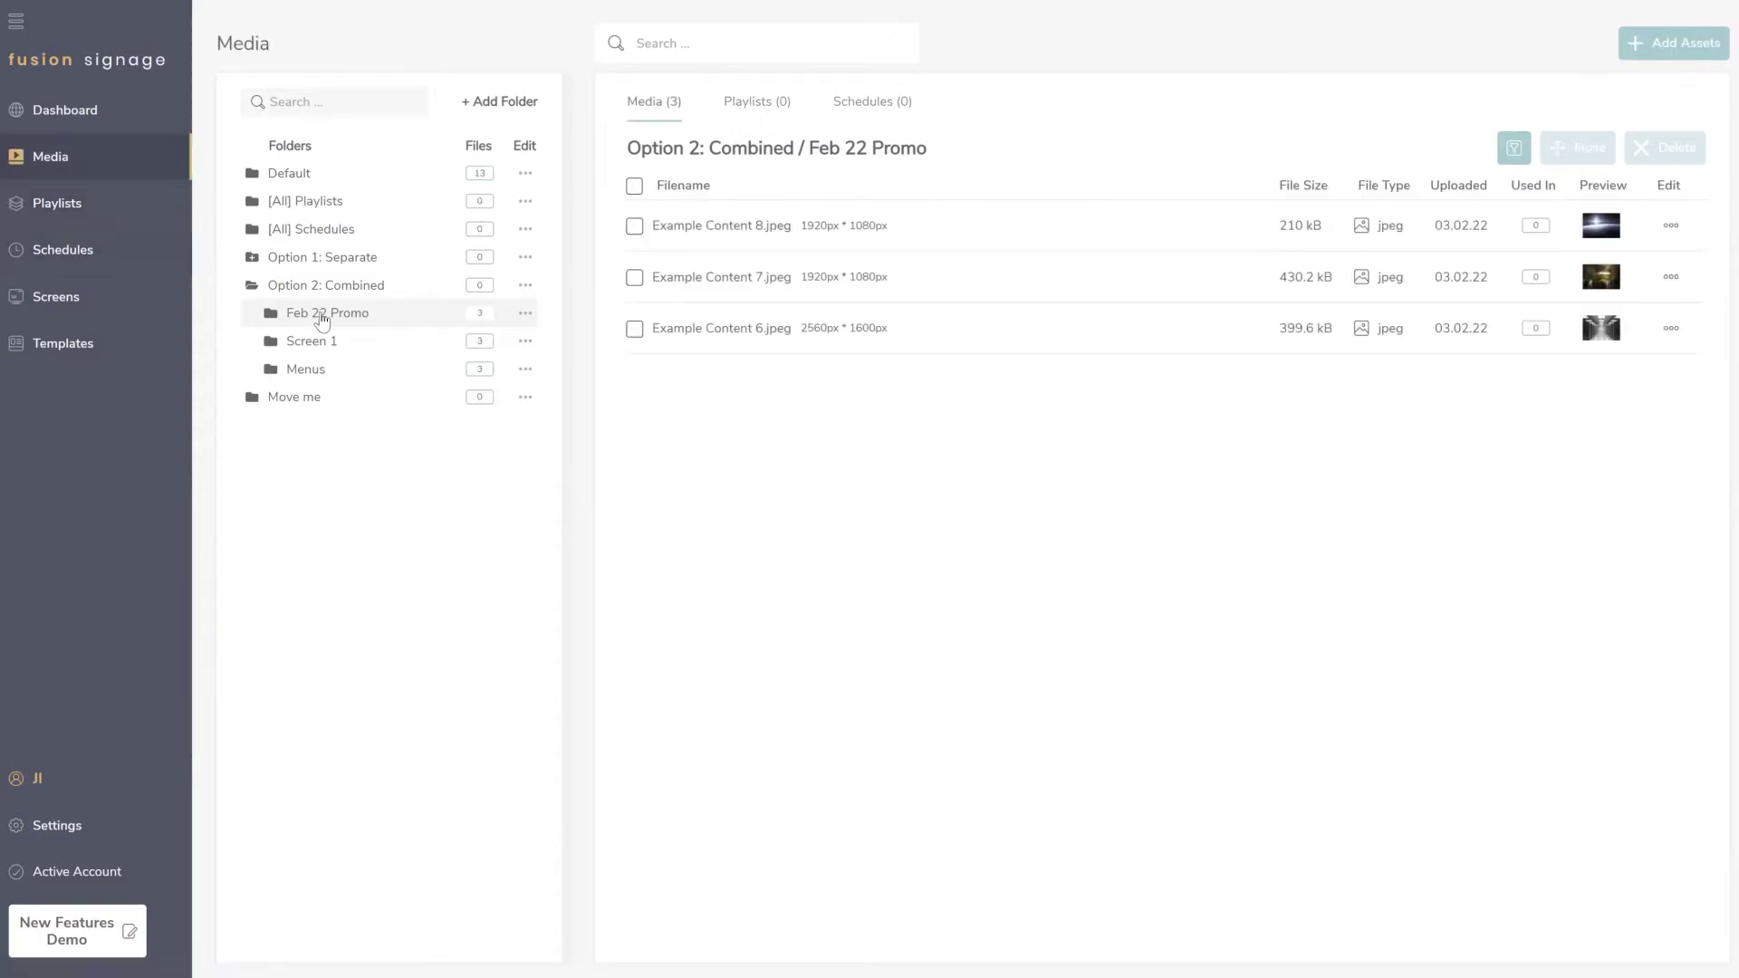
Step: Check Screen 1's playlists and the Menus folder's playlists, schedules and media
click(301, 351)
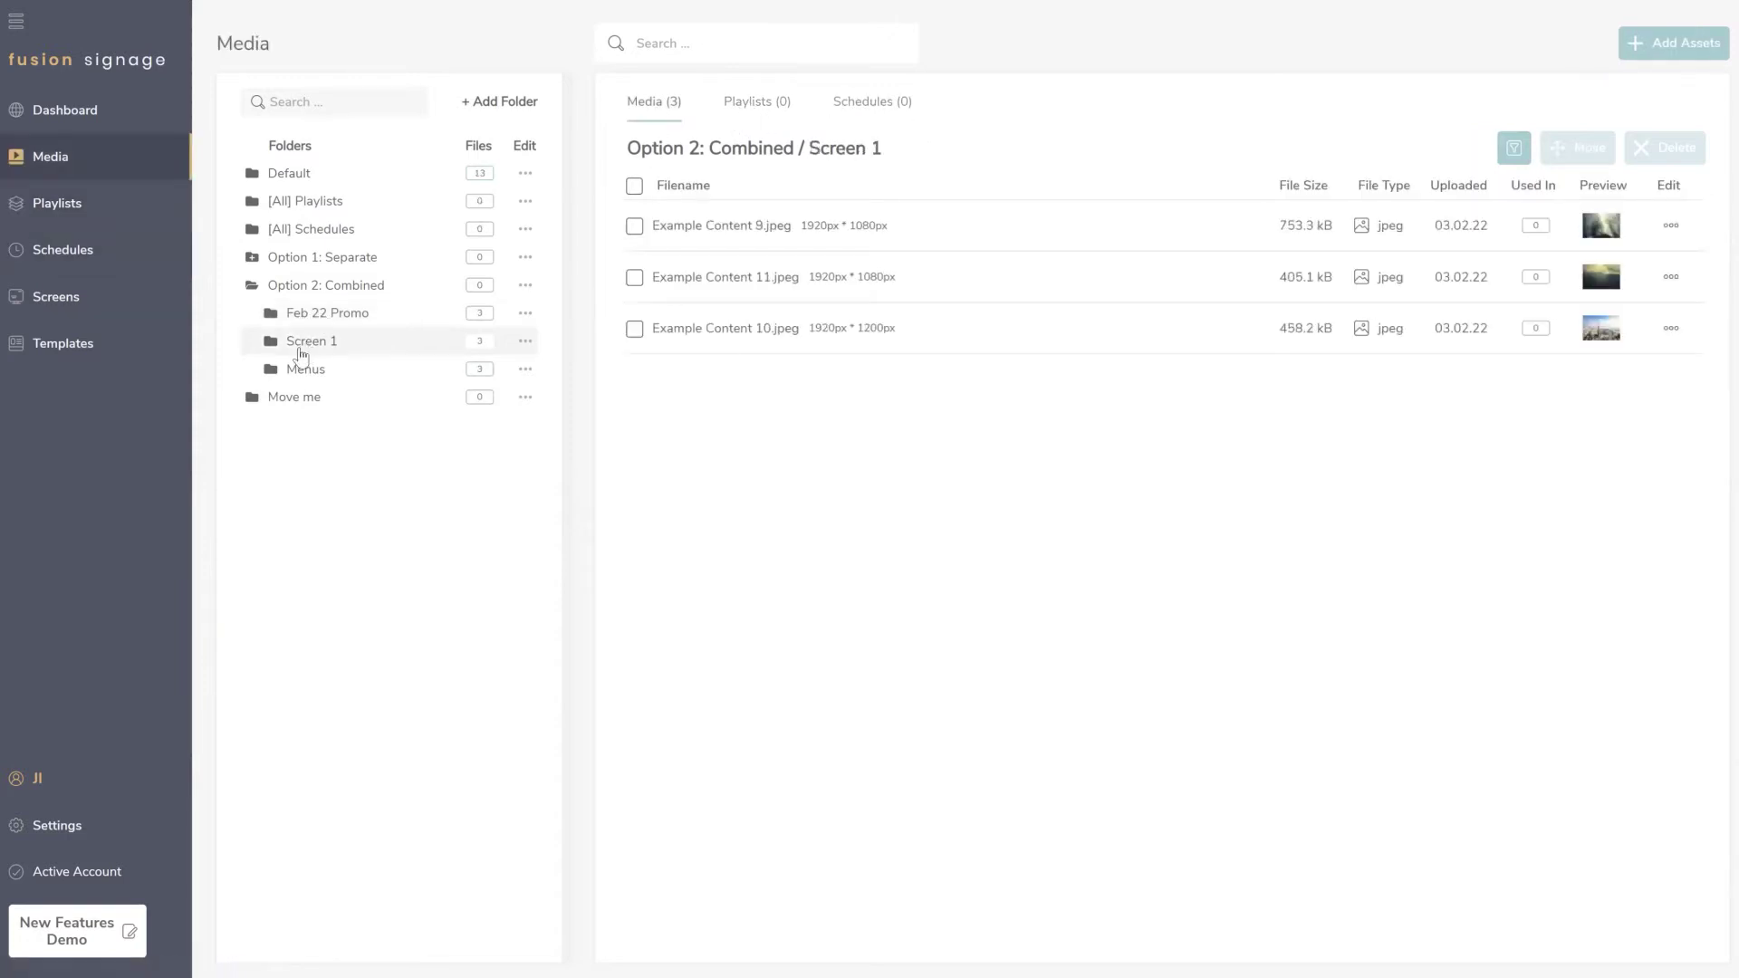
click(755, 102)
click(670, 116)
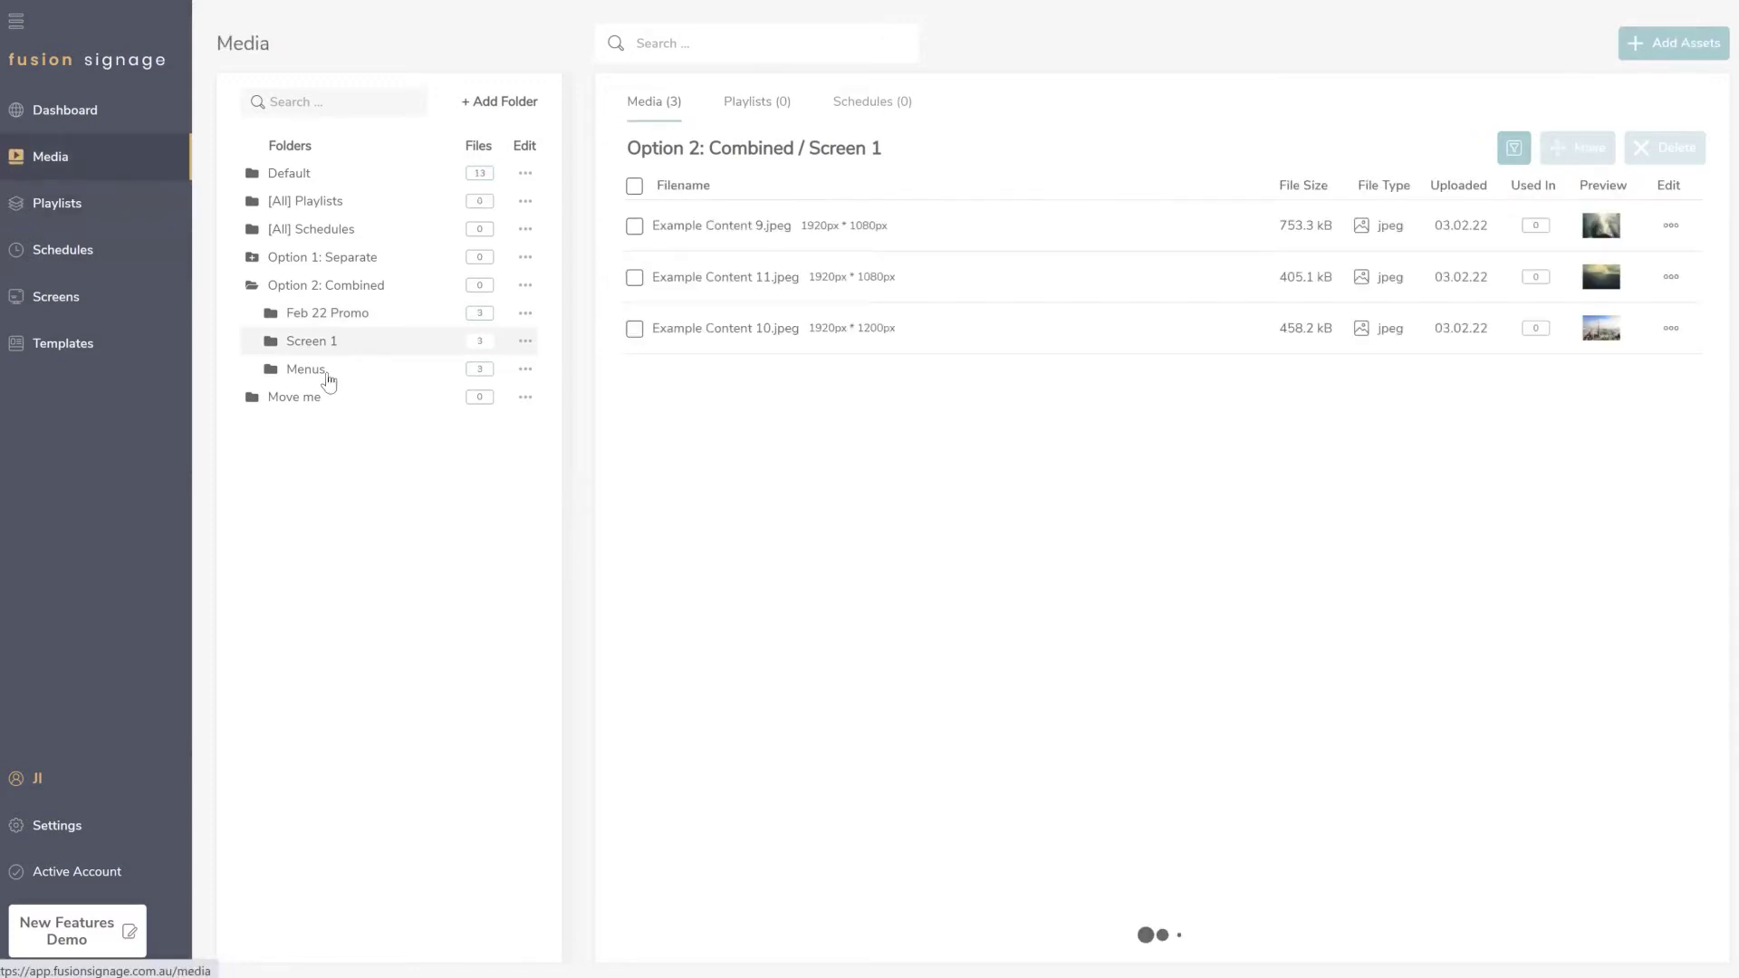
click(326, 371)
click(772, 109)
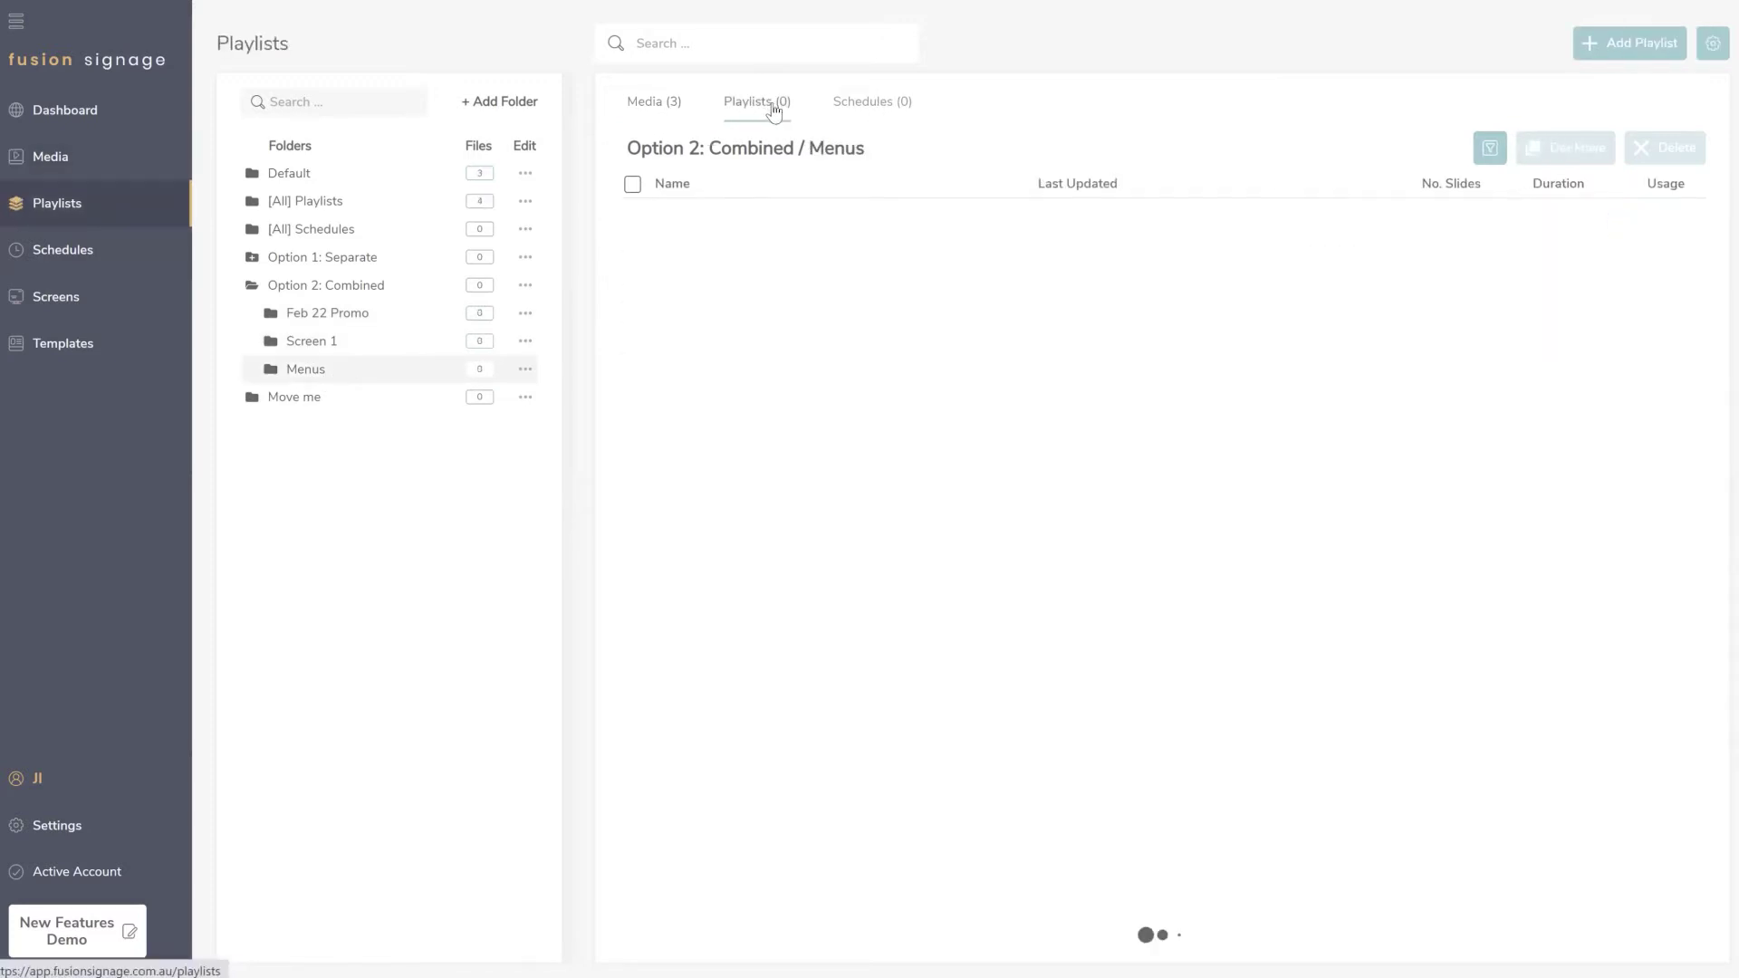
click(858, 104)
click(664, 108)
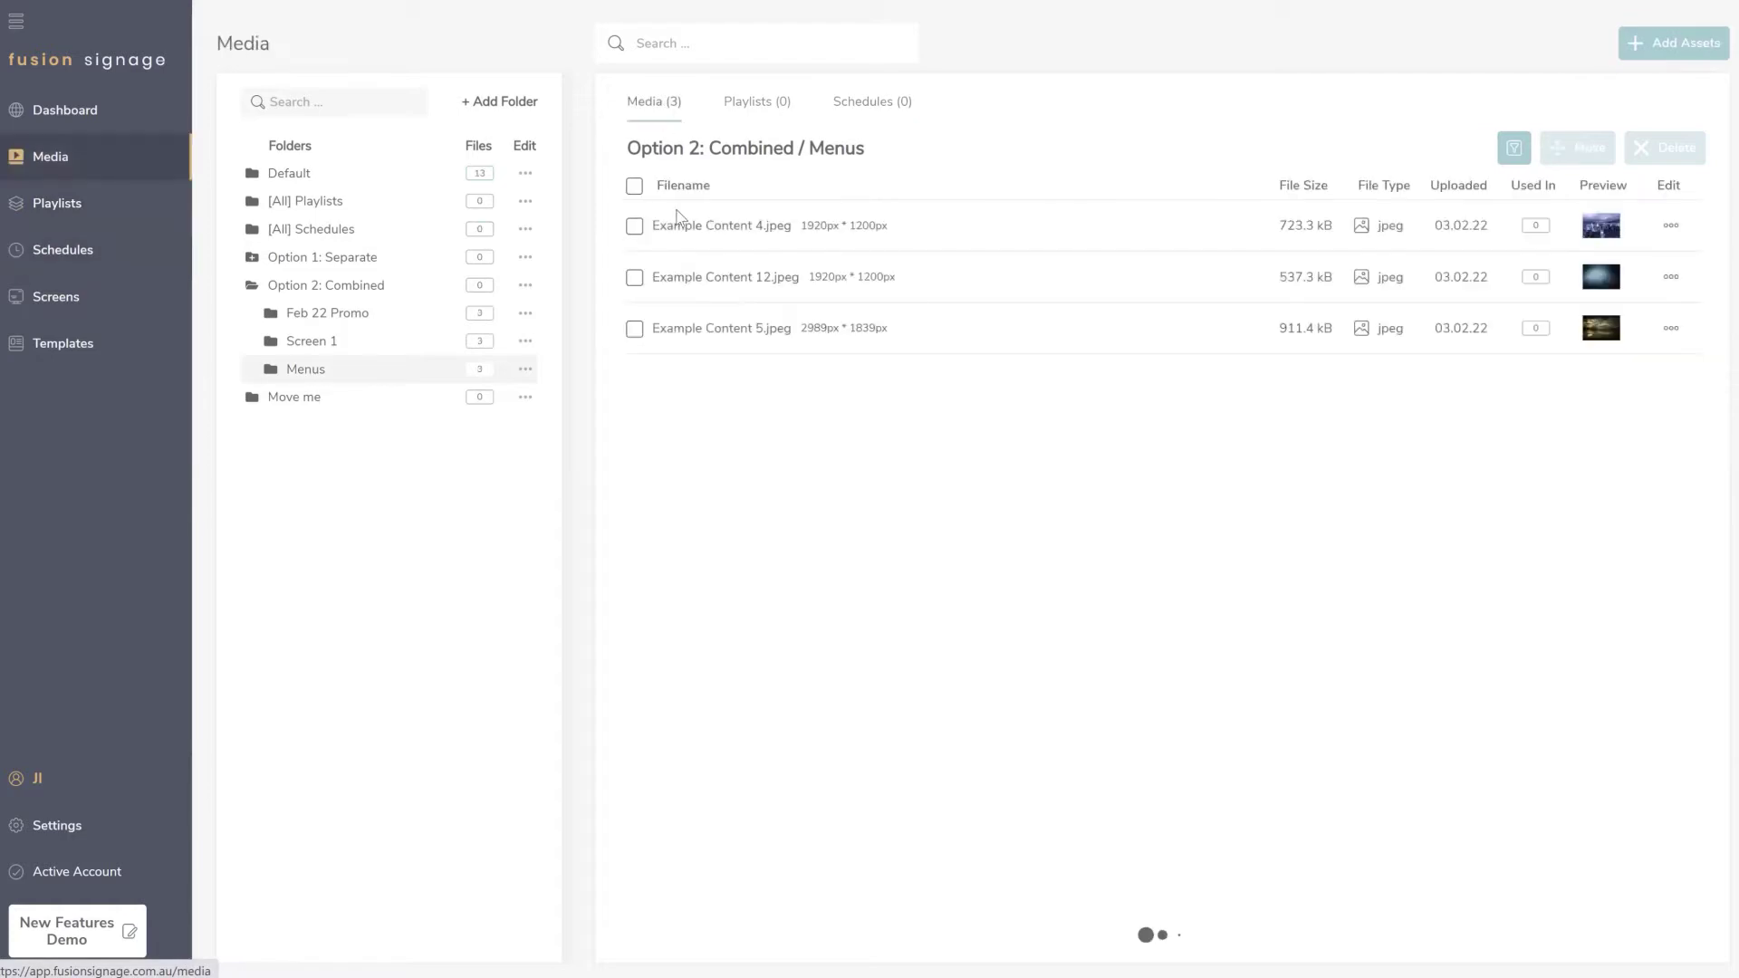
Step: Return to Screen 1's Example Content 9–11 images and collapse Option 2: Combined
click(308, 345)
click(849, 104)
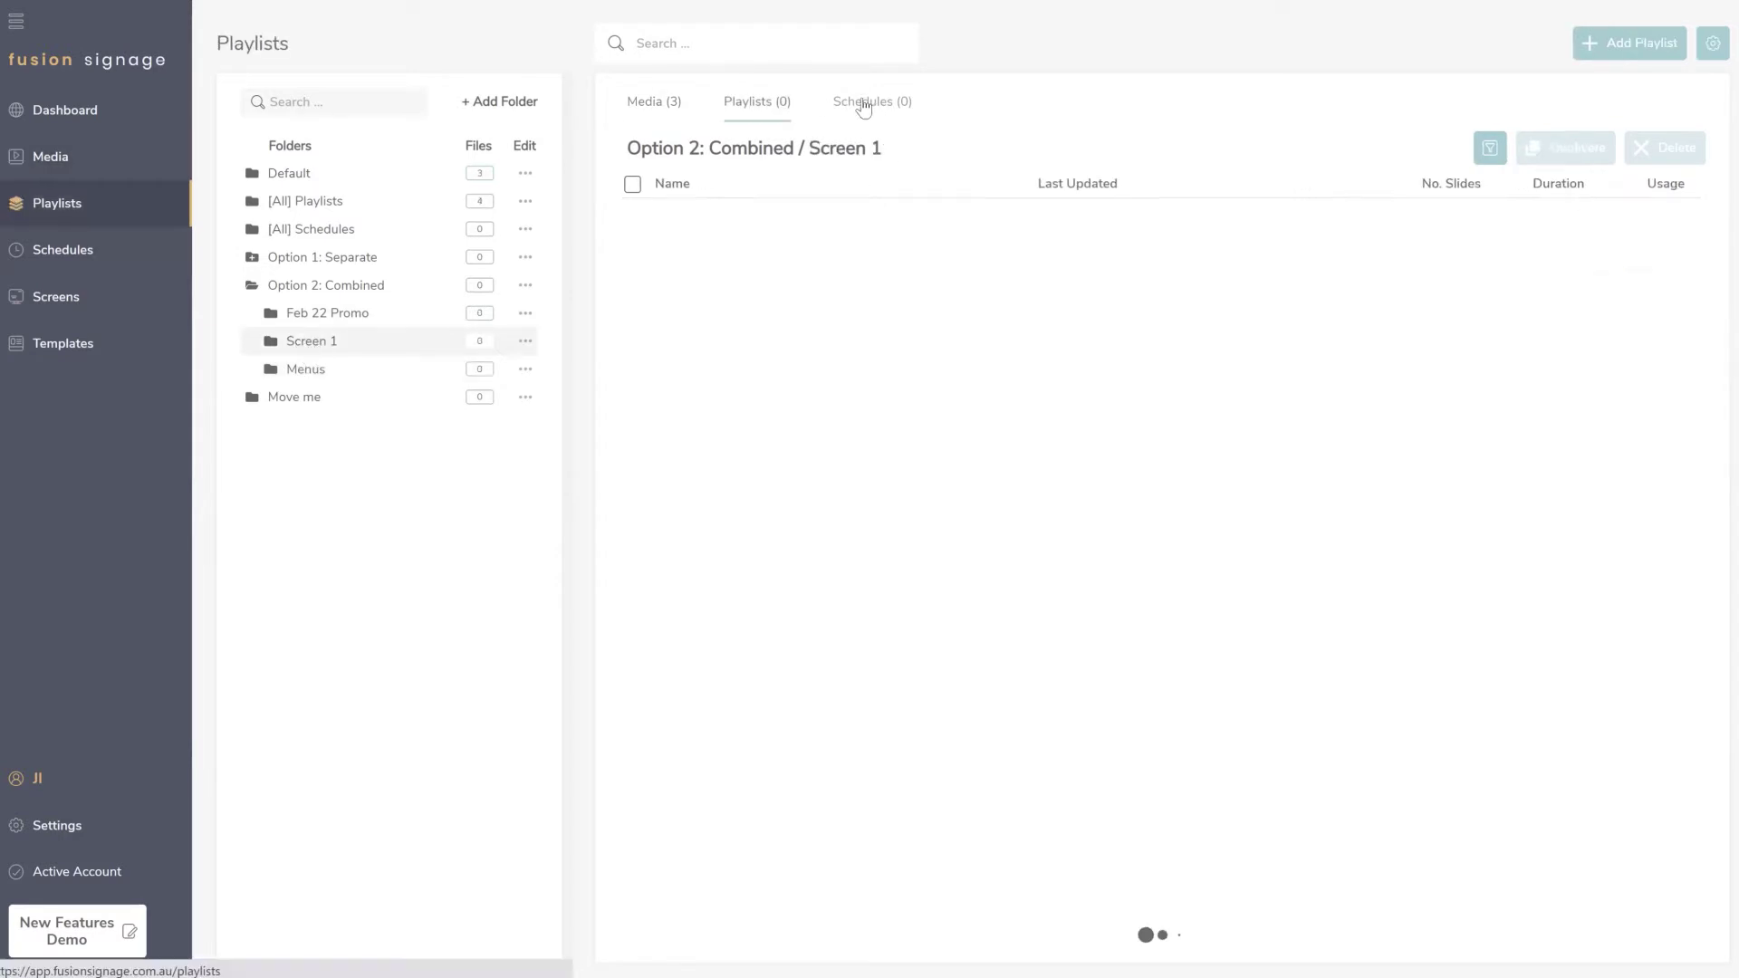
click(633, 116)
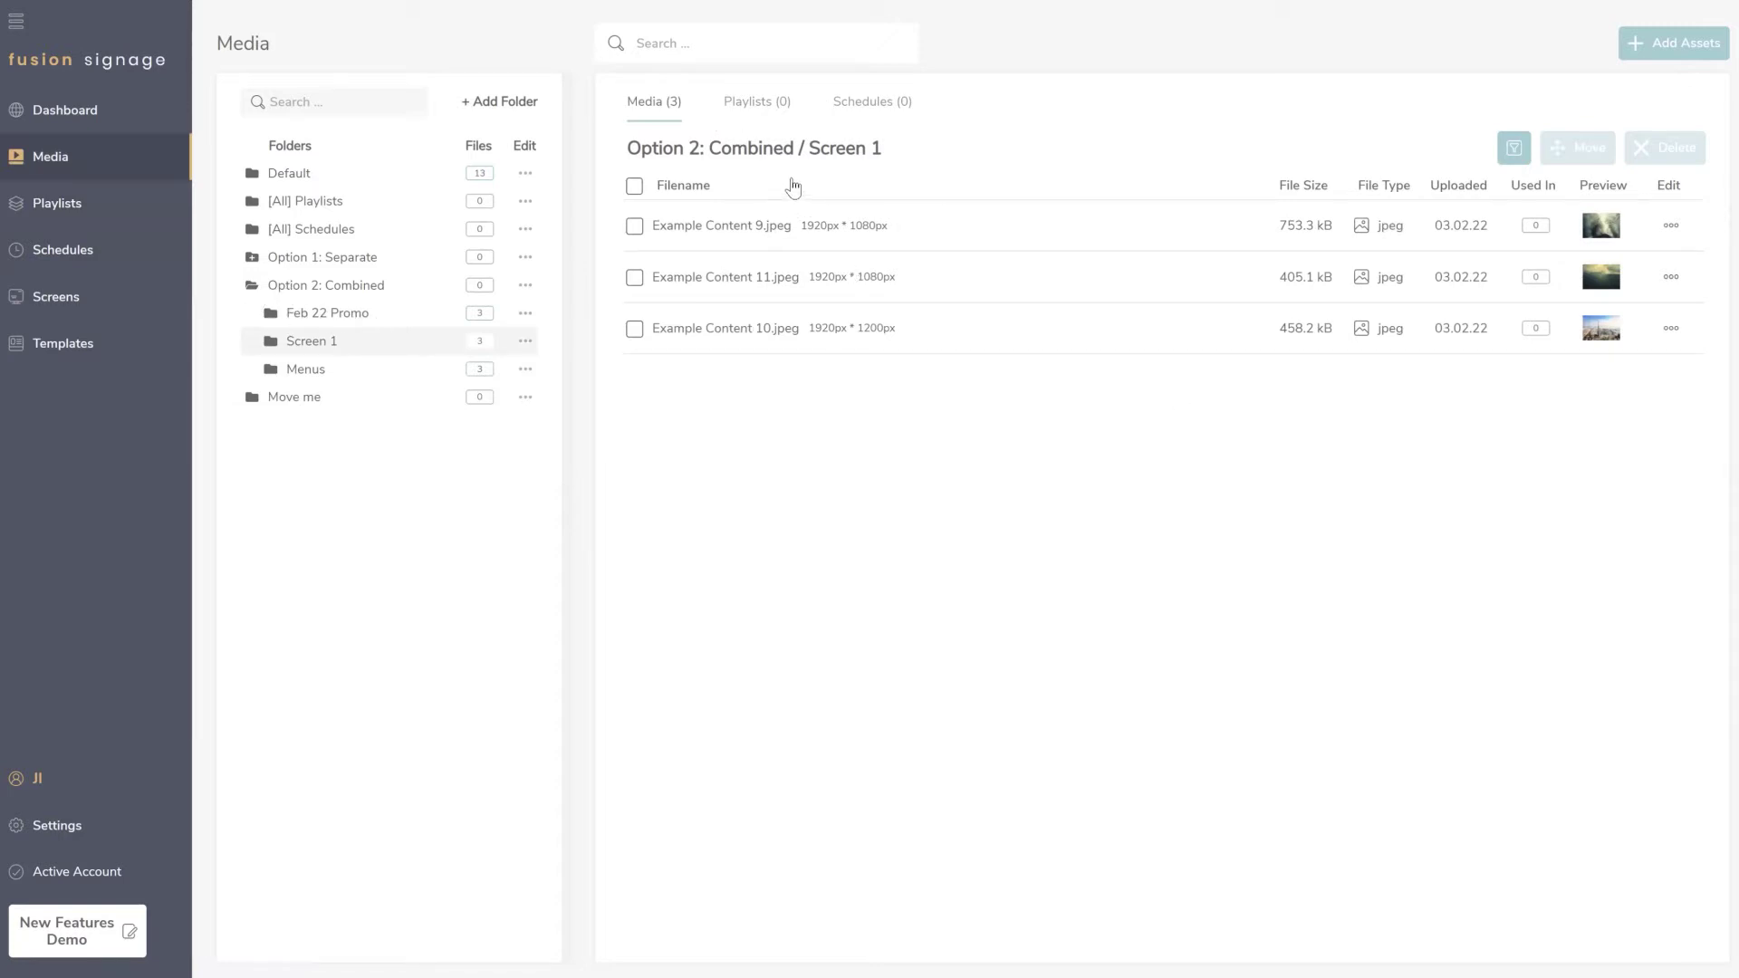
click(251, 288)
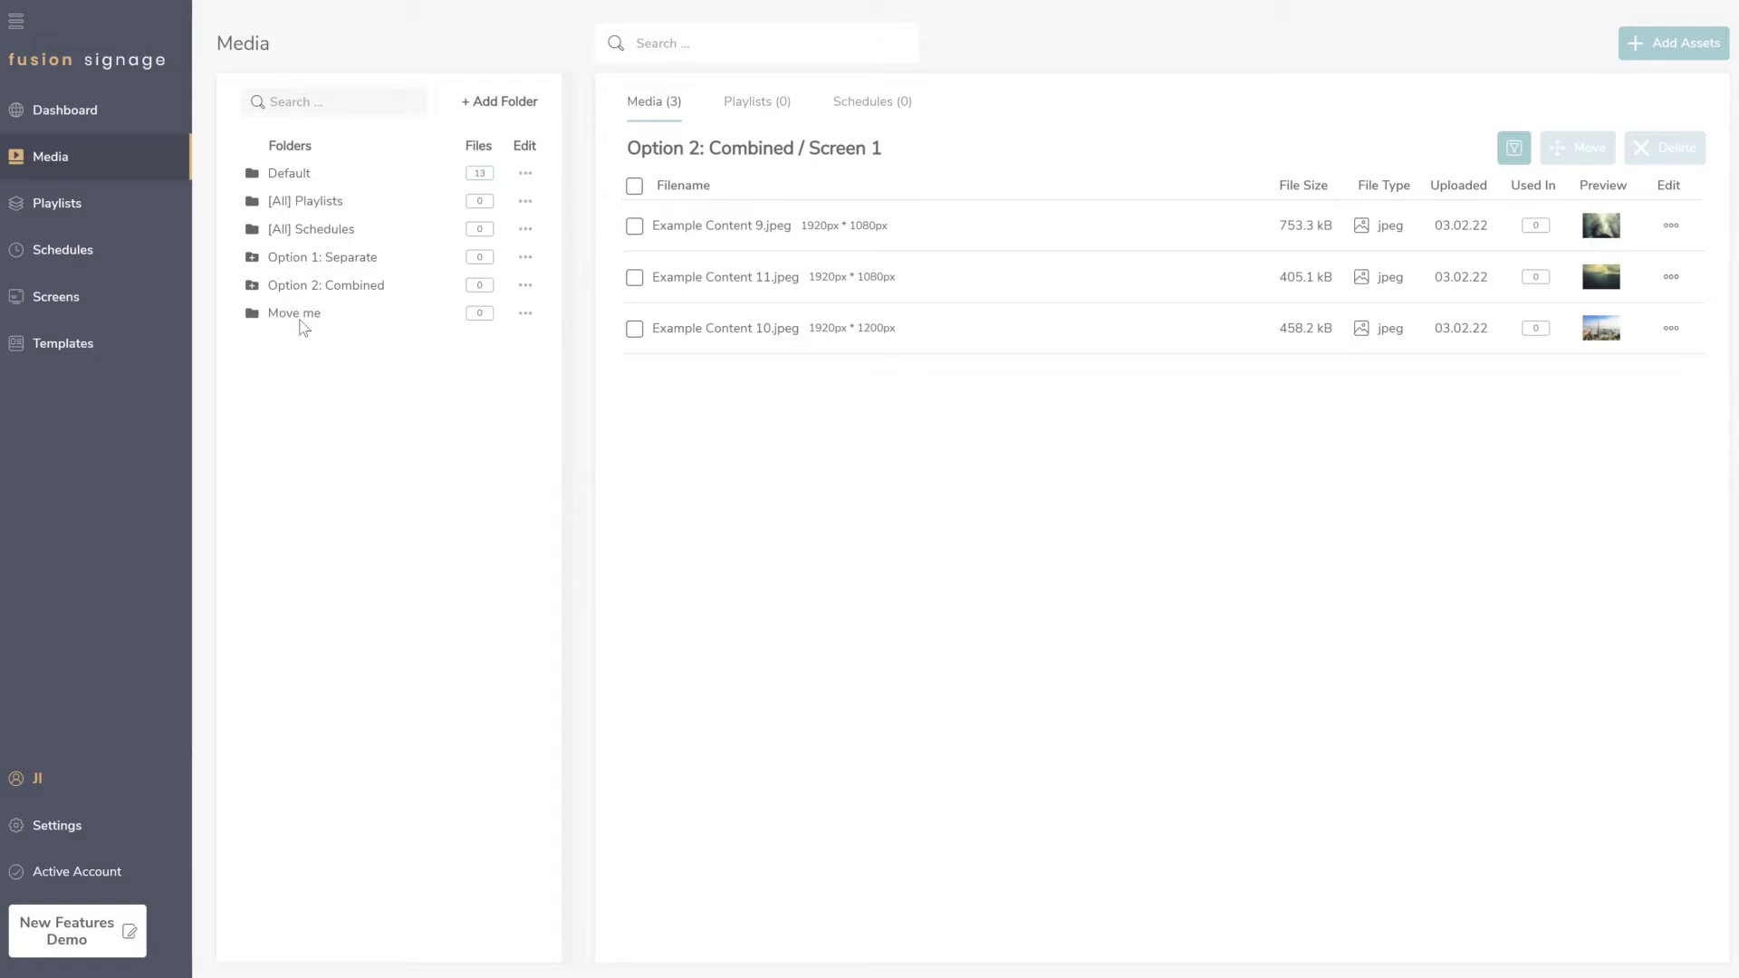
Step: Drag the Move me folder onto Option 1: Separate, then collapse both Option folders
drag(272, 322, 272, 232)
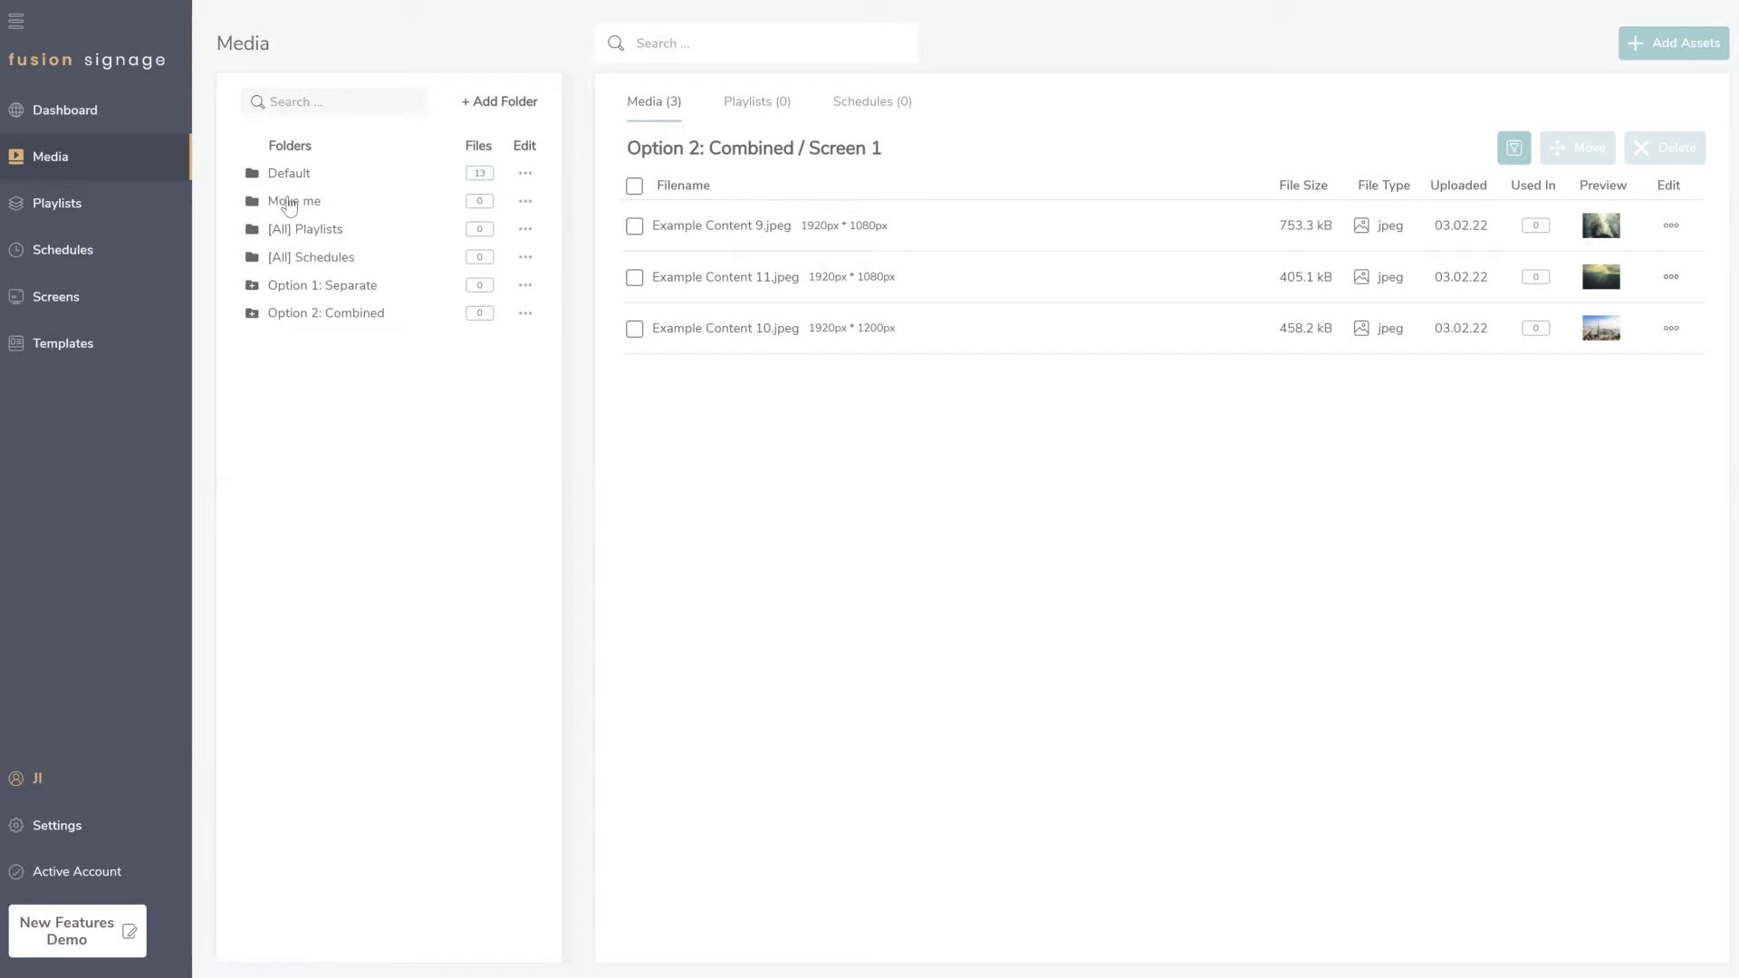
drag(294, 203, 303, 322)
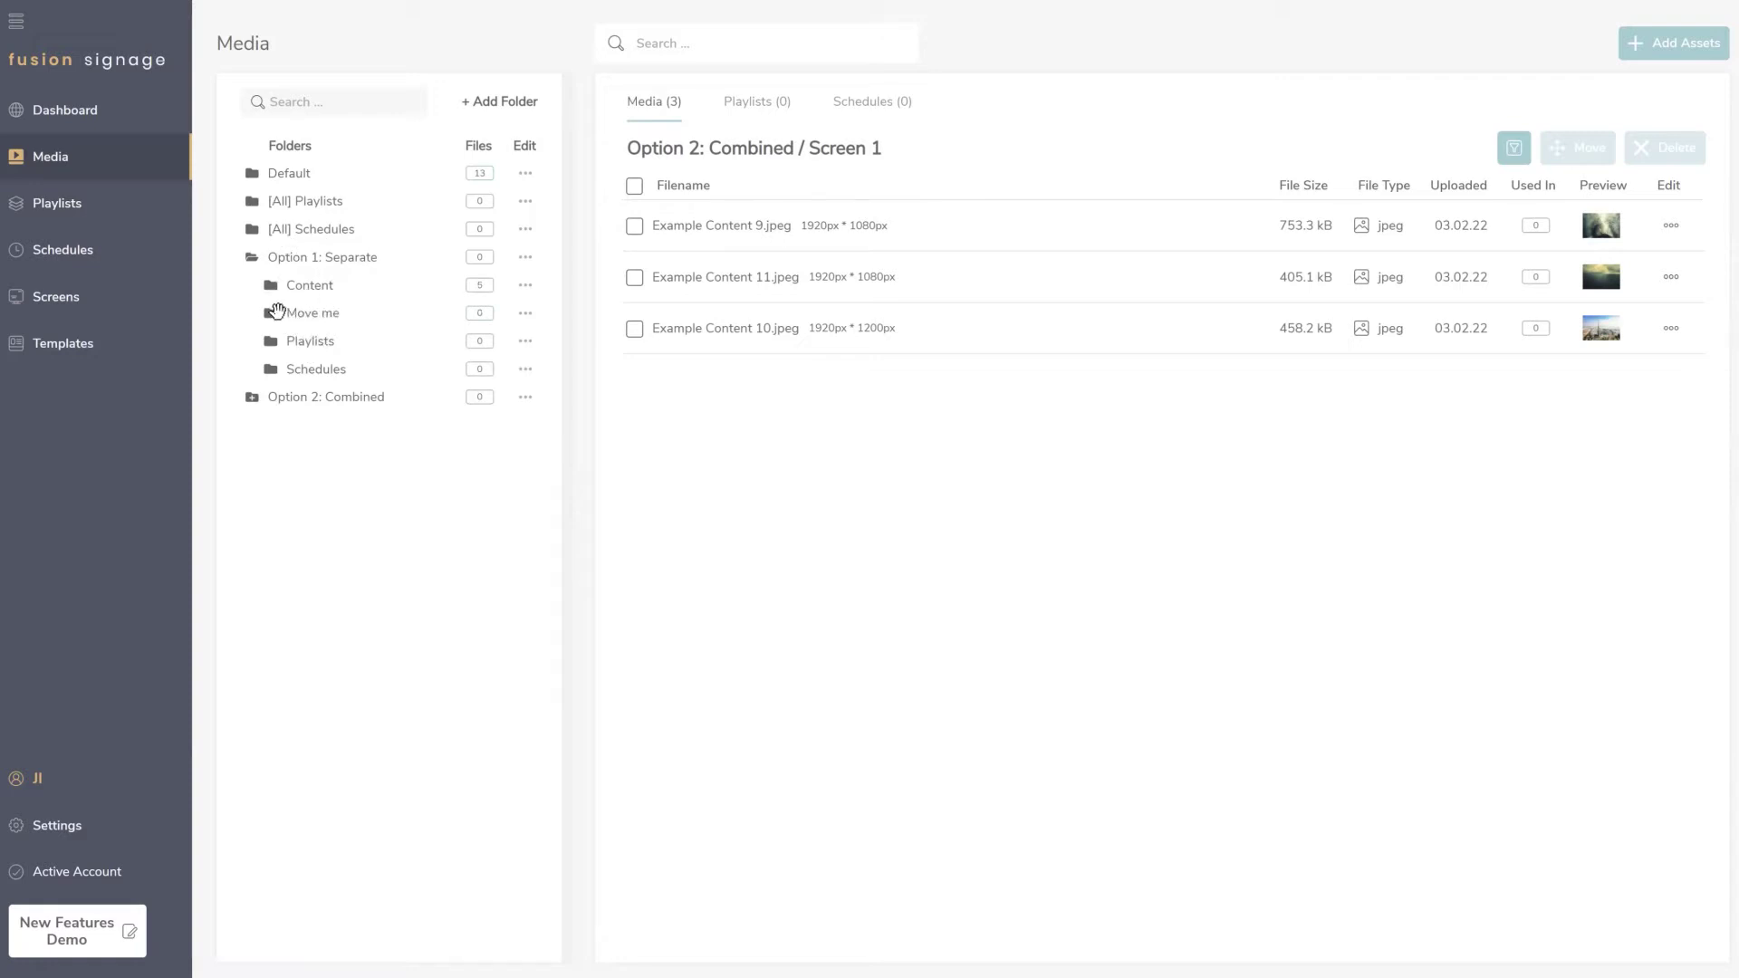
click(251, 400)
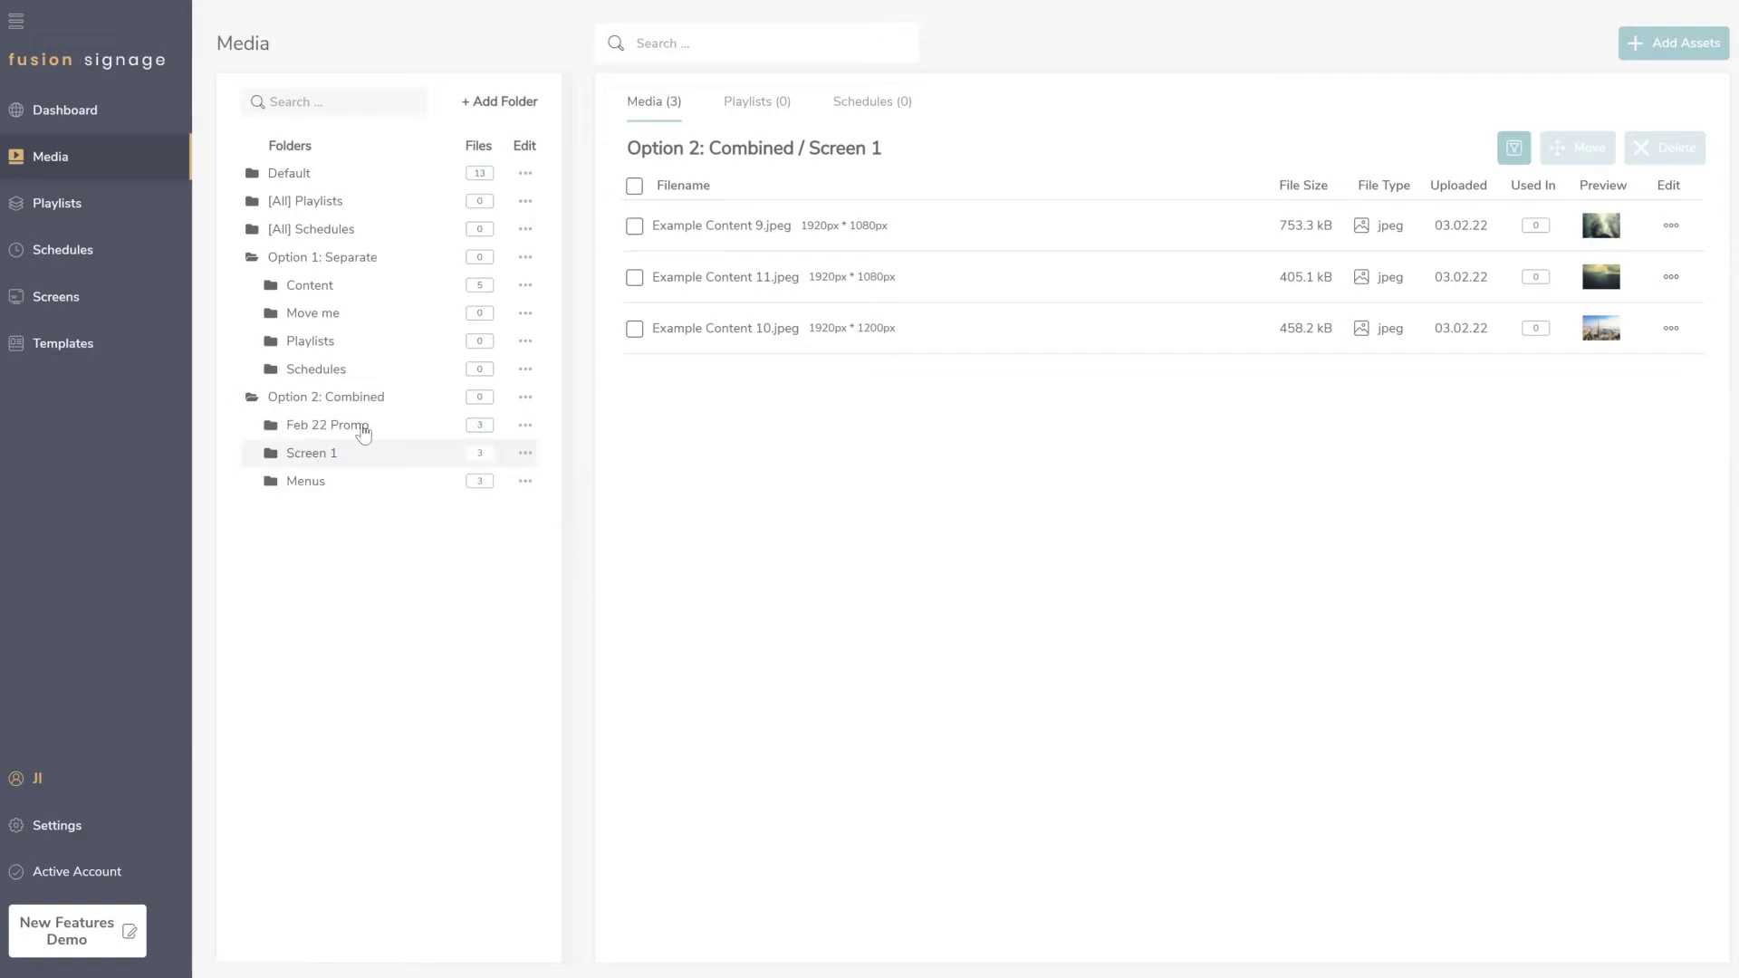
click(252, 398)
click(254, 259)
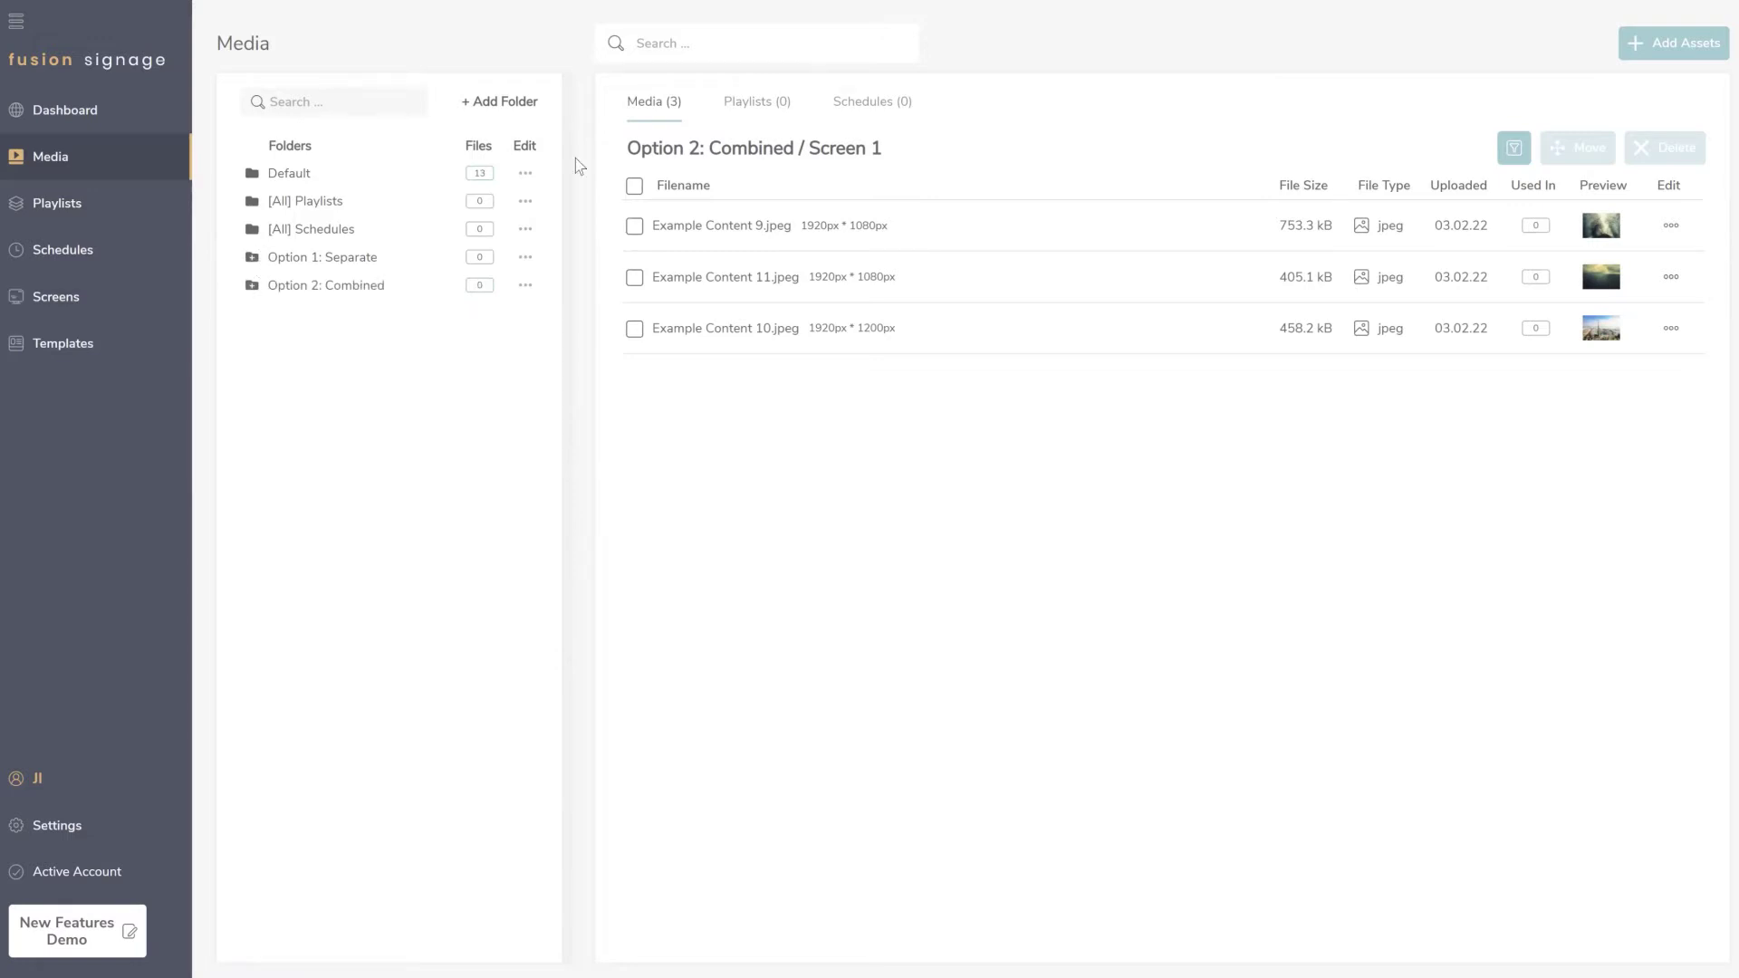
mouse_move(937, 977)
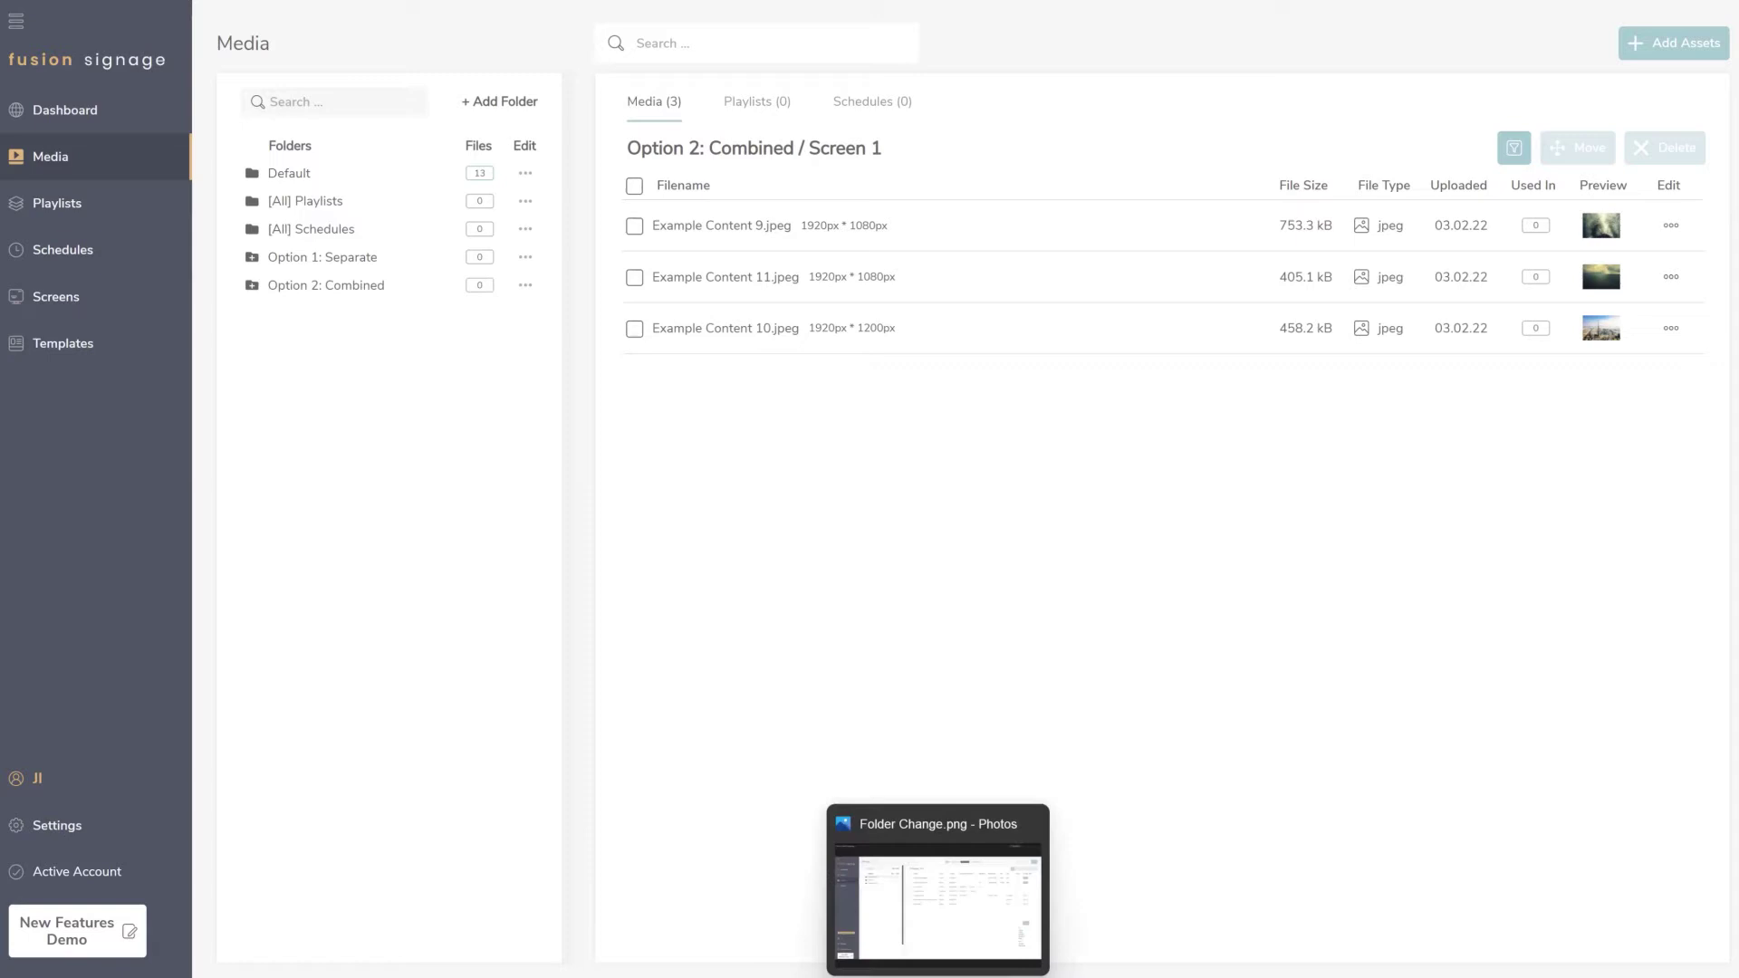
click(906, 952)
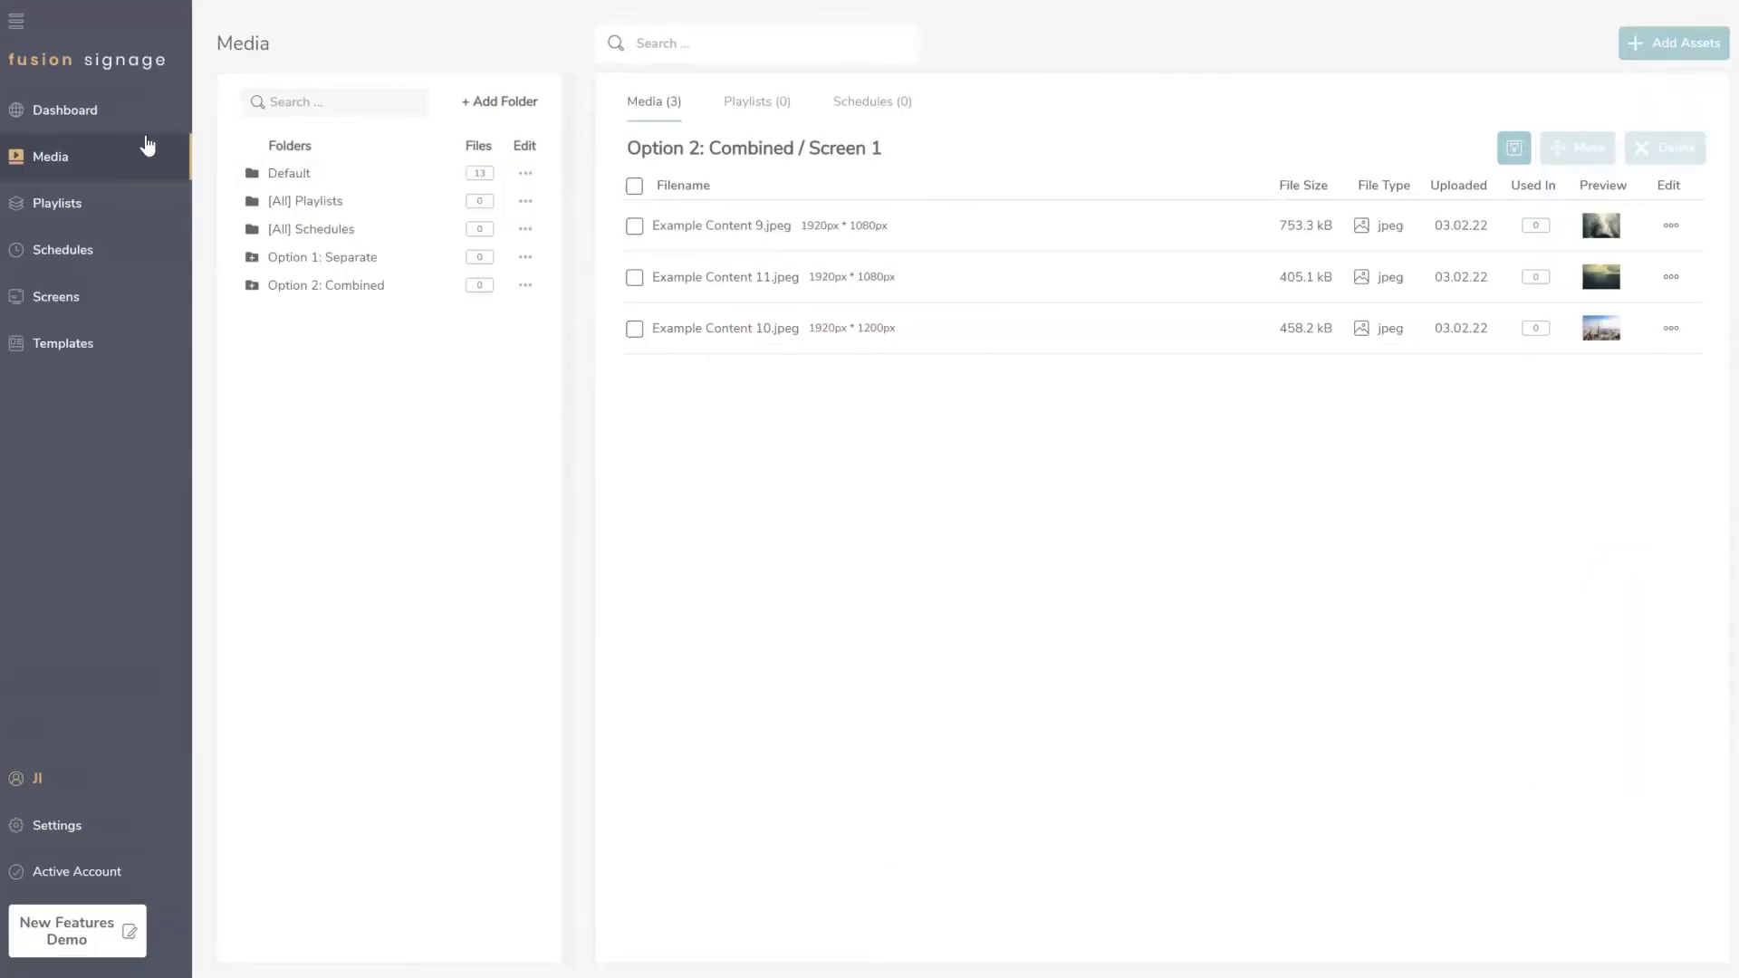
Step: In the default playlist settings, set media duration to 0:10 and save
click(73, 202)
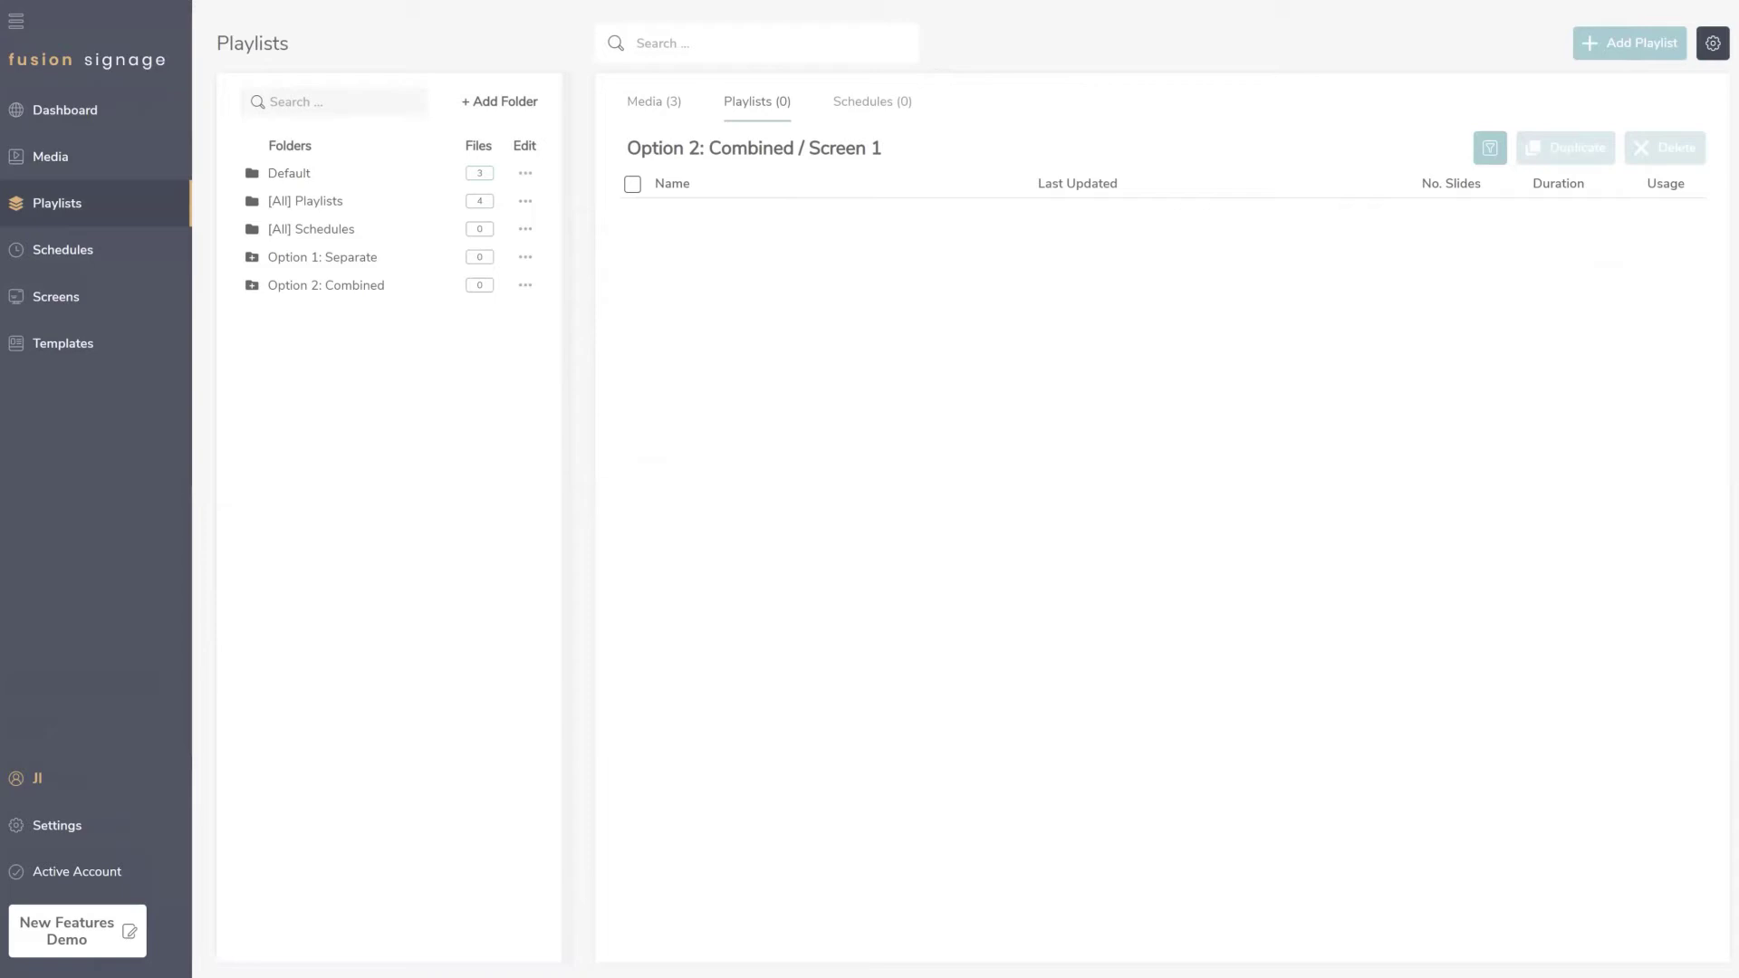
click(1712, 42)
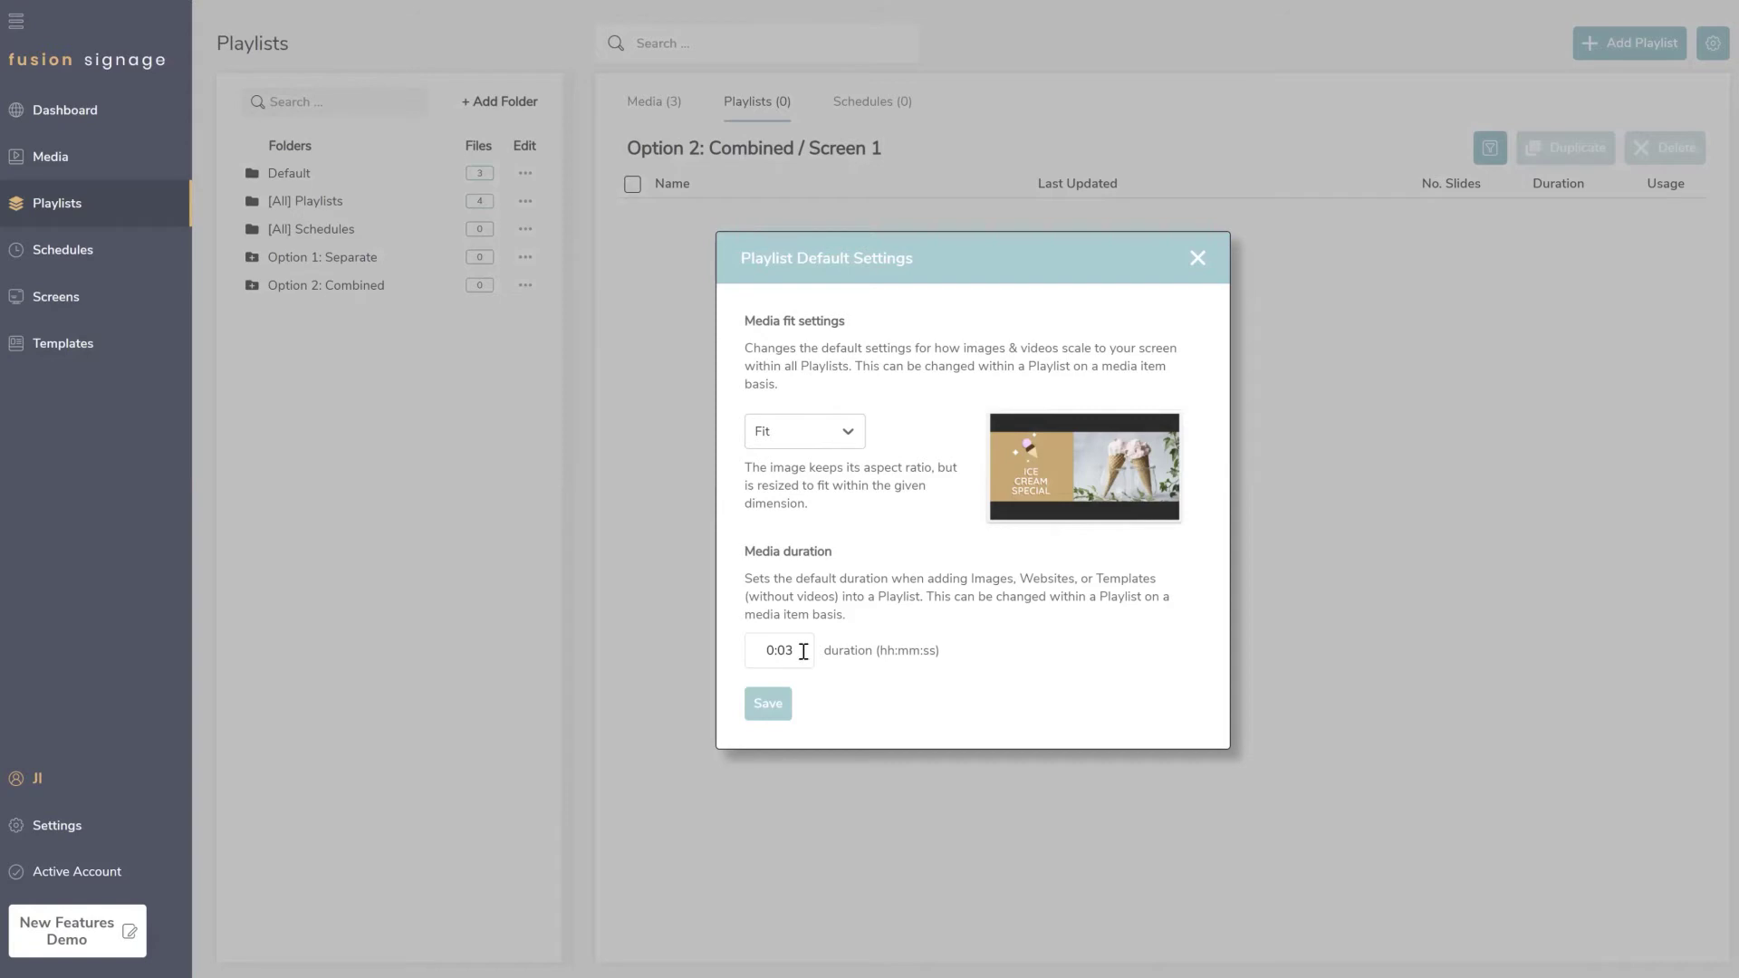
click(765, 650)
text(1)
text(1)
key(BackSpace)
key(Delete)
key(Delete)
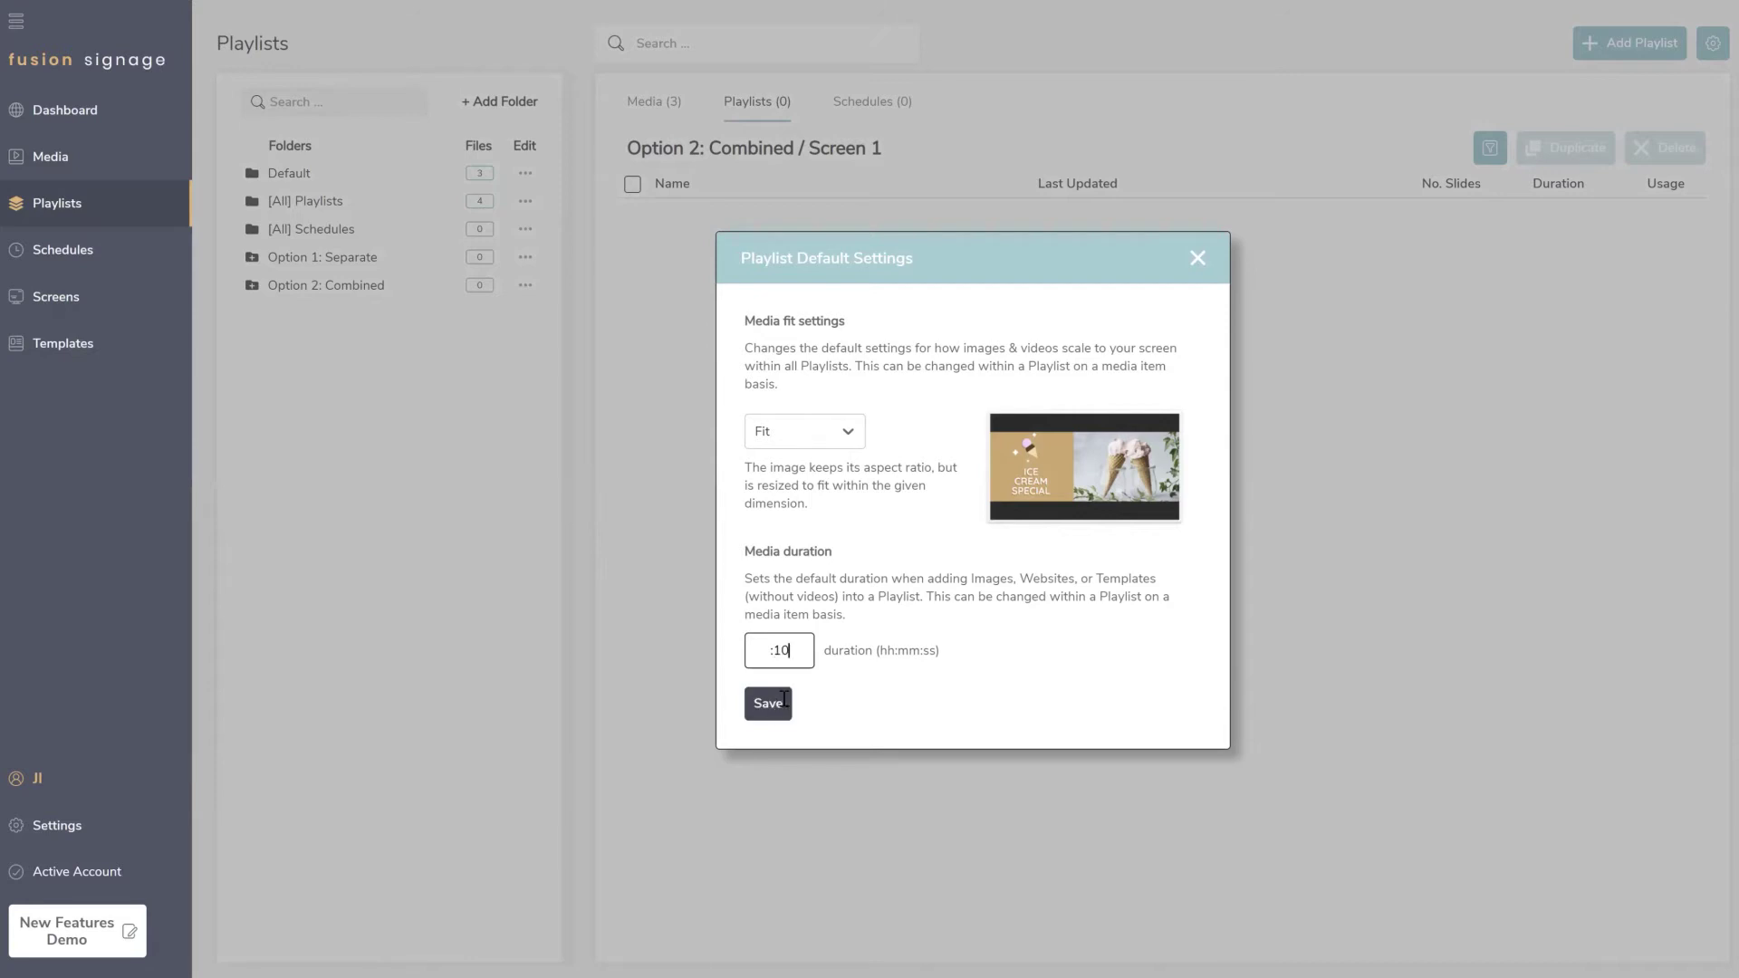
click(1197, 261)
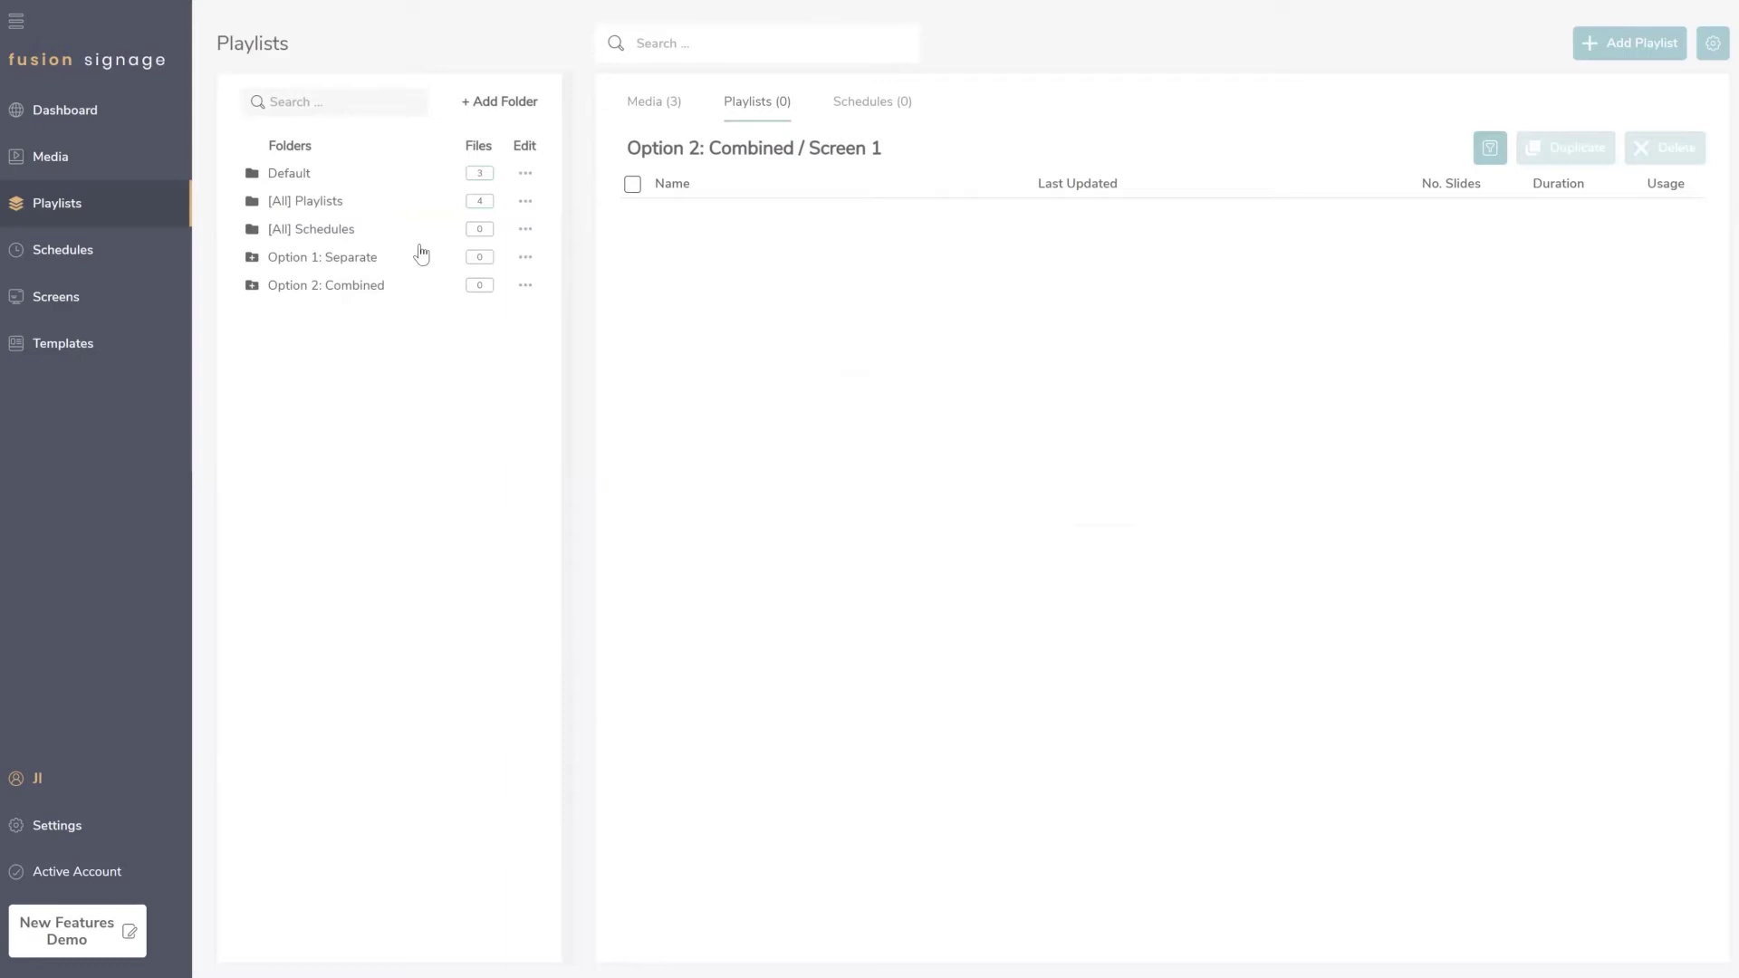
Step: Open Test Playlists from [All] Playlists and set Clock & Date Widget as its overlay
click(292, 202)
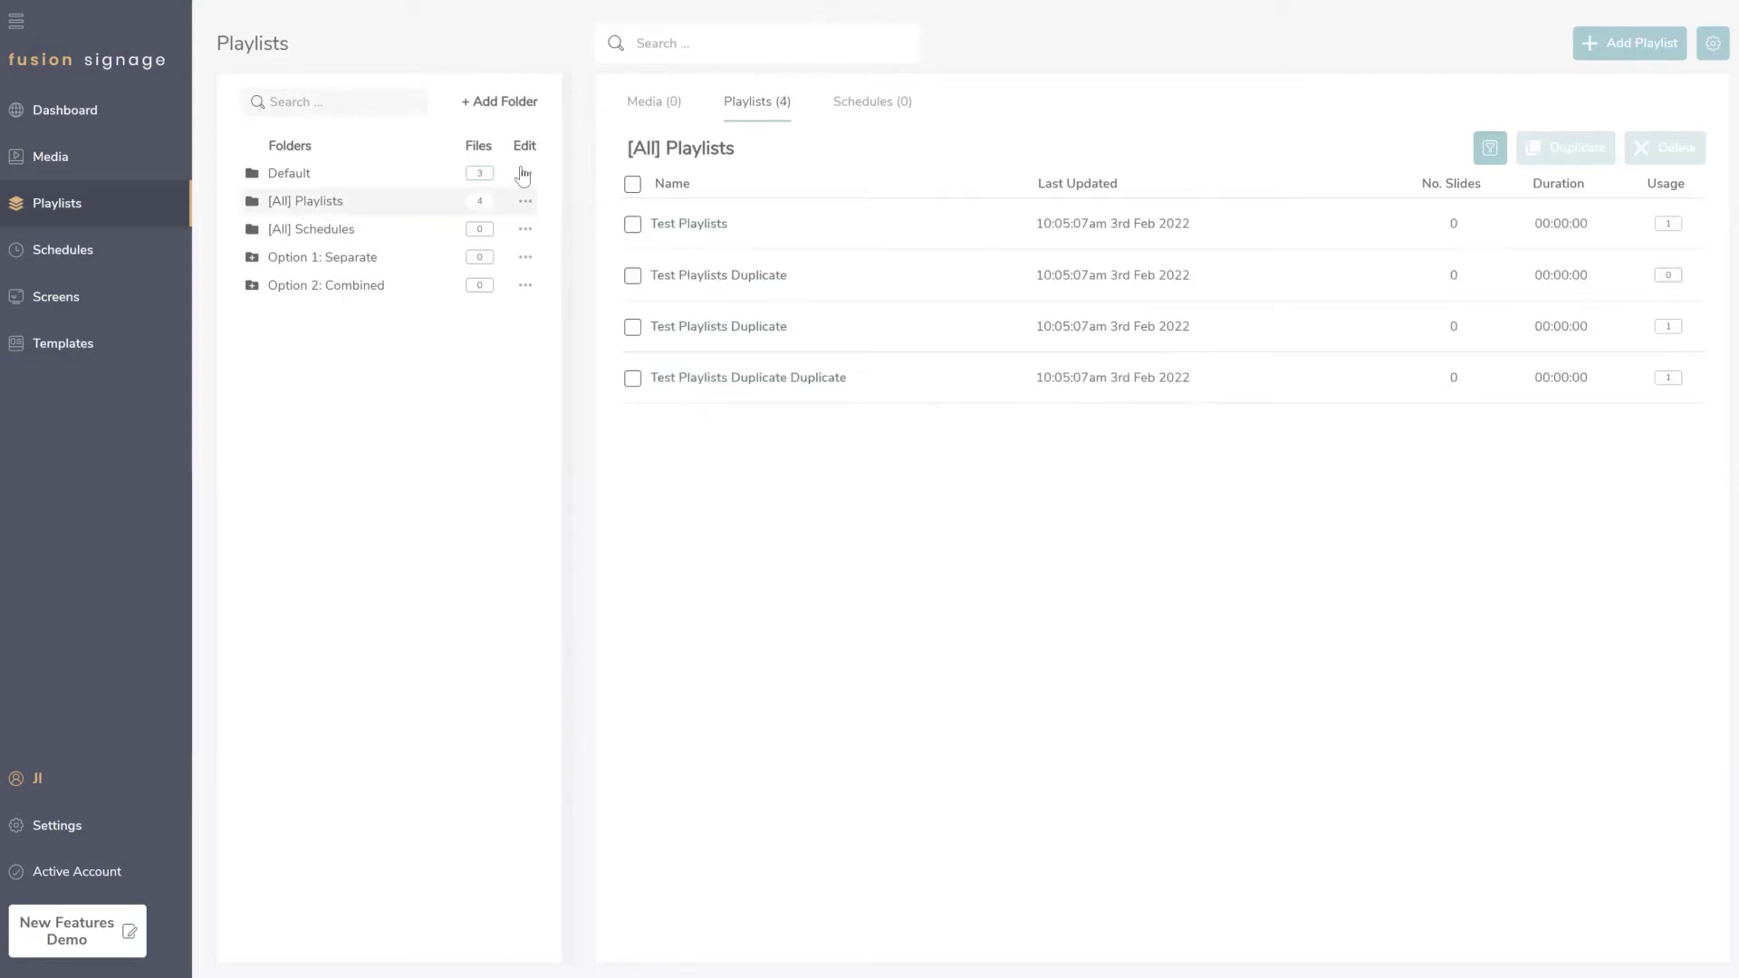
click(690, 226)
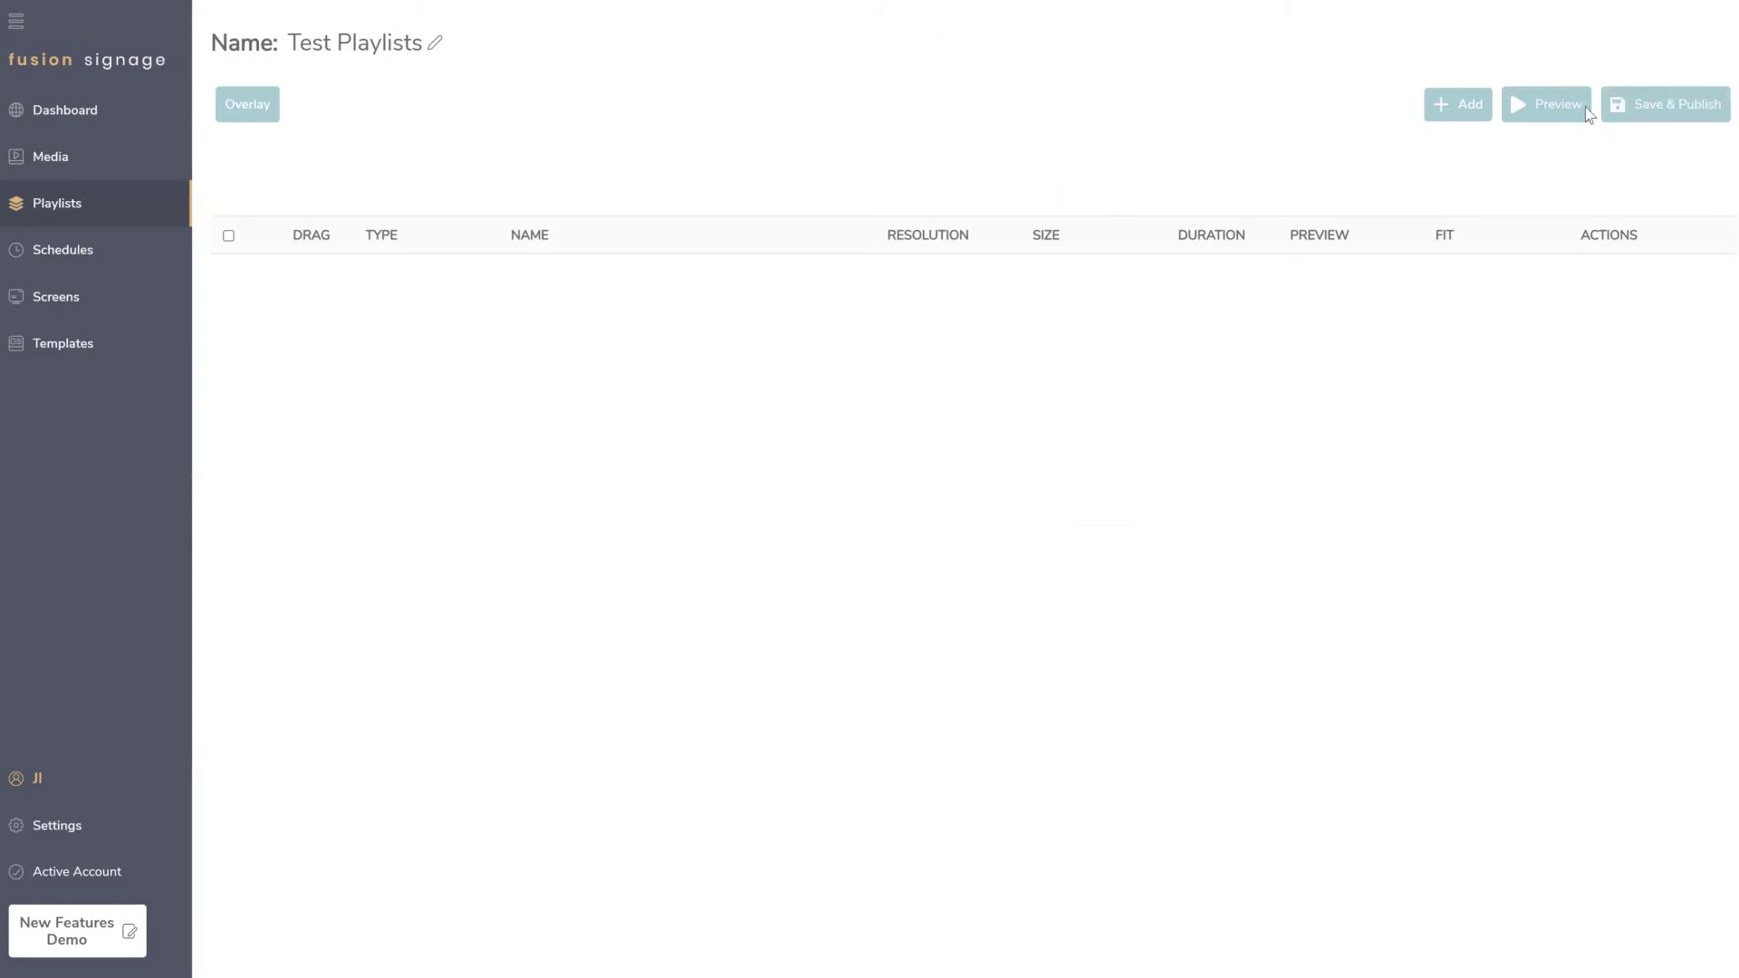
click(1446, 115)
click(253, 109)
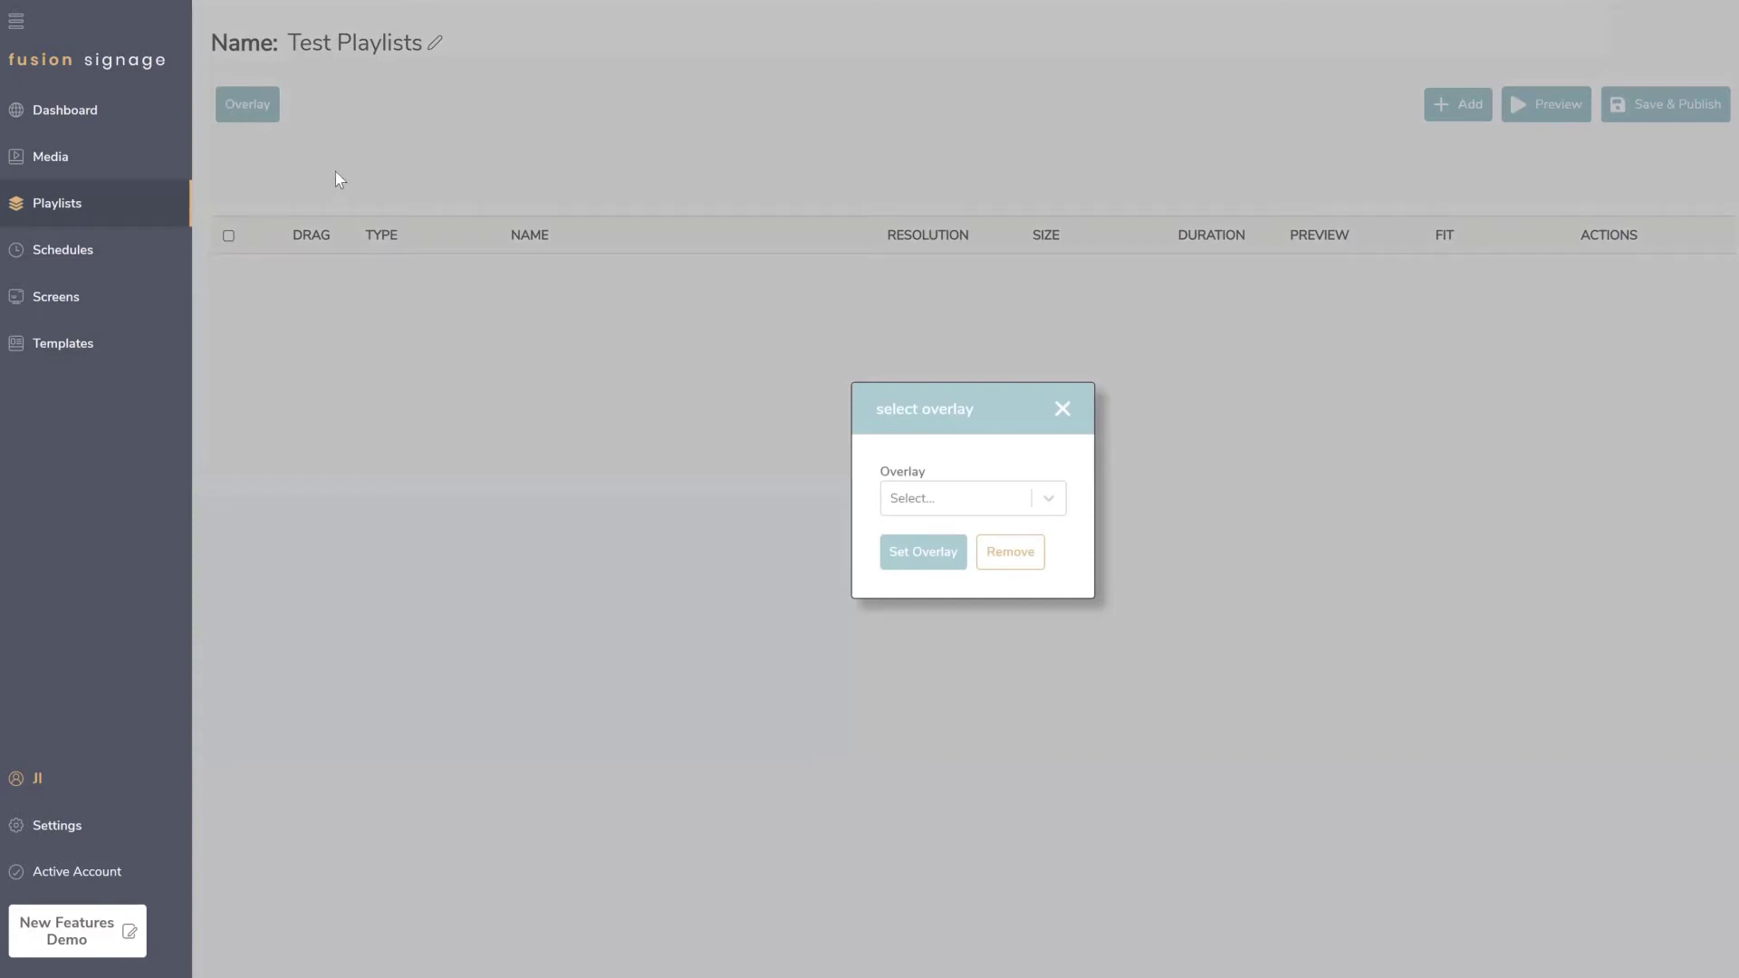
click(967, 504)
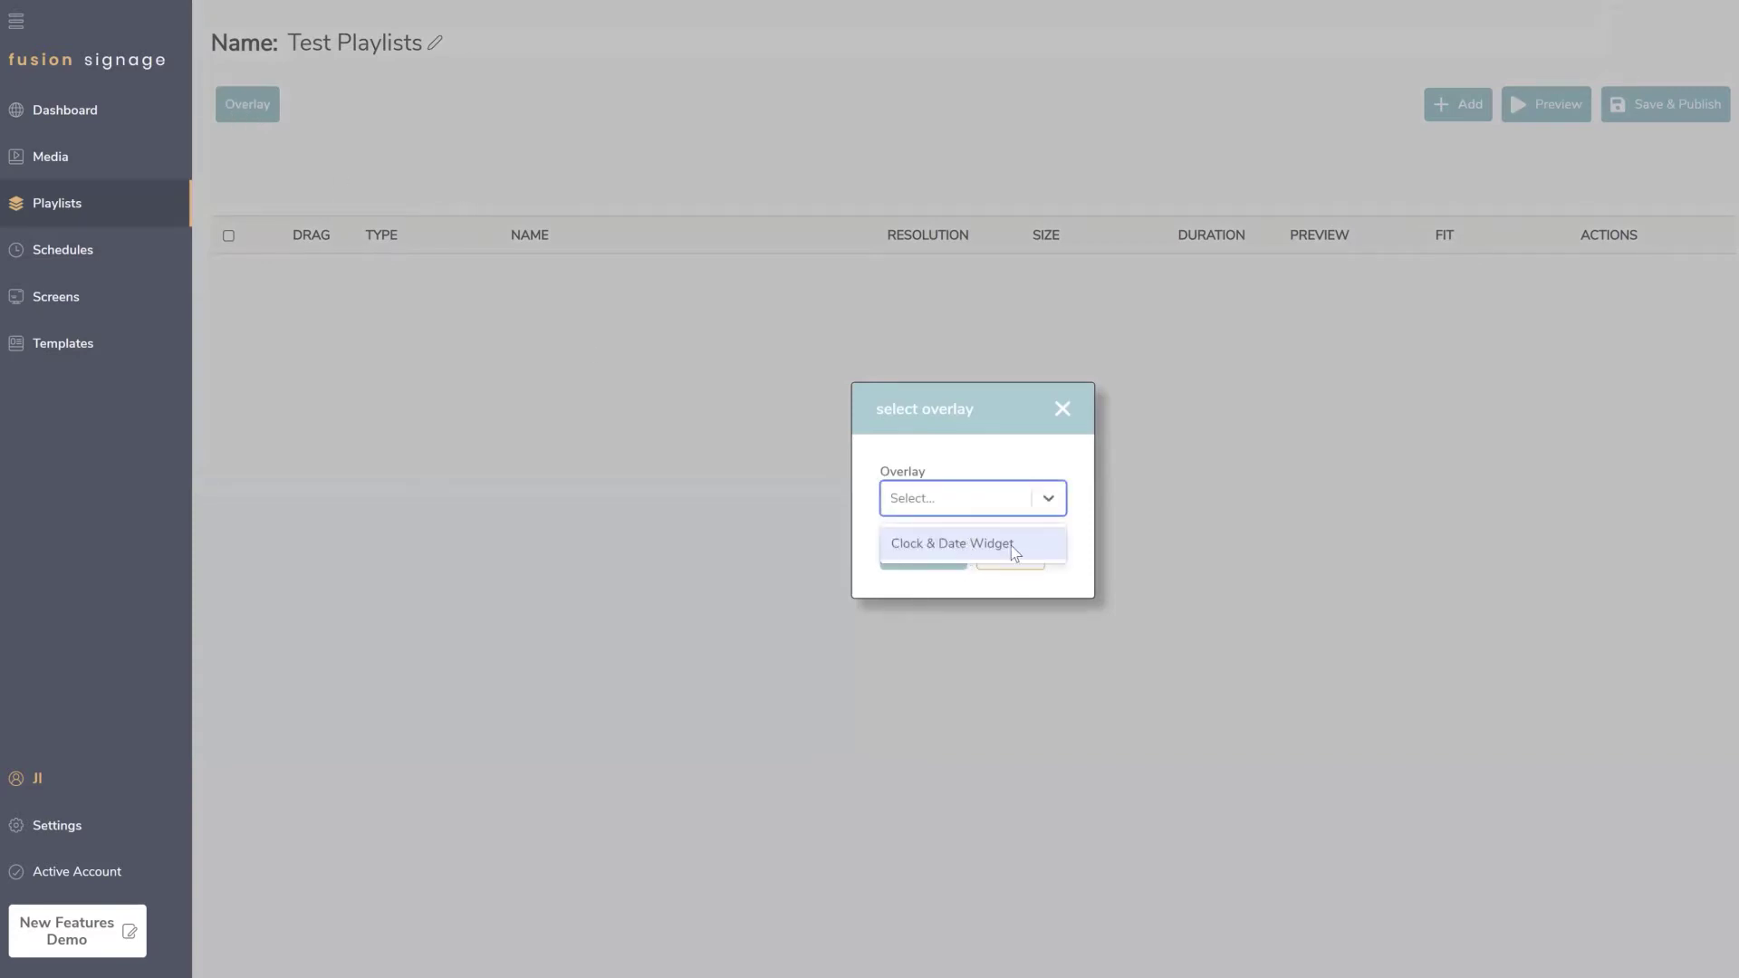
click(956, 552)
click(931, 562)
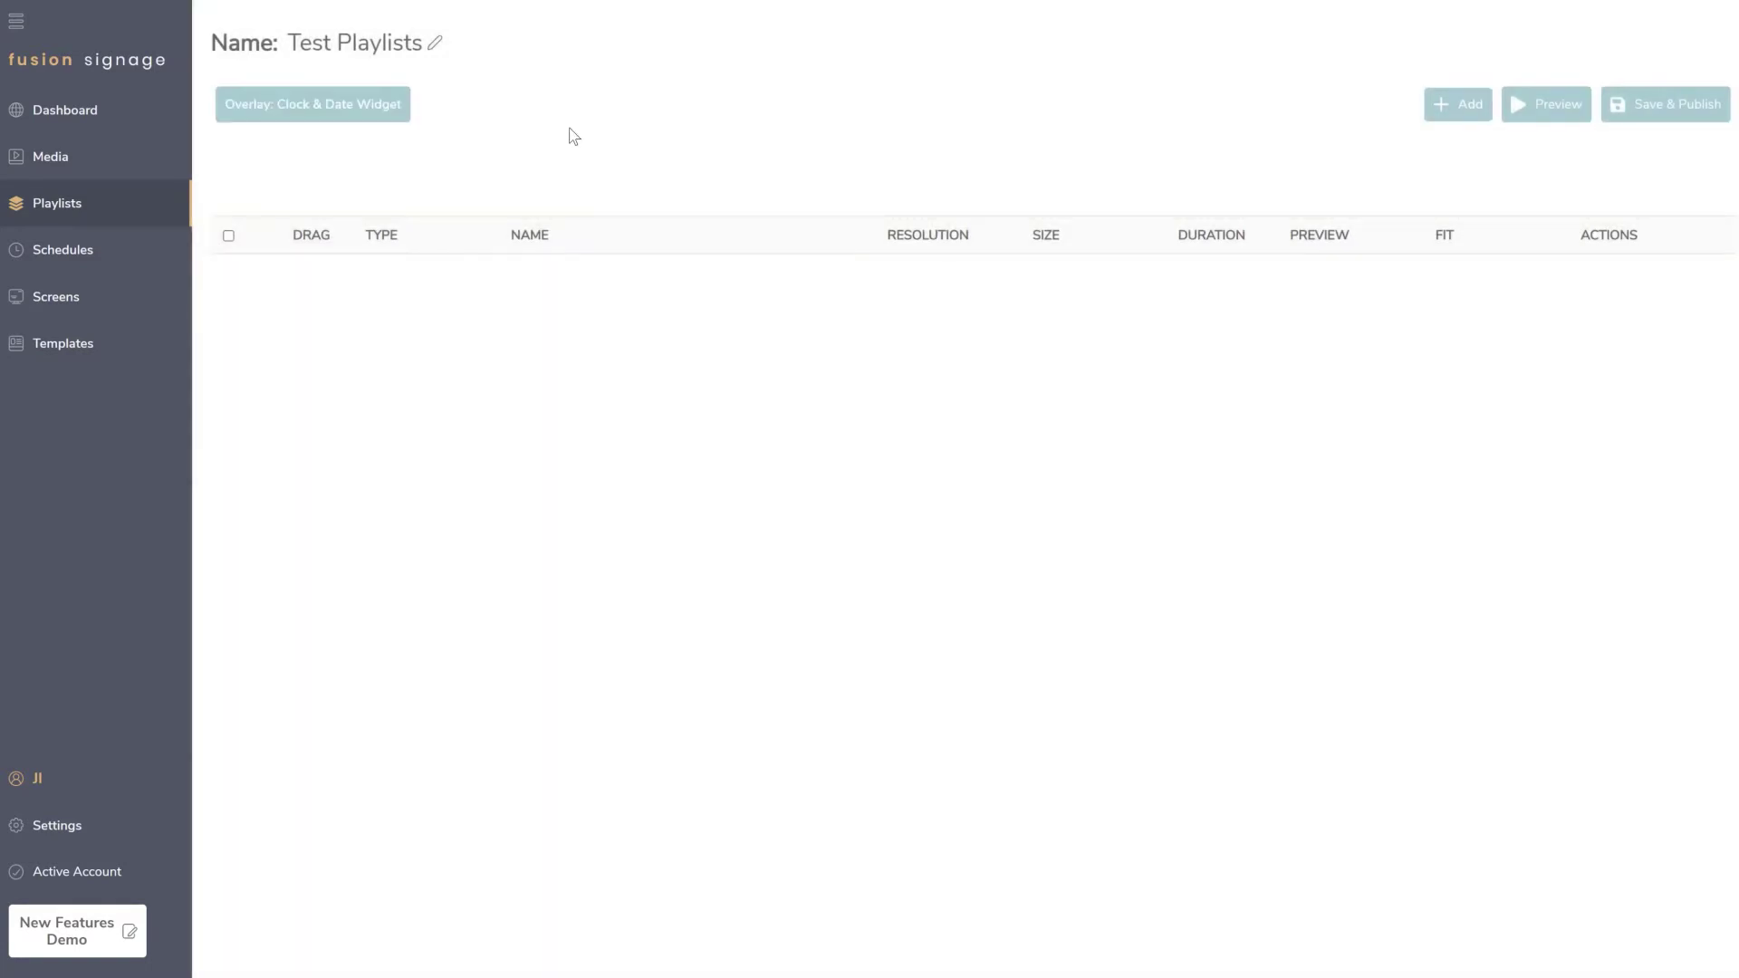
Step: Add Example Content 9, 11, 10, 8, 7, 5 and 6 from the media library
click(1460, 105)
click(1444, 167)
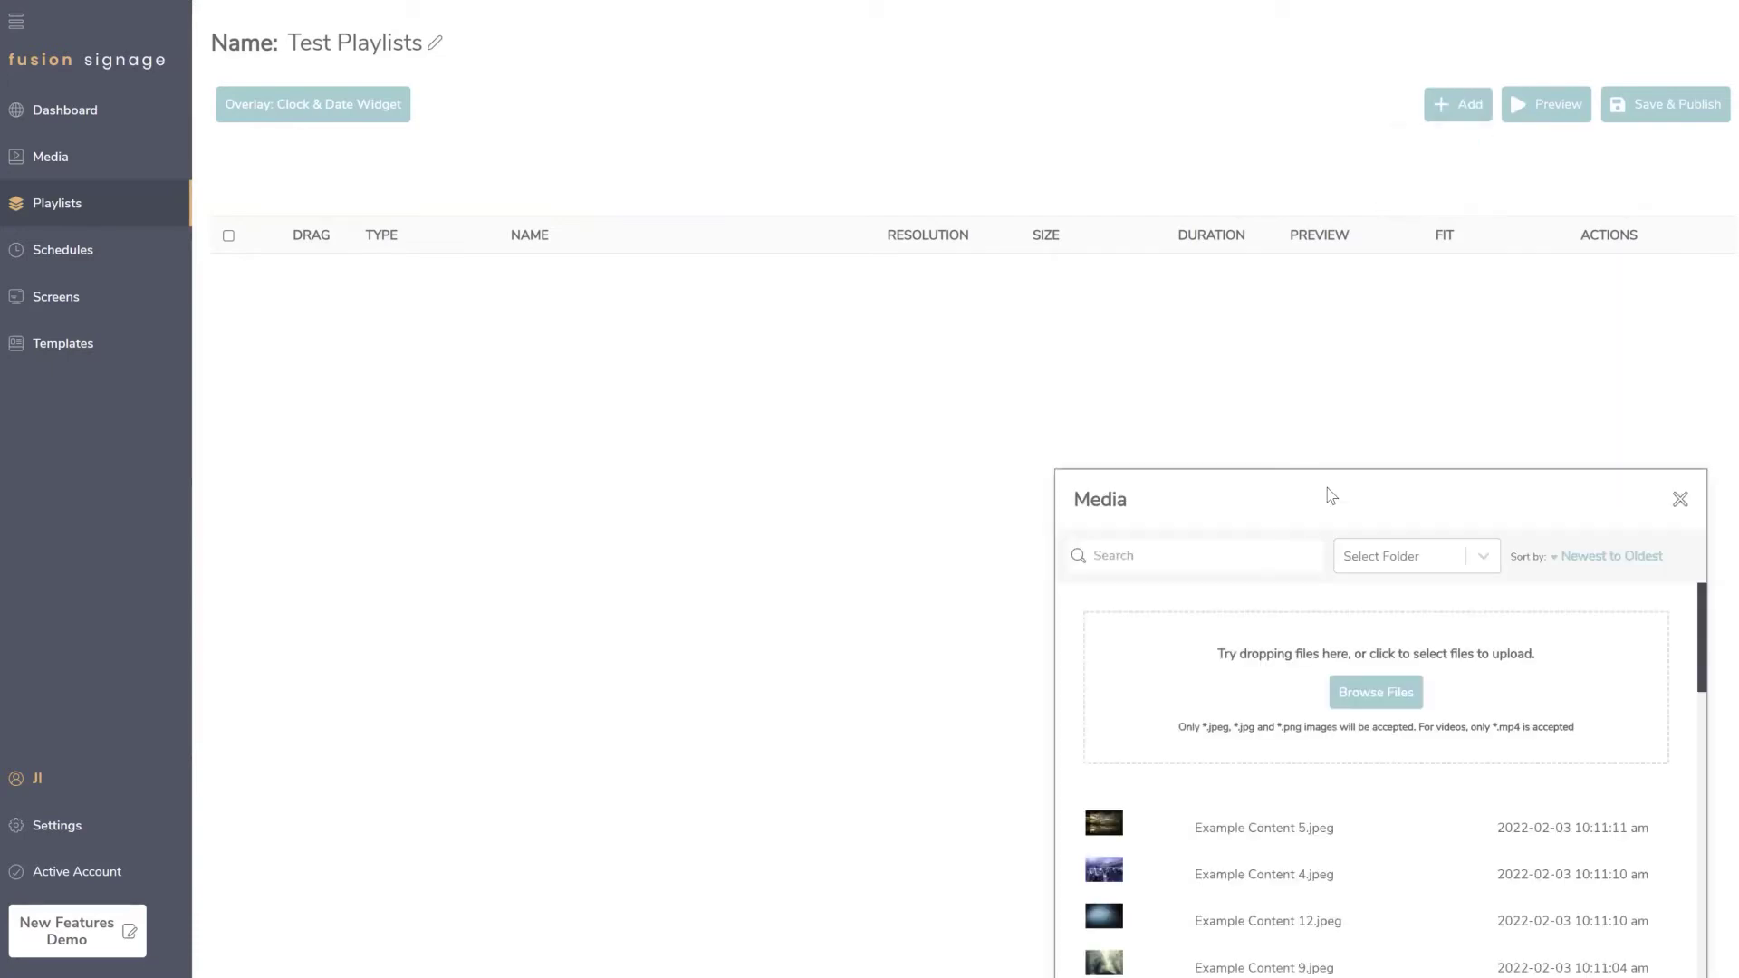
scroll(1281, 656, down, 3)
click(1280, 656)
click(1310, 710)
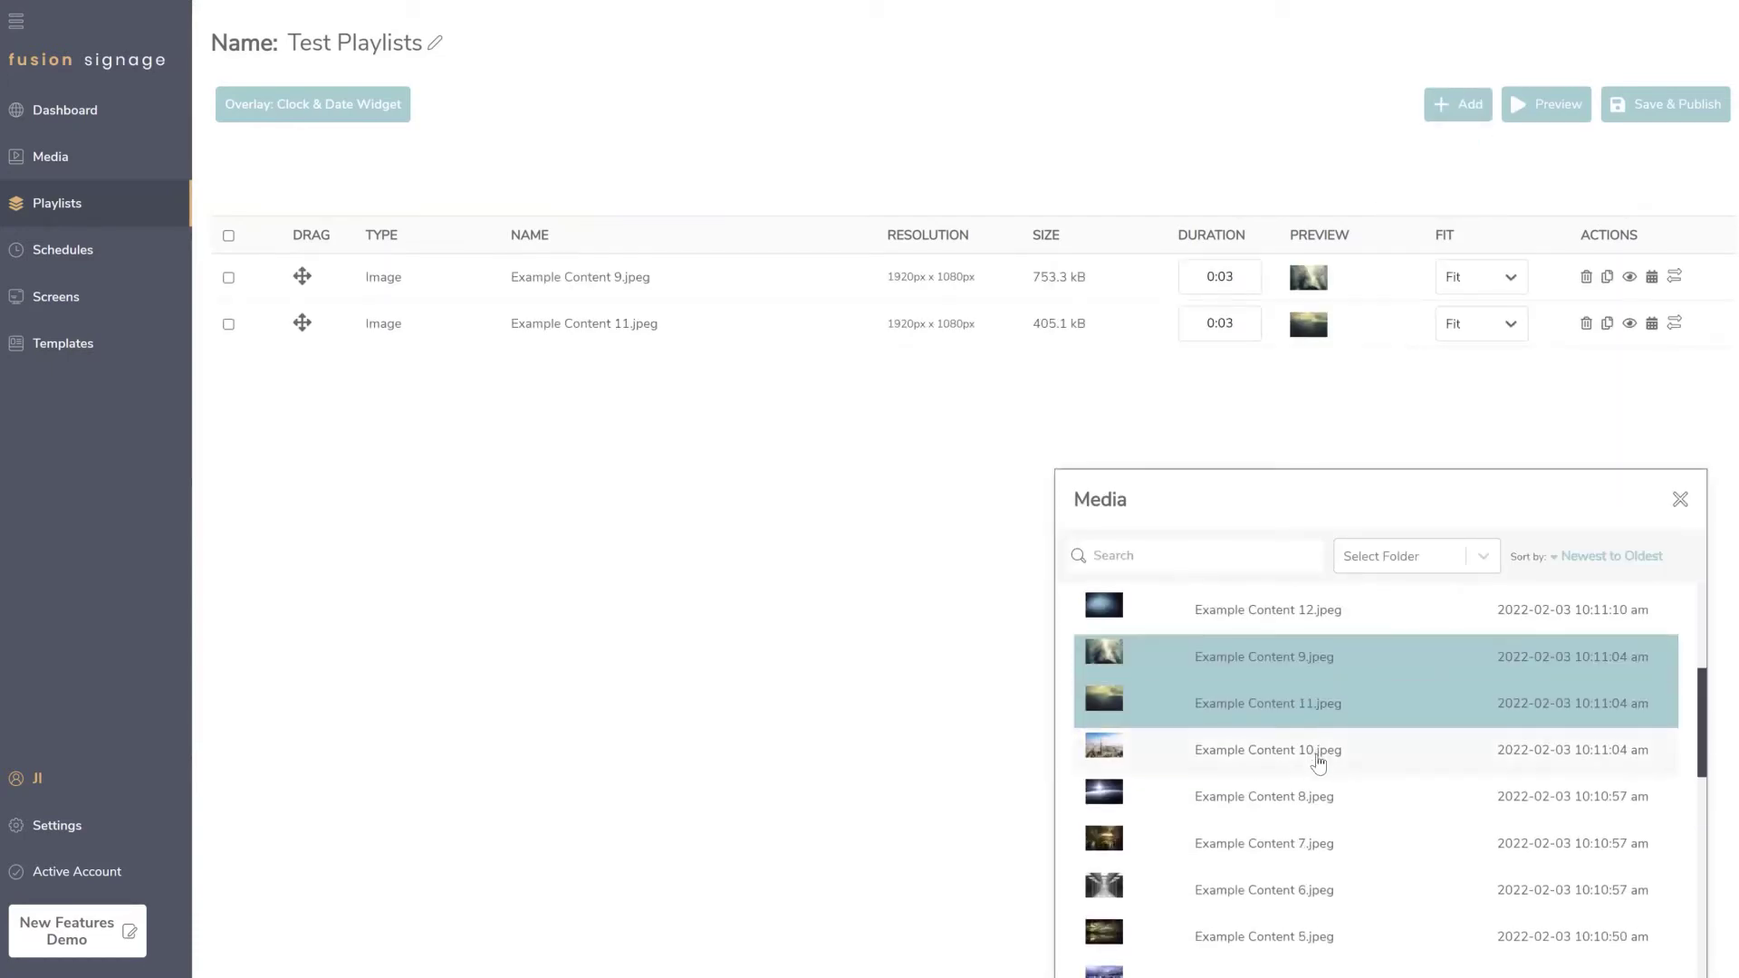
click(1320, 756)
click(1327, 800)
click(1330, 846)
click(1329, 936)
click(1332, 896)
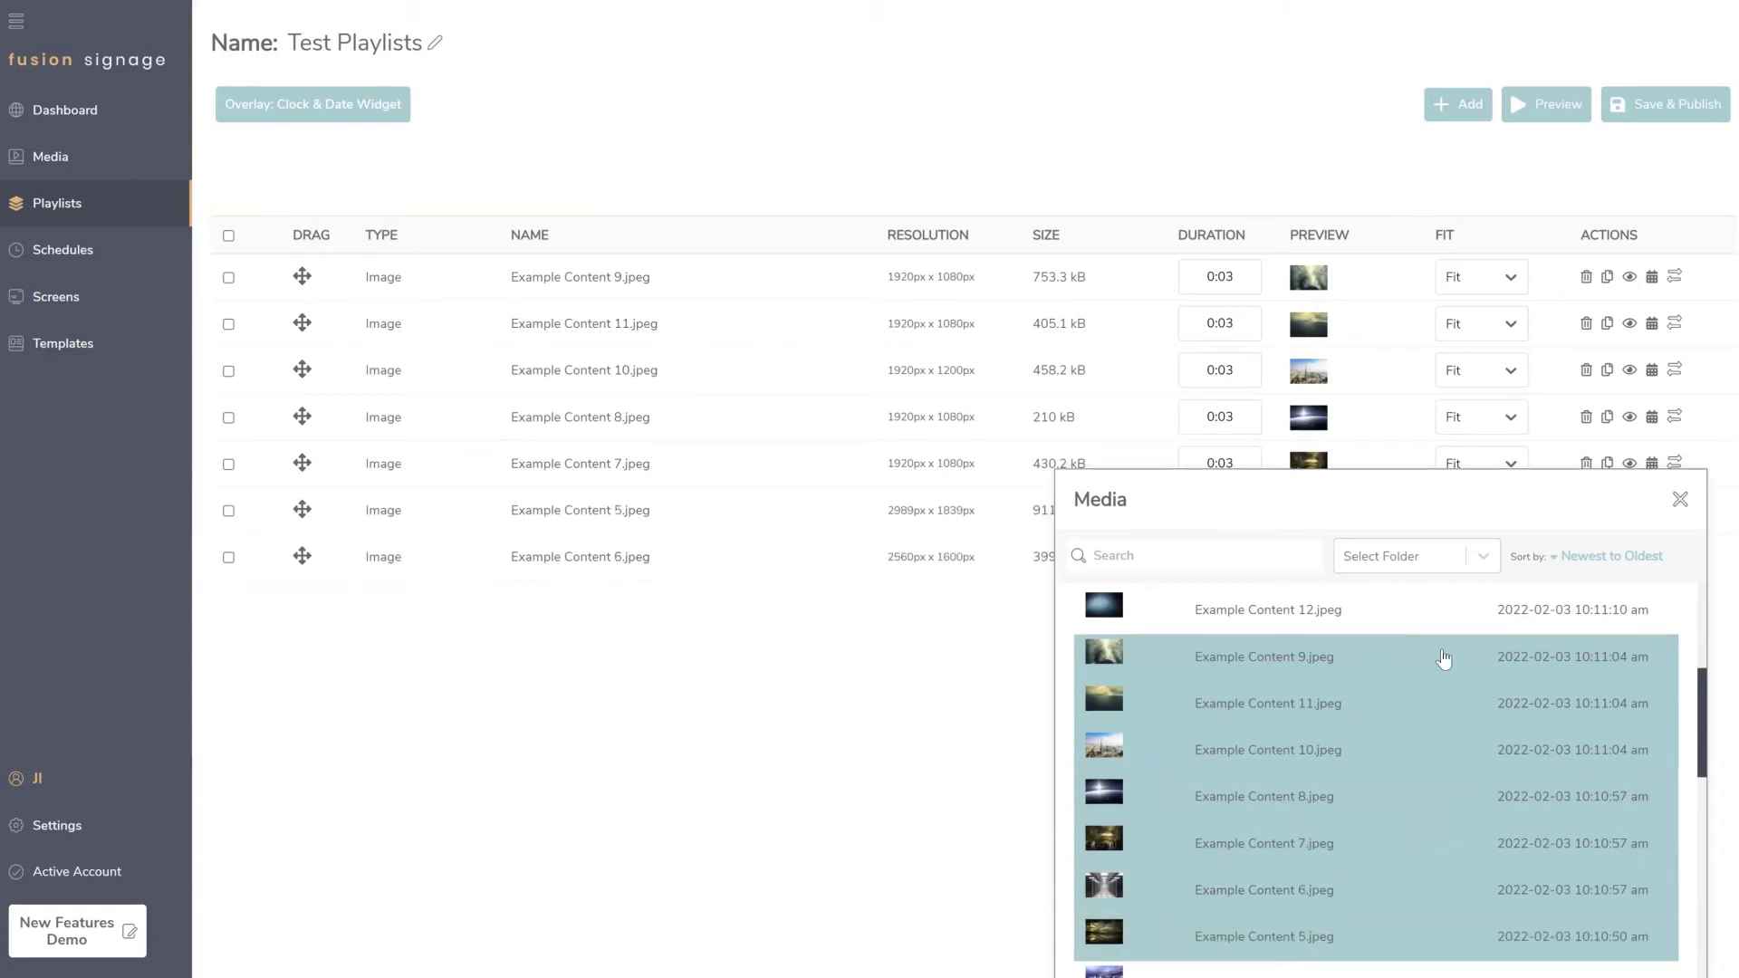
Step: Also add Example Content 5, 4 and 12, then close the media library
scroll(1188, 625, up, 3)
click(1318, 829)
click(1326, 890)
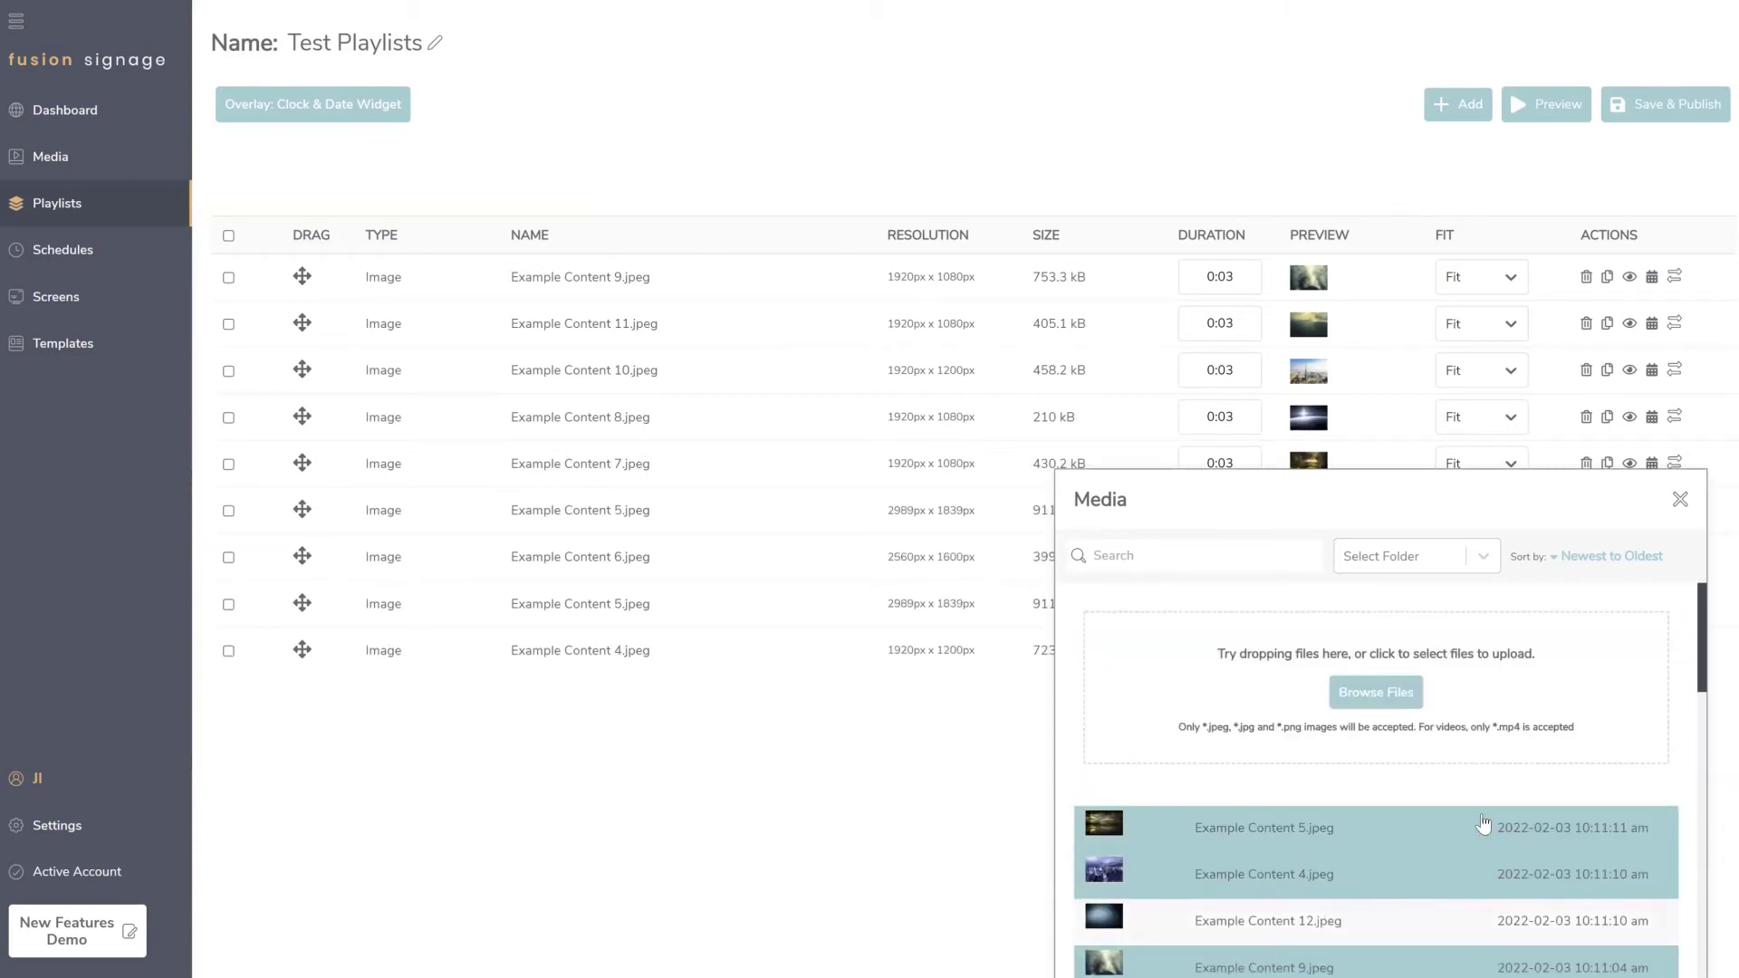
click(1331, 920)
click(1680, 499)
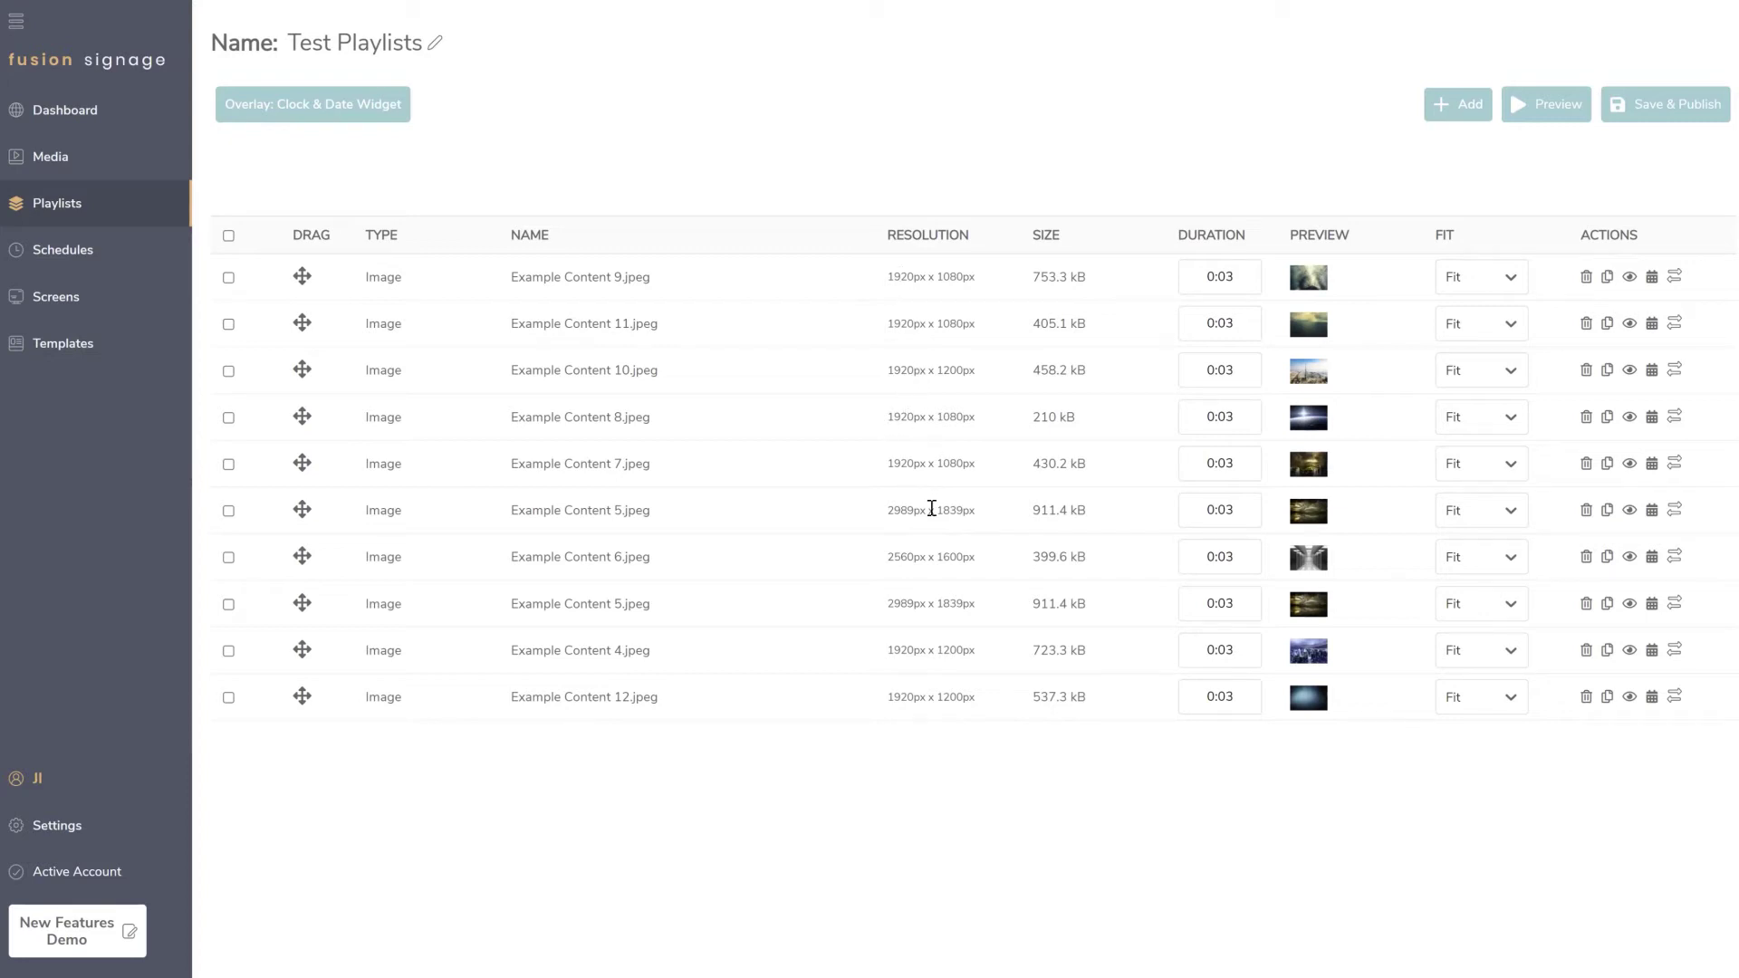
drag(981, 512, 884, 513)
click(897, 546)
drag(886, 510, 979, 524)
click(937, 538)
click(1232, 275)
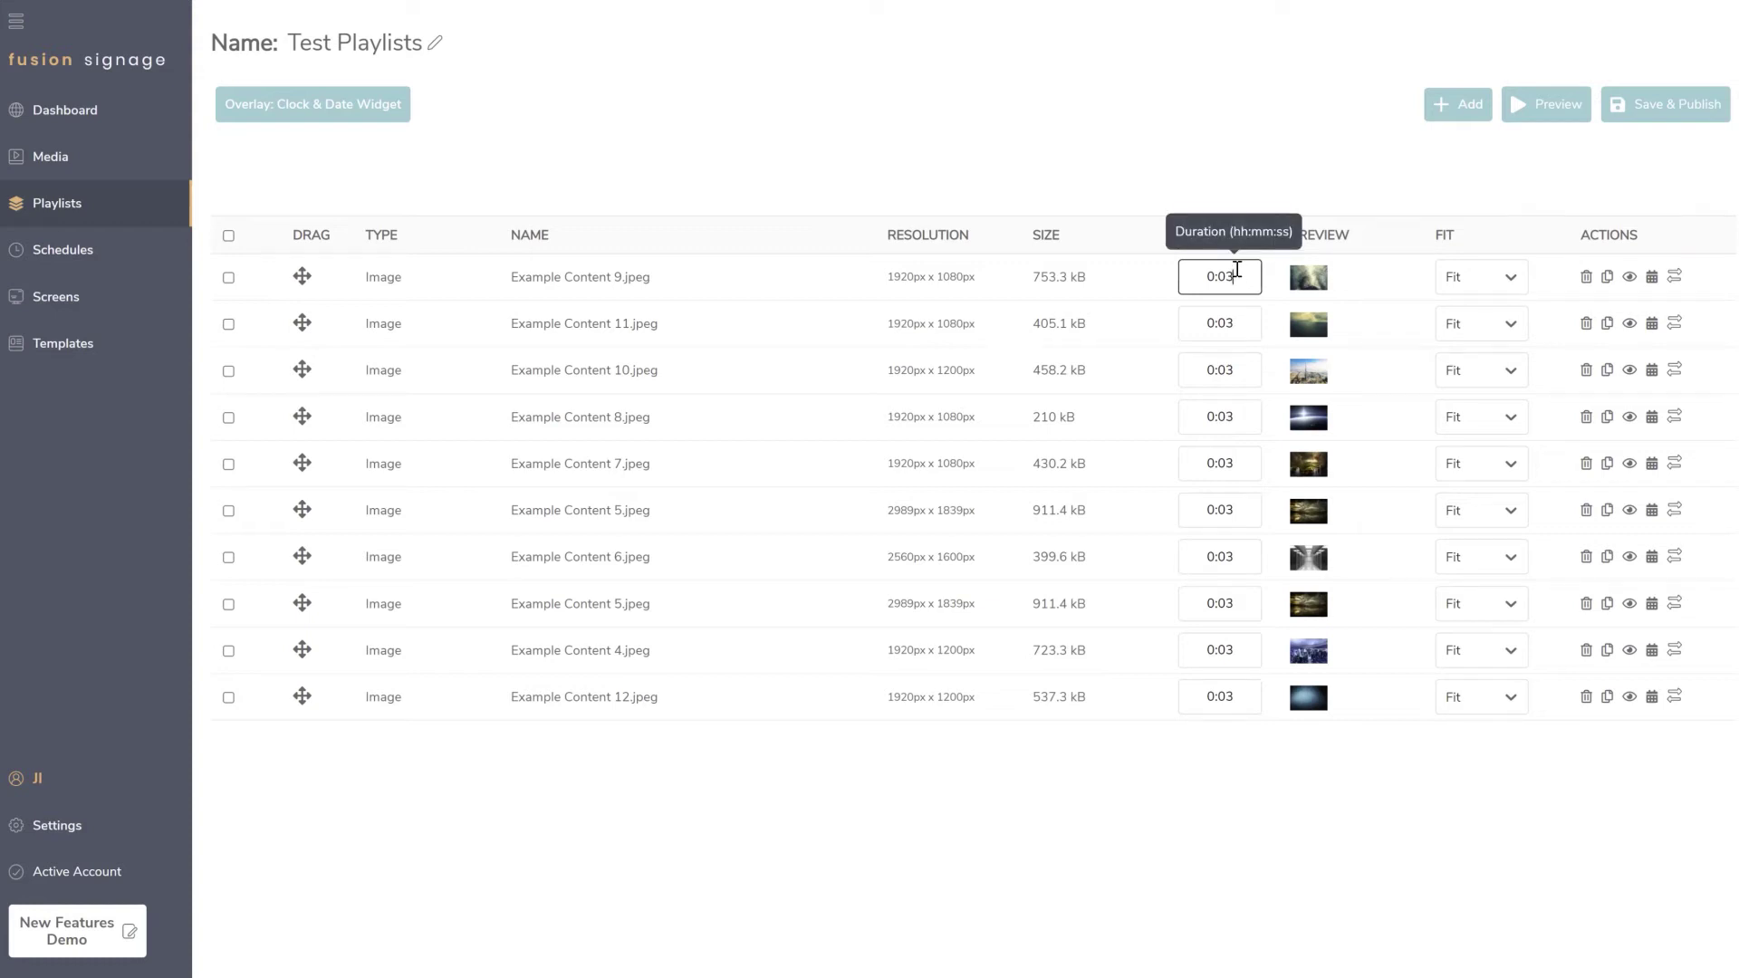
Step: Bulk-set Example Content 9, 11, 10 and 8 to a 0:15 duration, leaving Fit unchanged
click(229, 279)
click(228, 370)
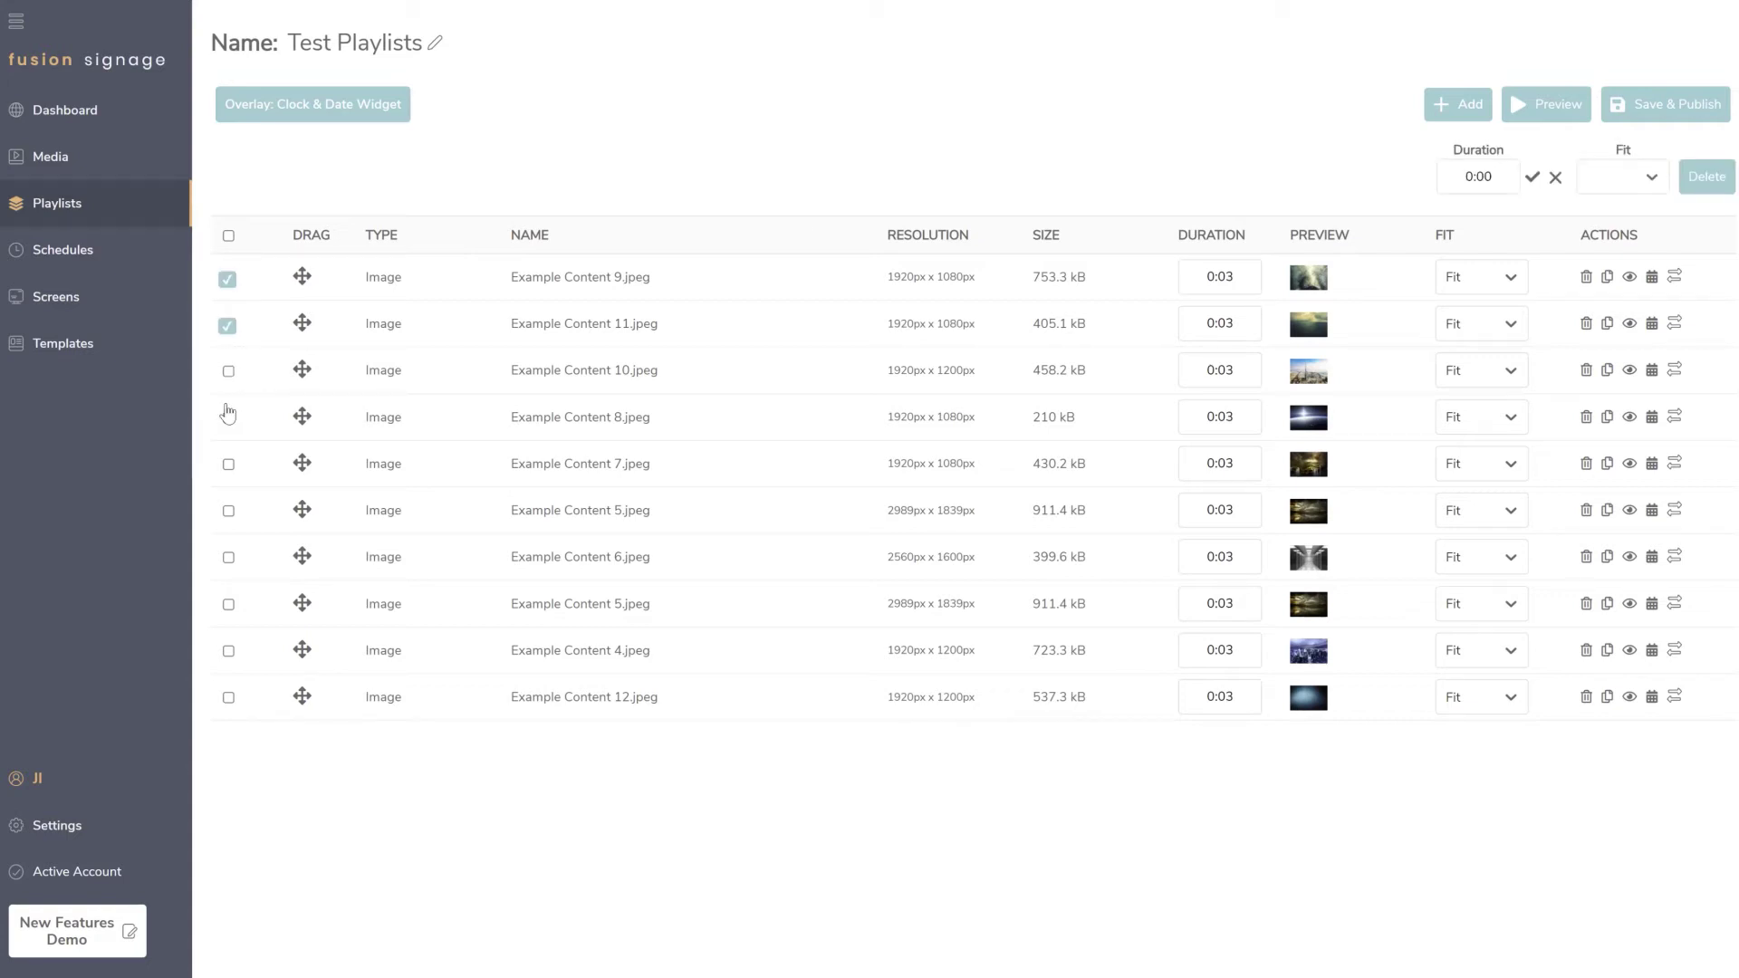
click(228, 418)
drag(1479, 174, 1500, 175)
text(15)
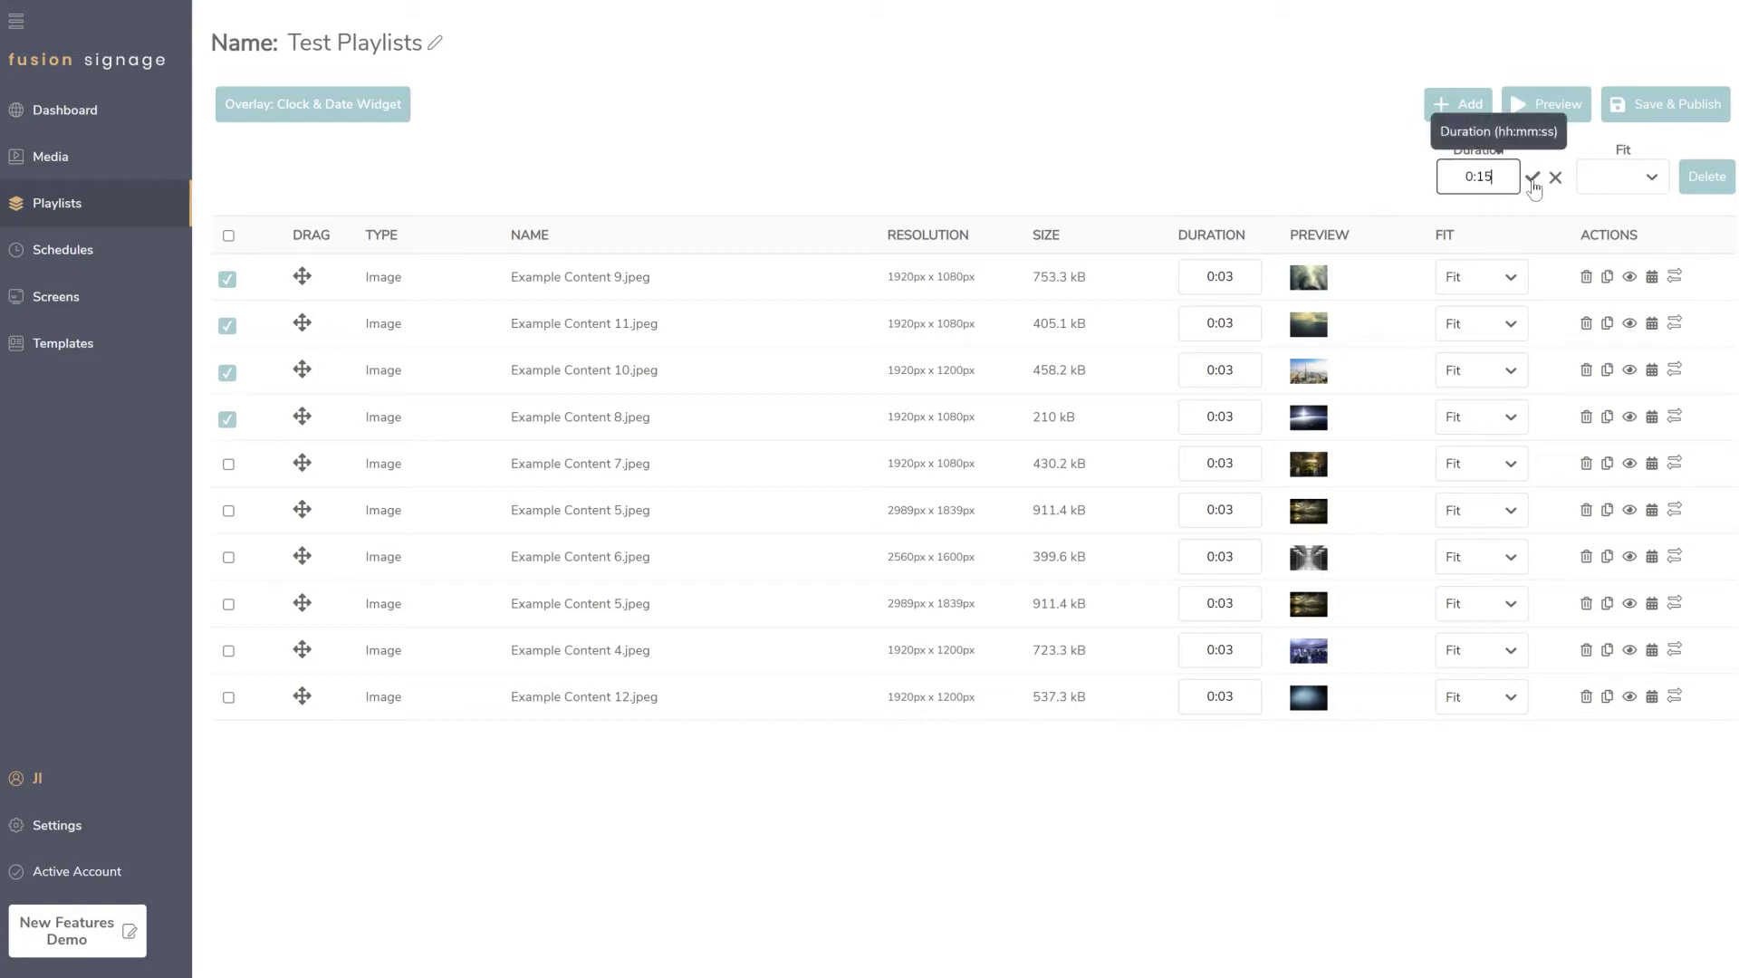
click(1533, 179)
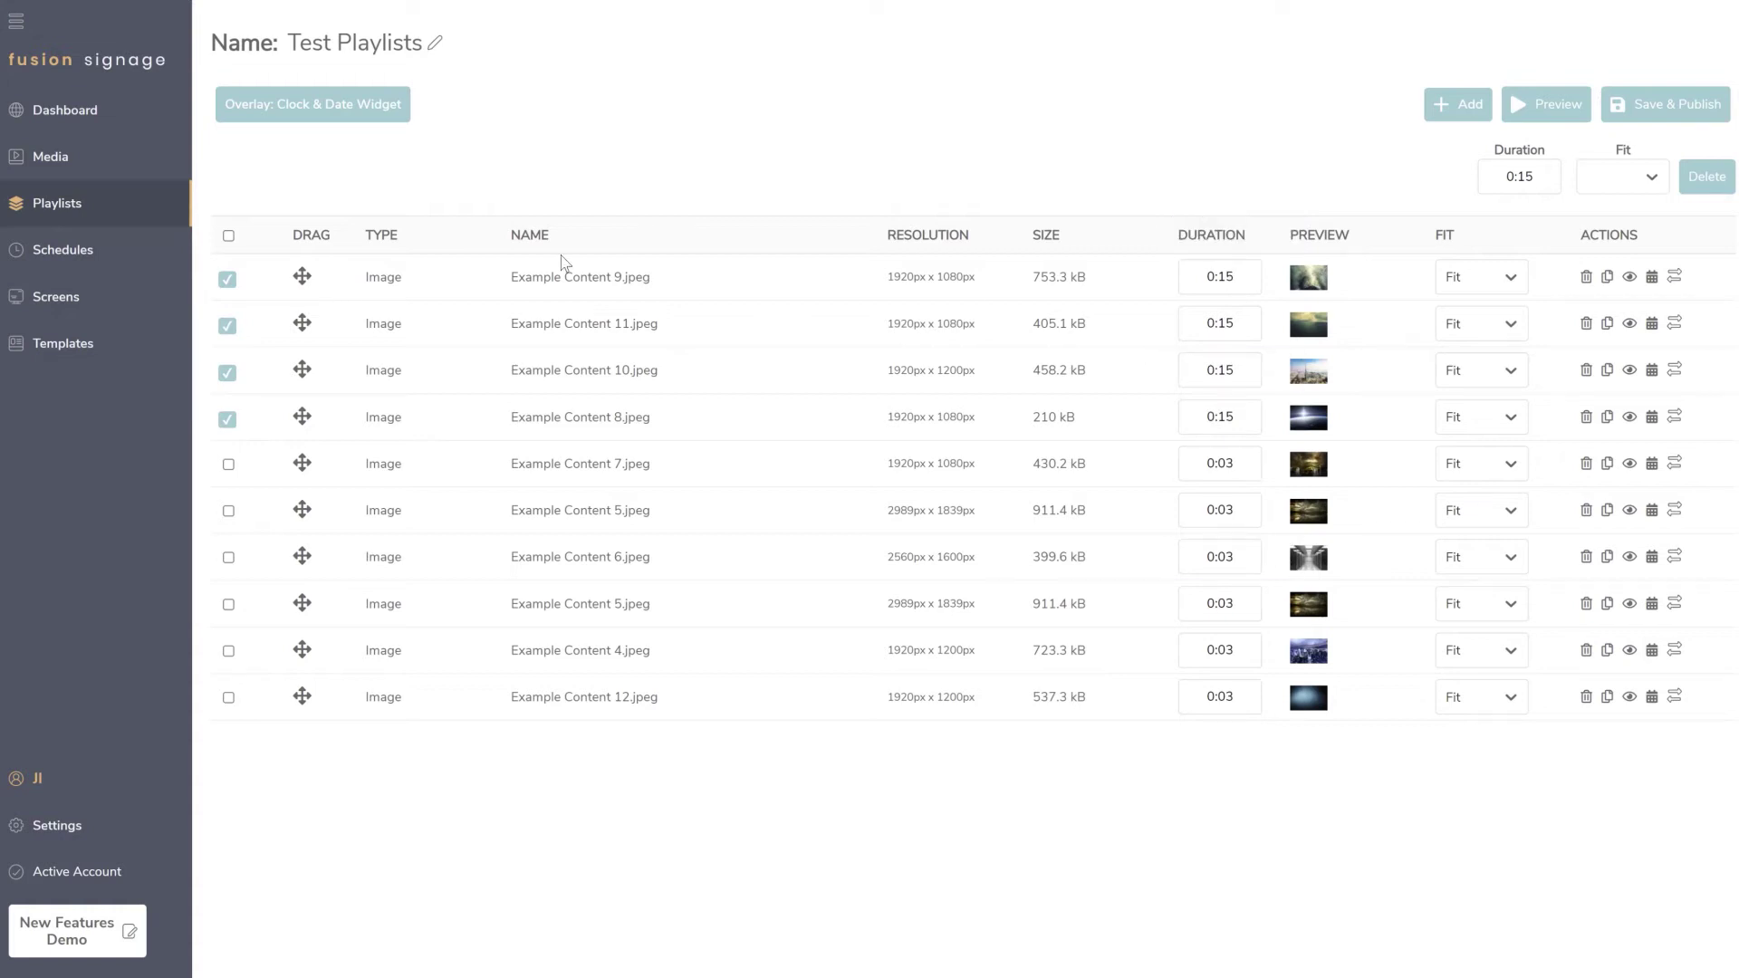
click(1625, 179)
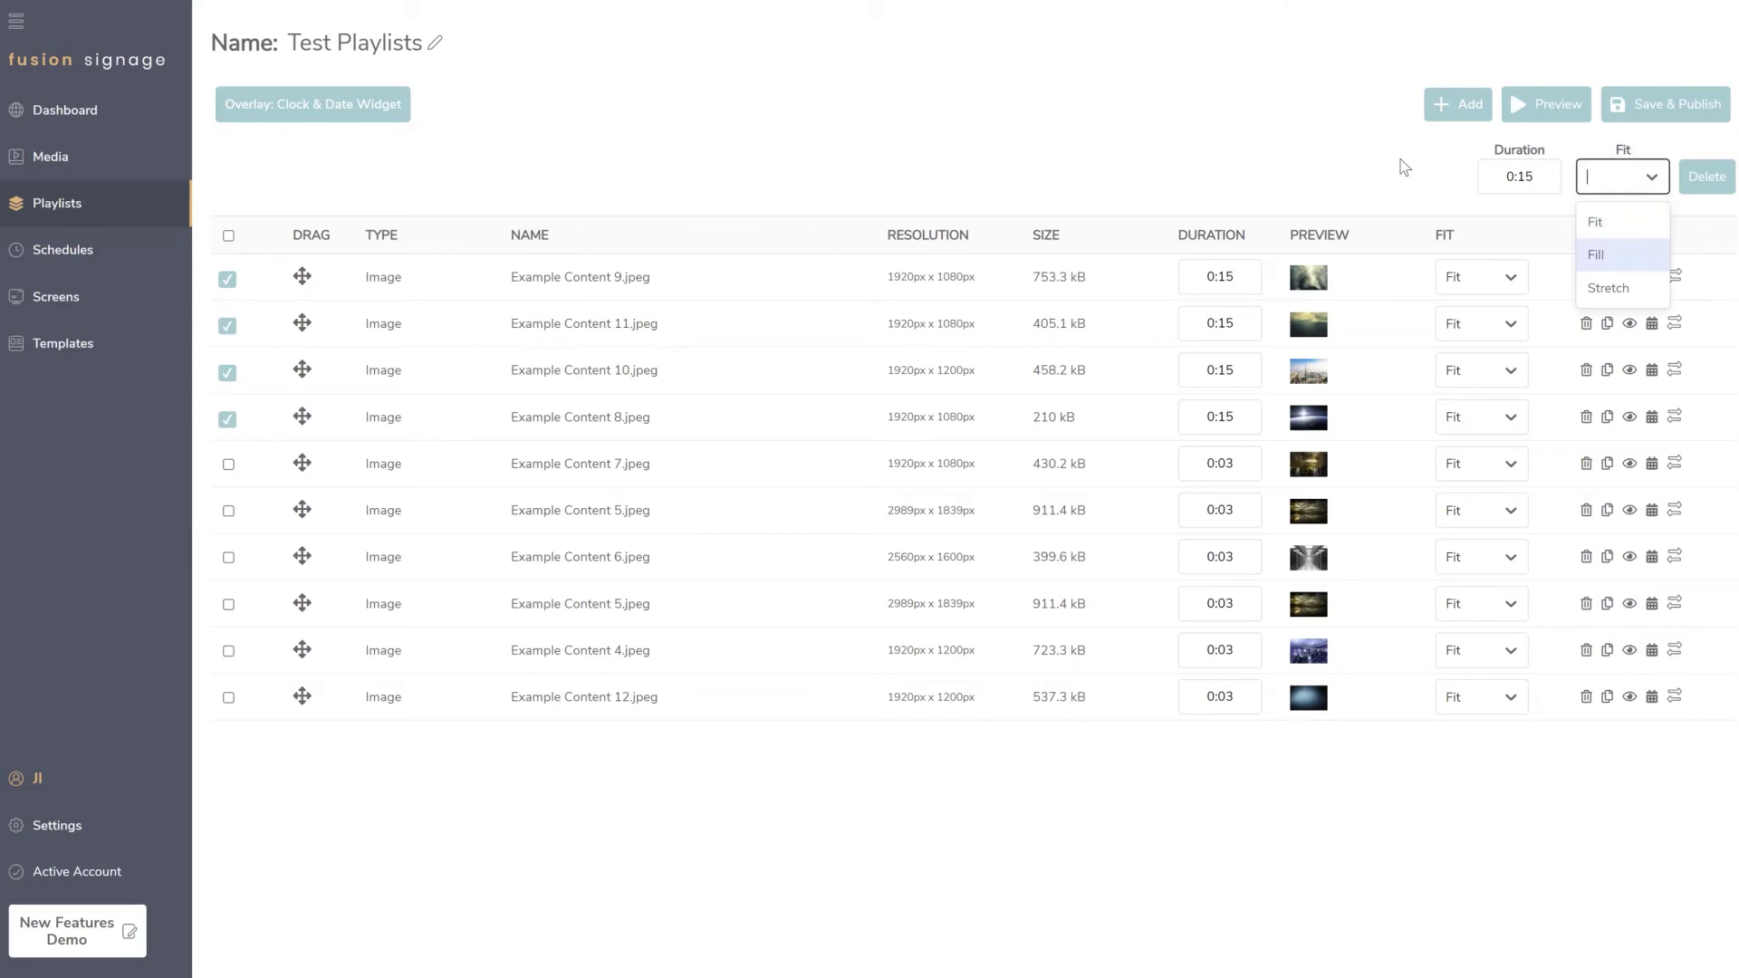
click(1537, 149)
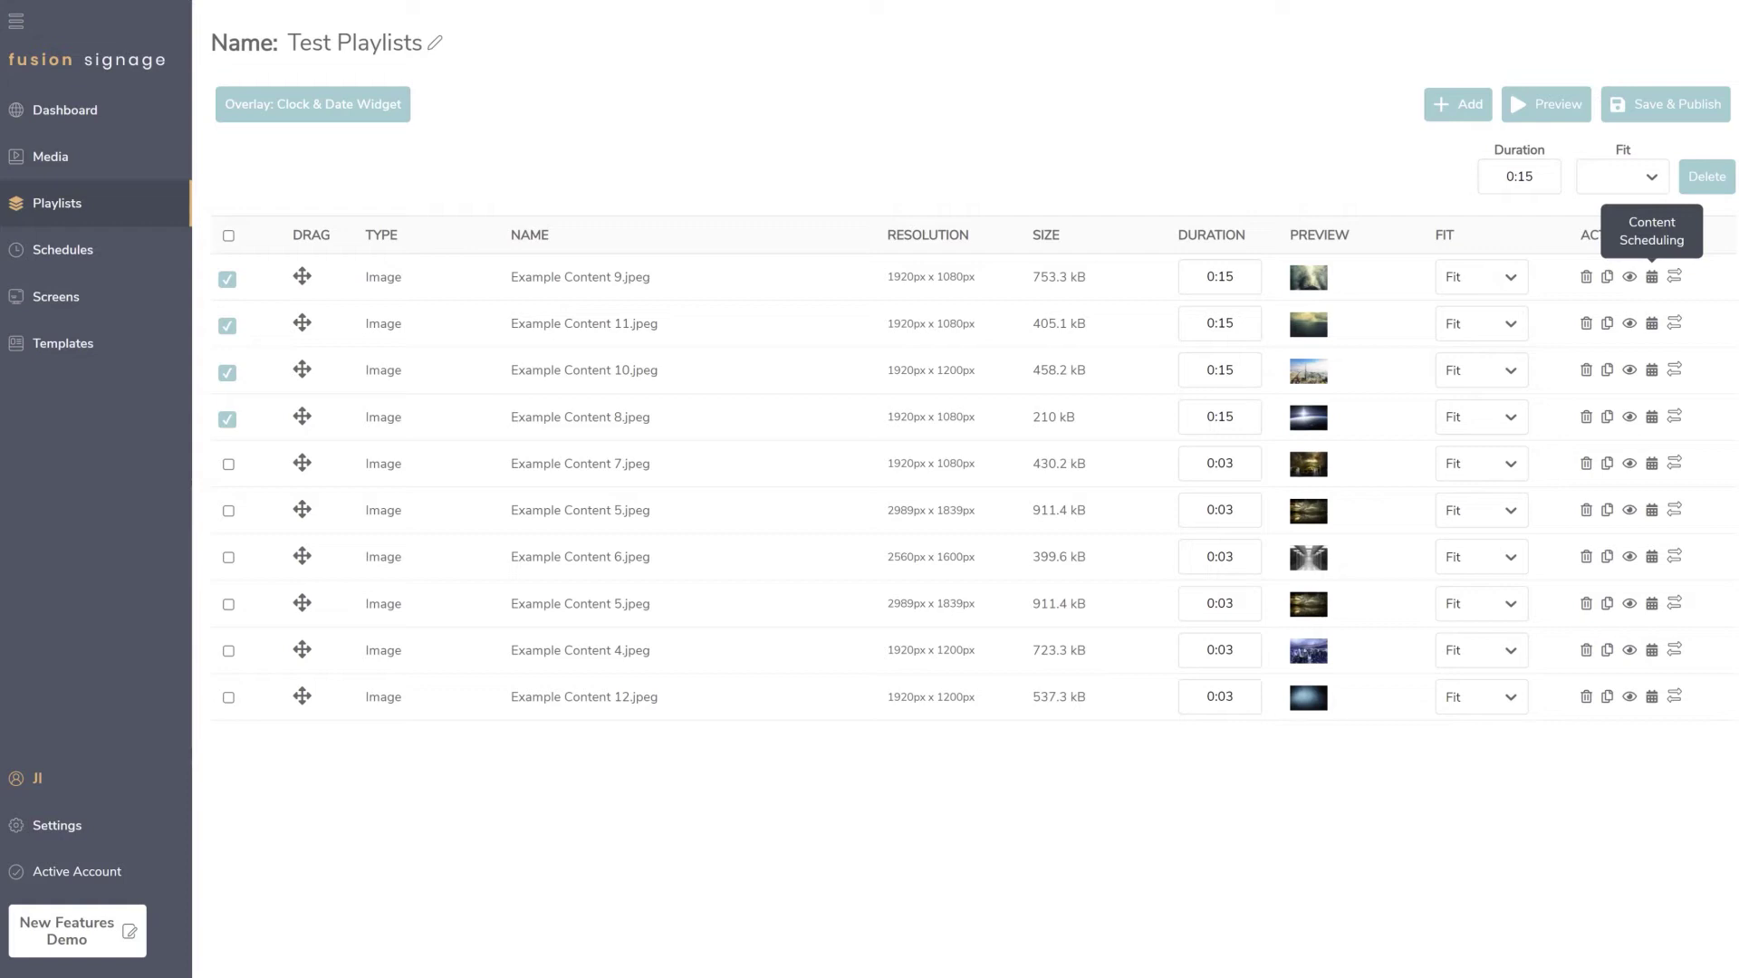
Step: Create a Monday-only schedule and apply it to the four ticked images
click(1652, 277)
click(956, 522)
click(786, 432)
click(899, 432)
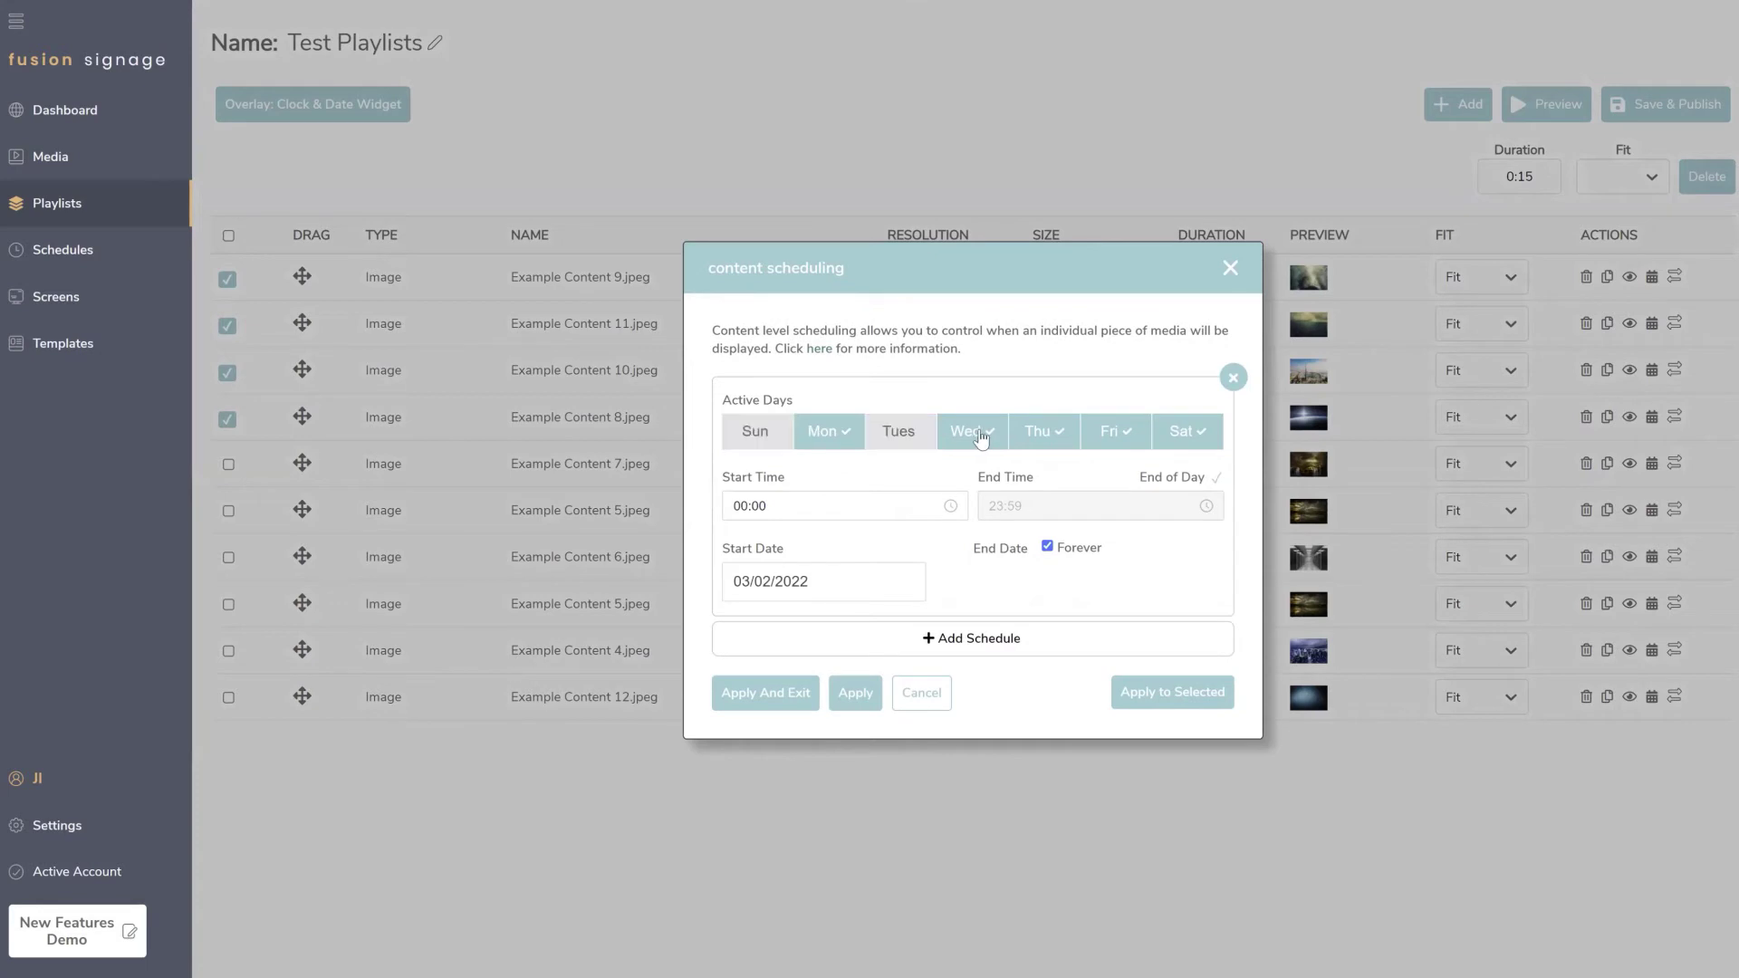
click(981, 433)
click(1043, 432)
click(1114, 432)
click(1186, 432)
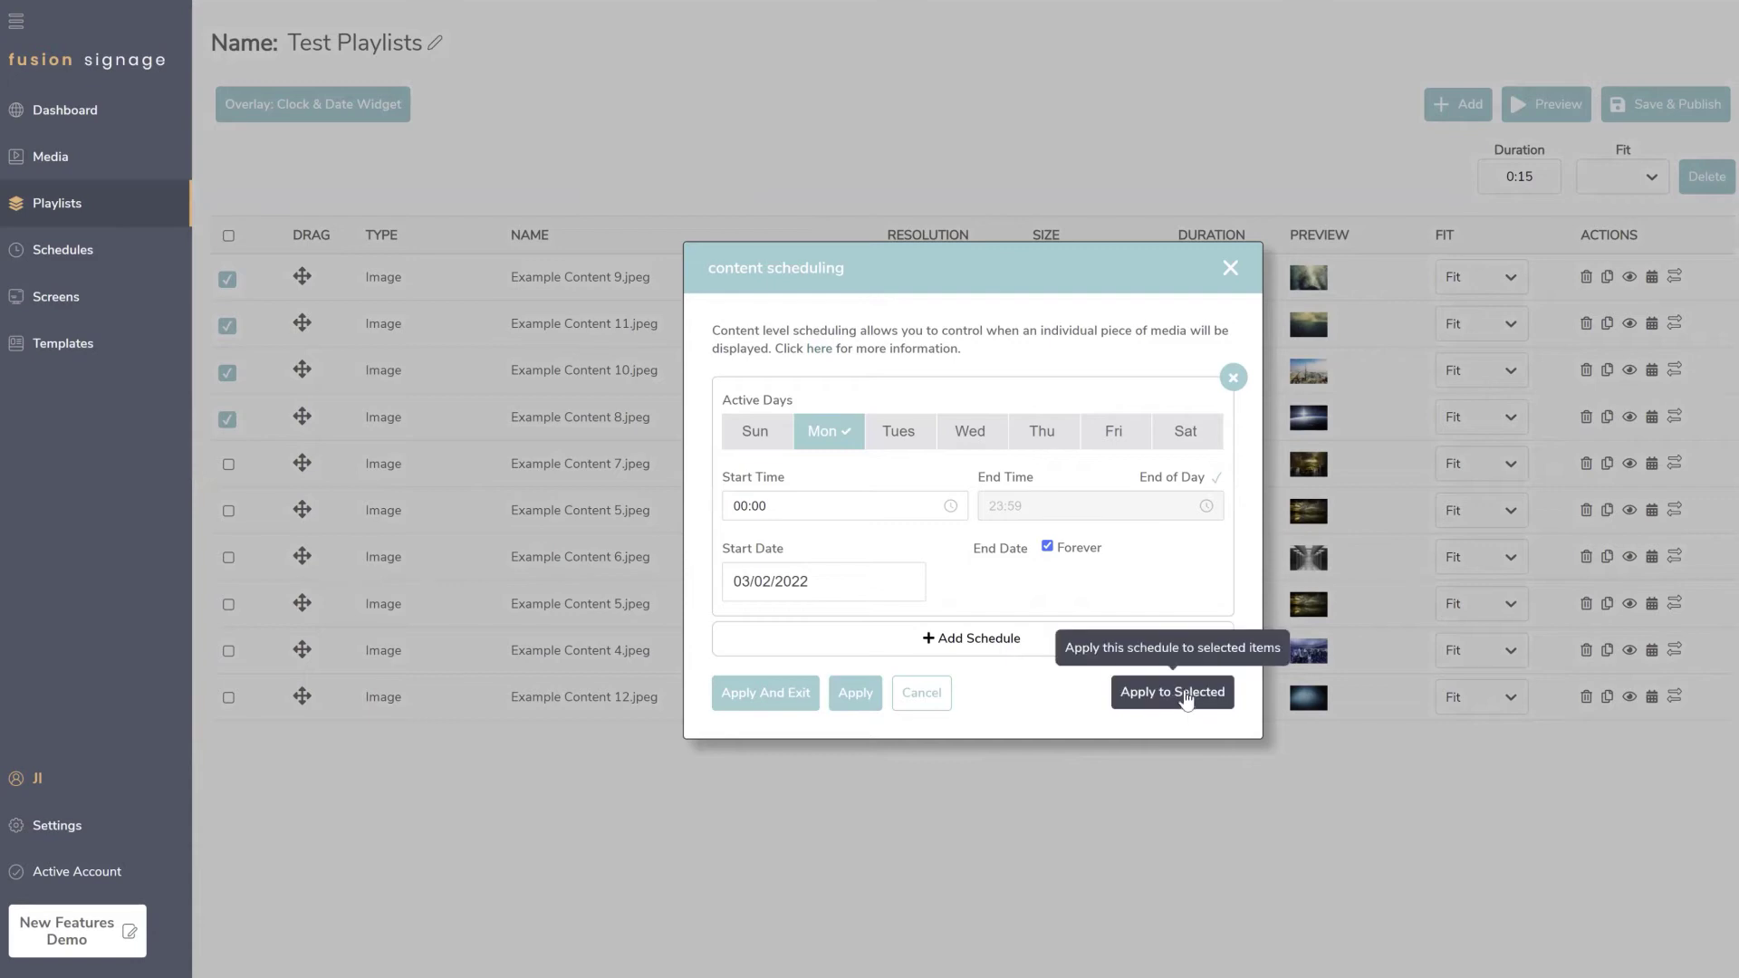
click(765, 693)
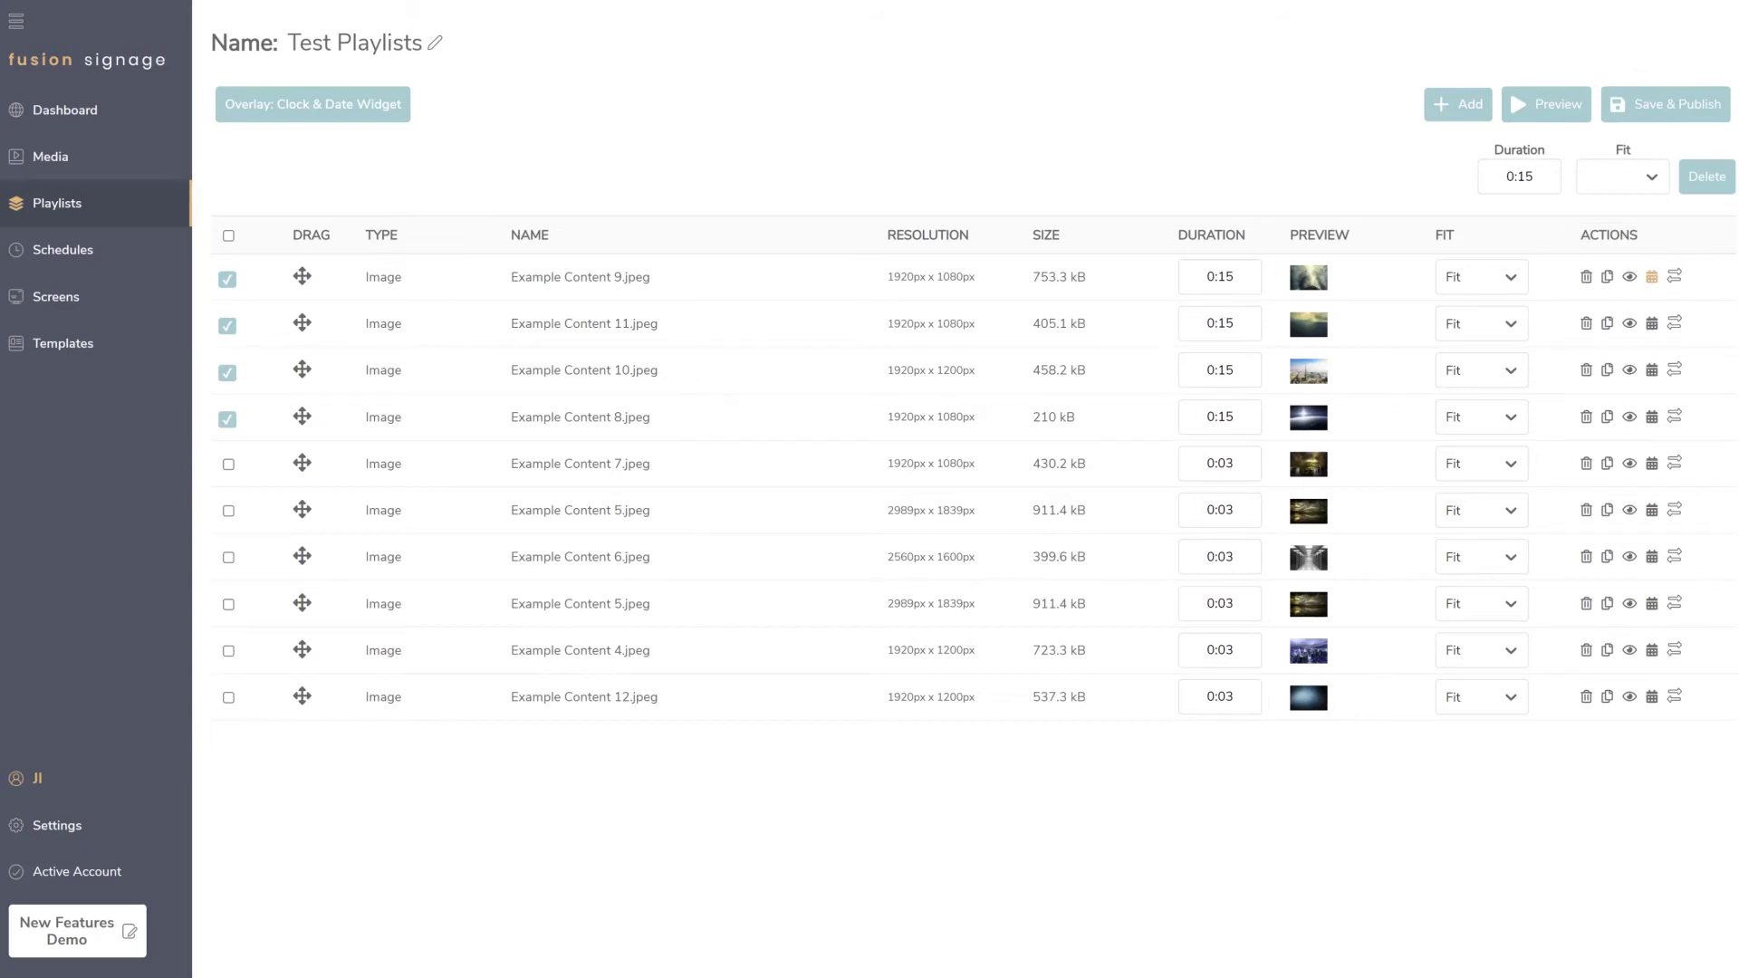
click(1651, 276)
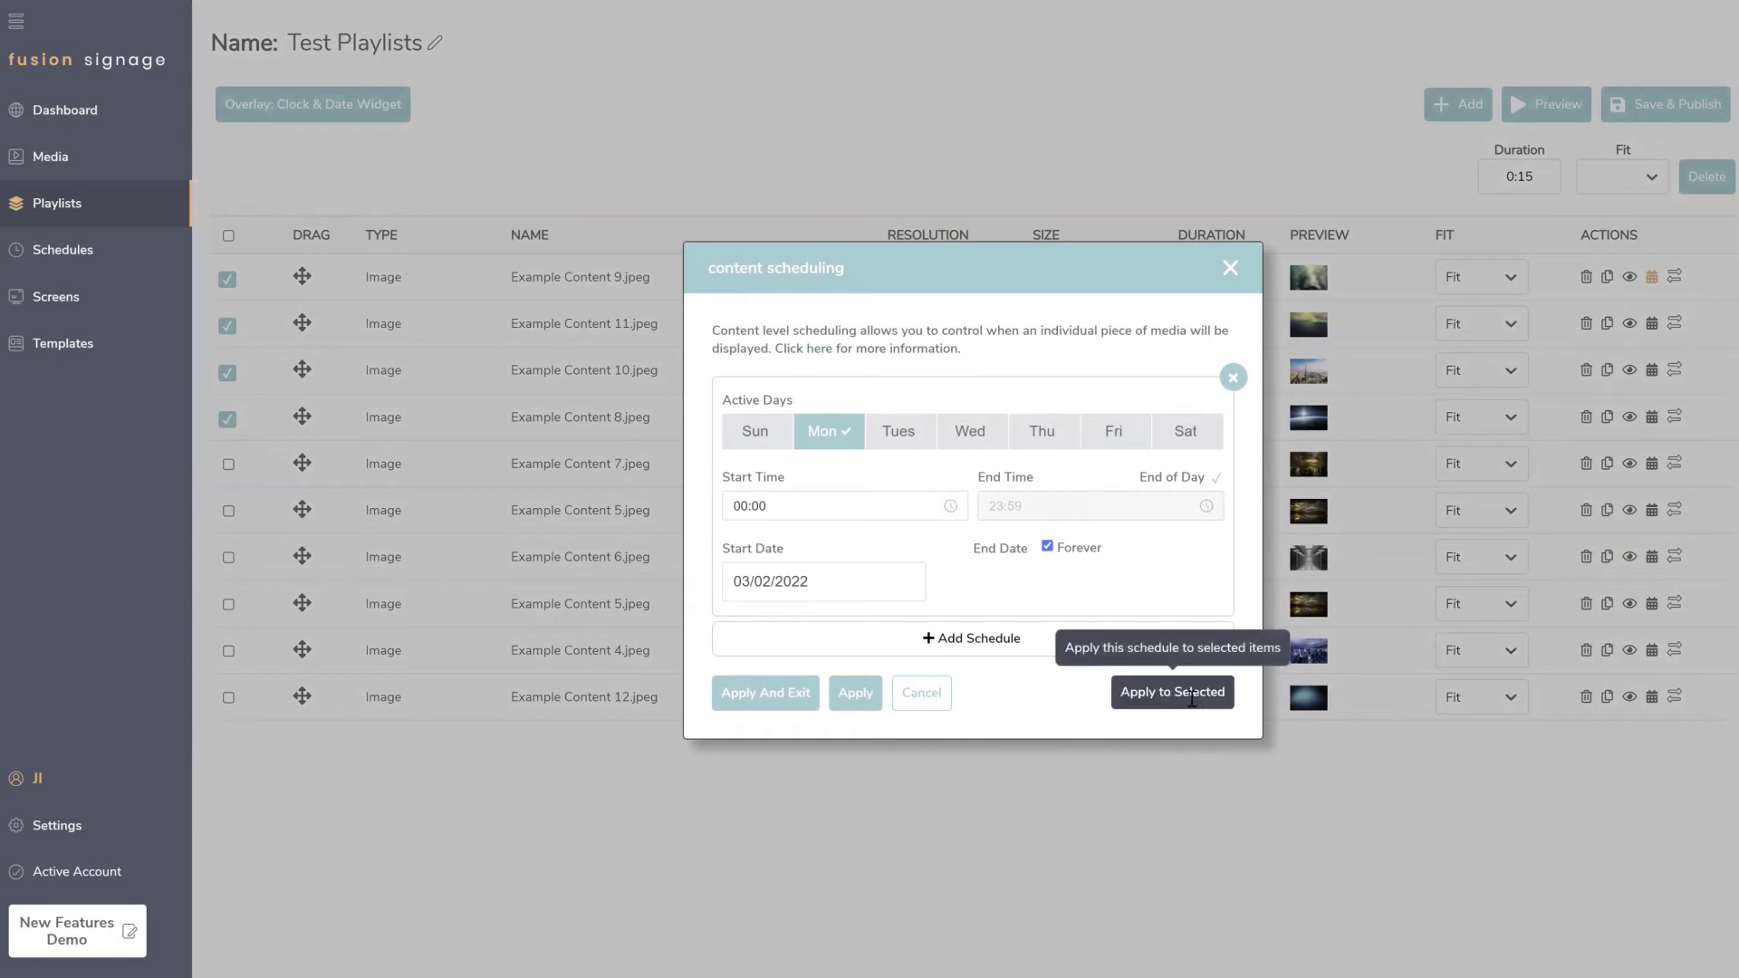
click(1177, 694)
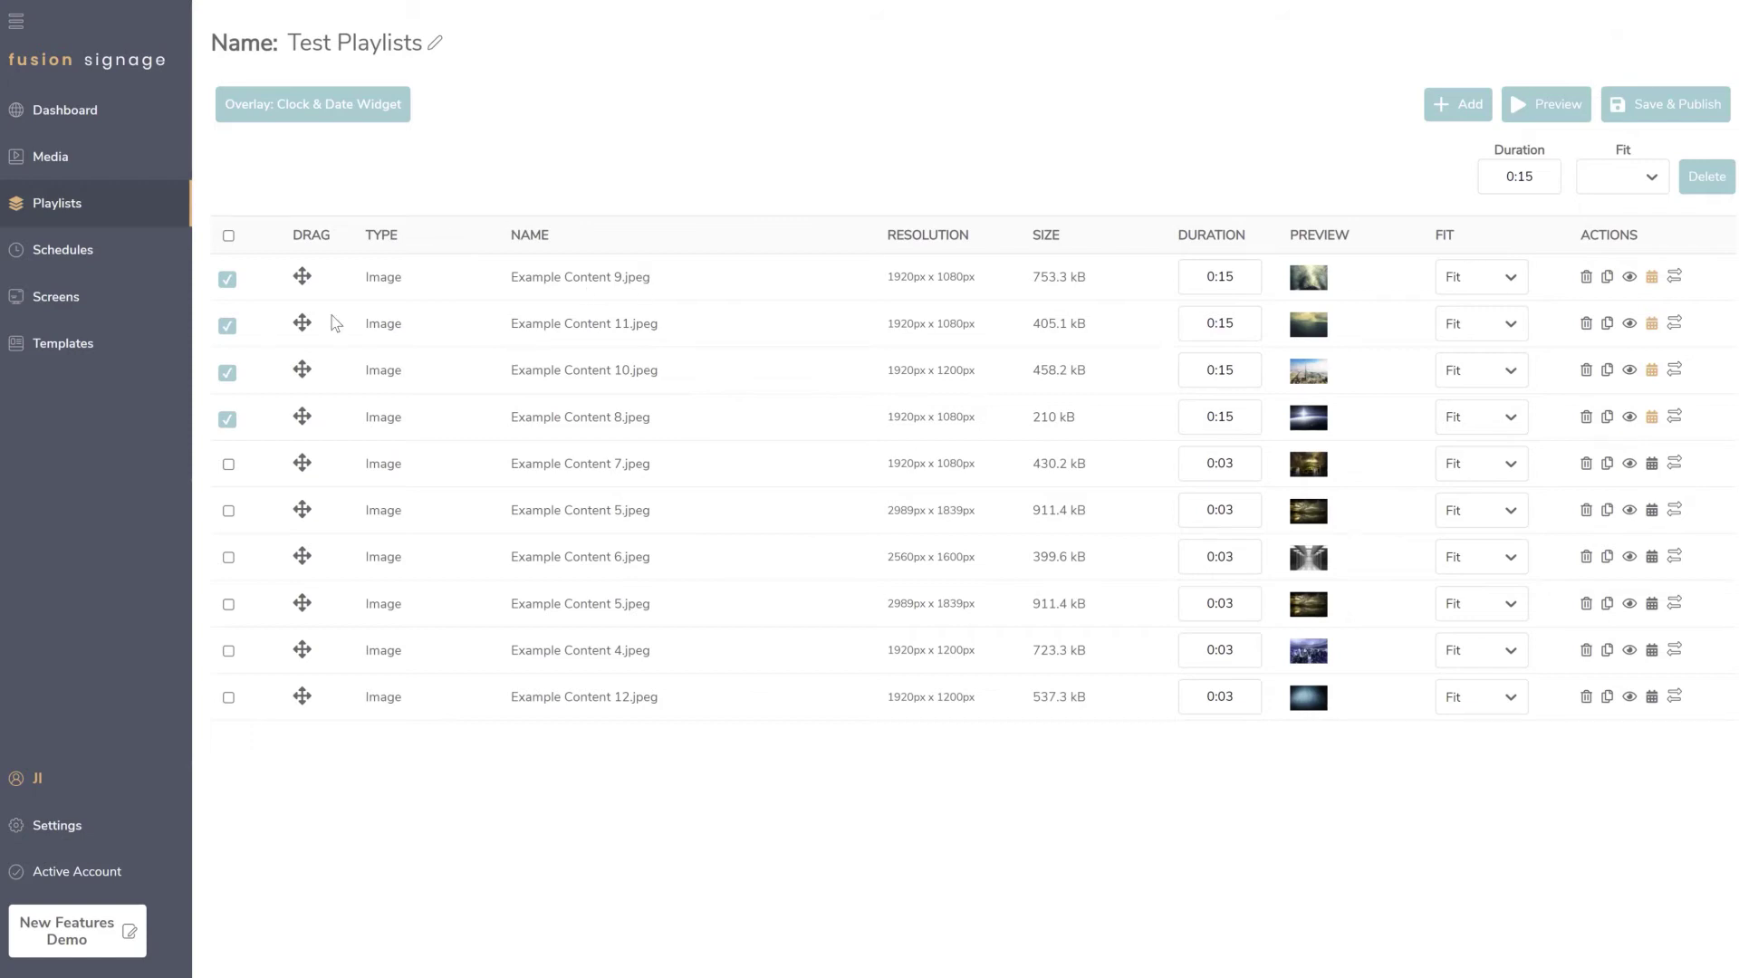
Step: Untick the four selected playlist rows
click(228, 279)
click(227, 325)
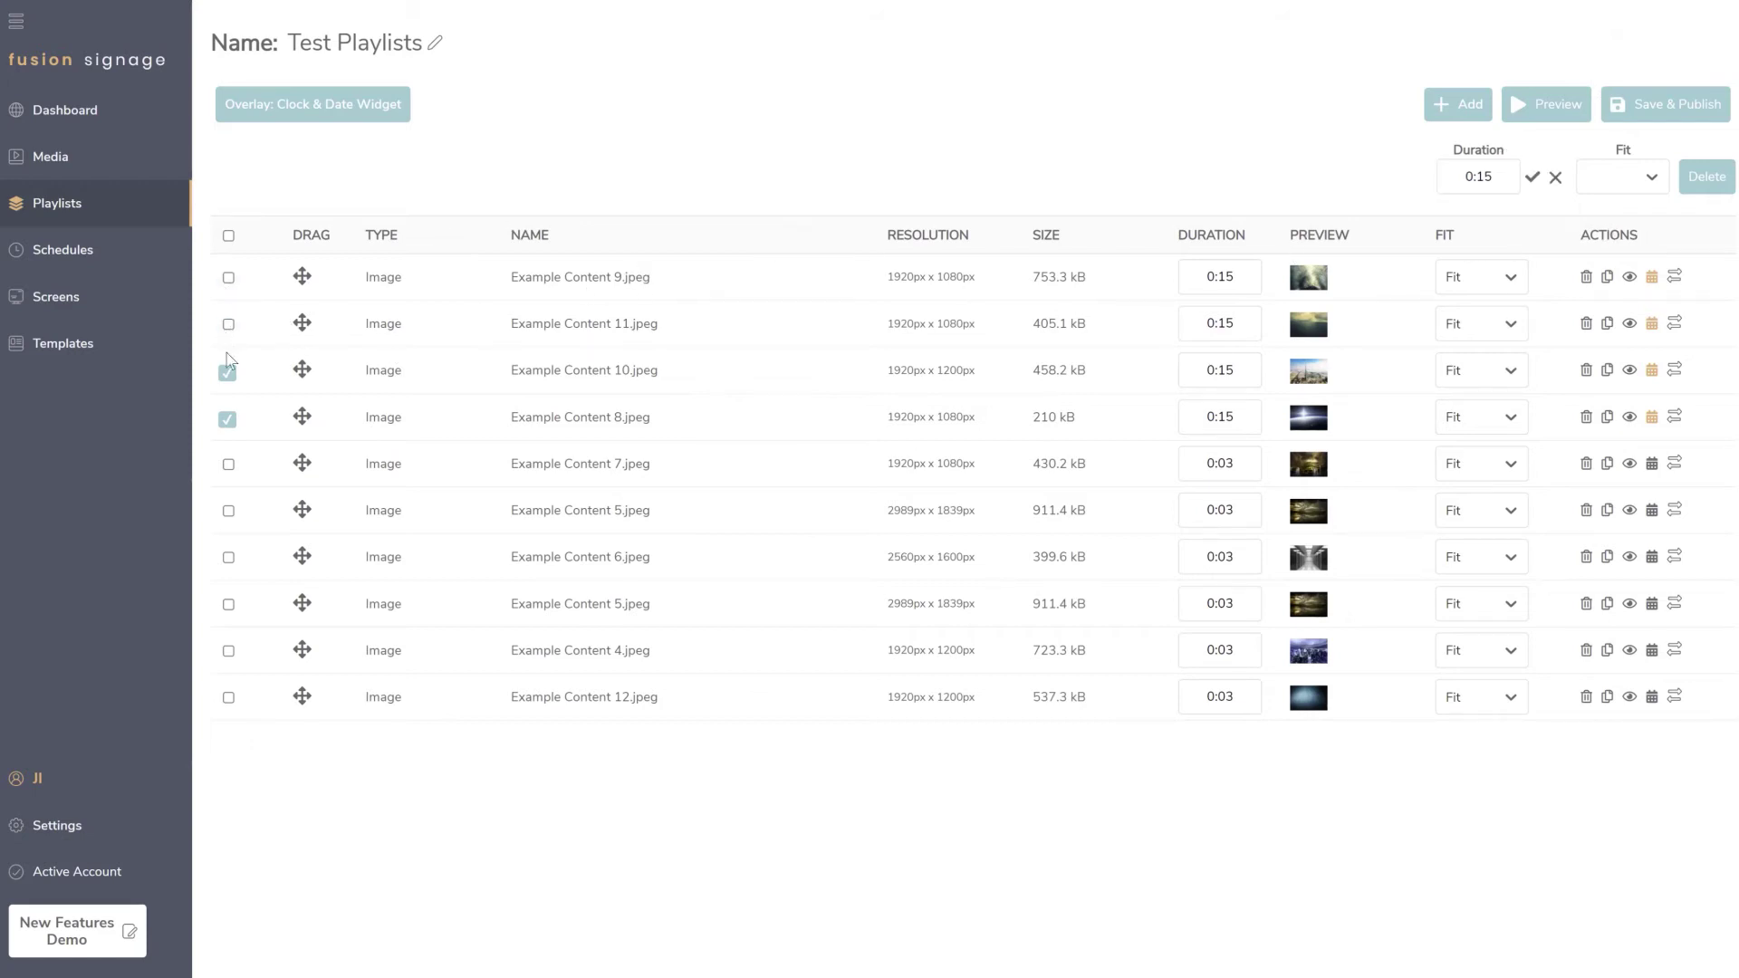
click(229, 417)
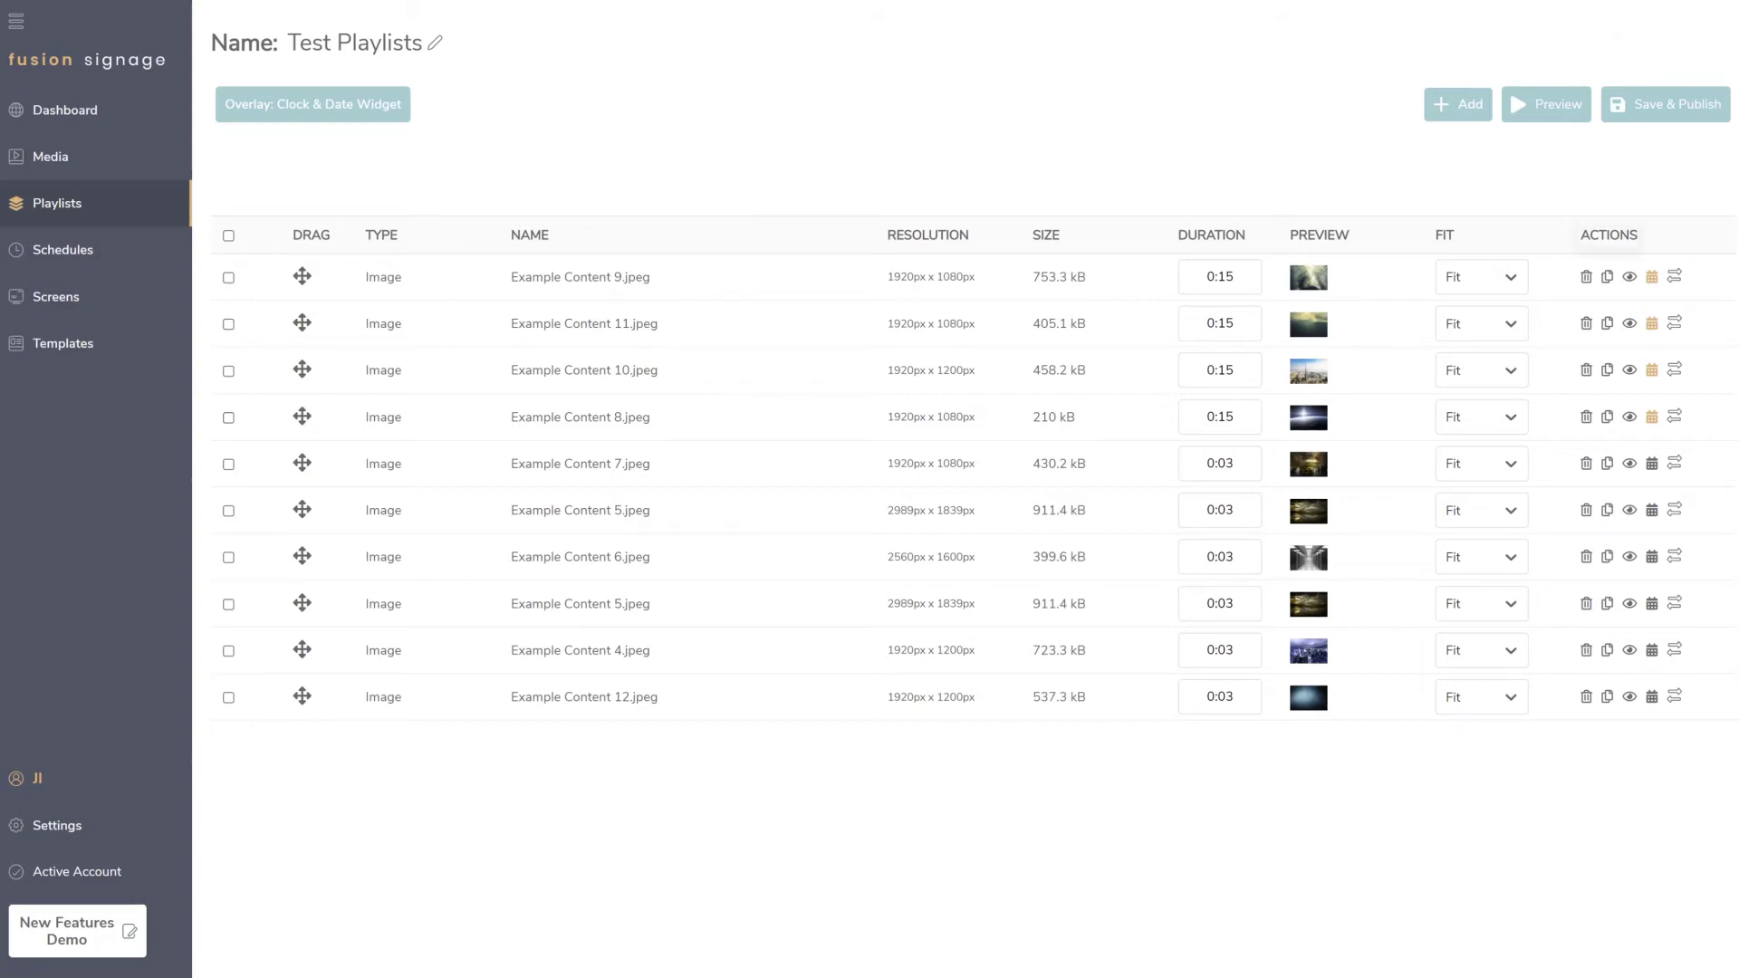
Step: Add a Monday-and-Tuesday schedule to the first image alongside its Monday-only one
click(1652, 277)
click(912, 638)
click(782, 560)
click(996, 553)
click(1055, 554)
click(1116, 556)
click(1173, 561)
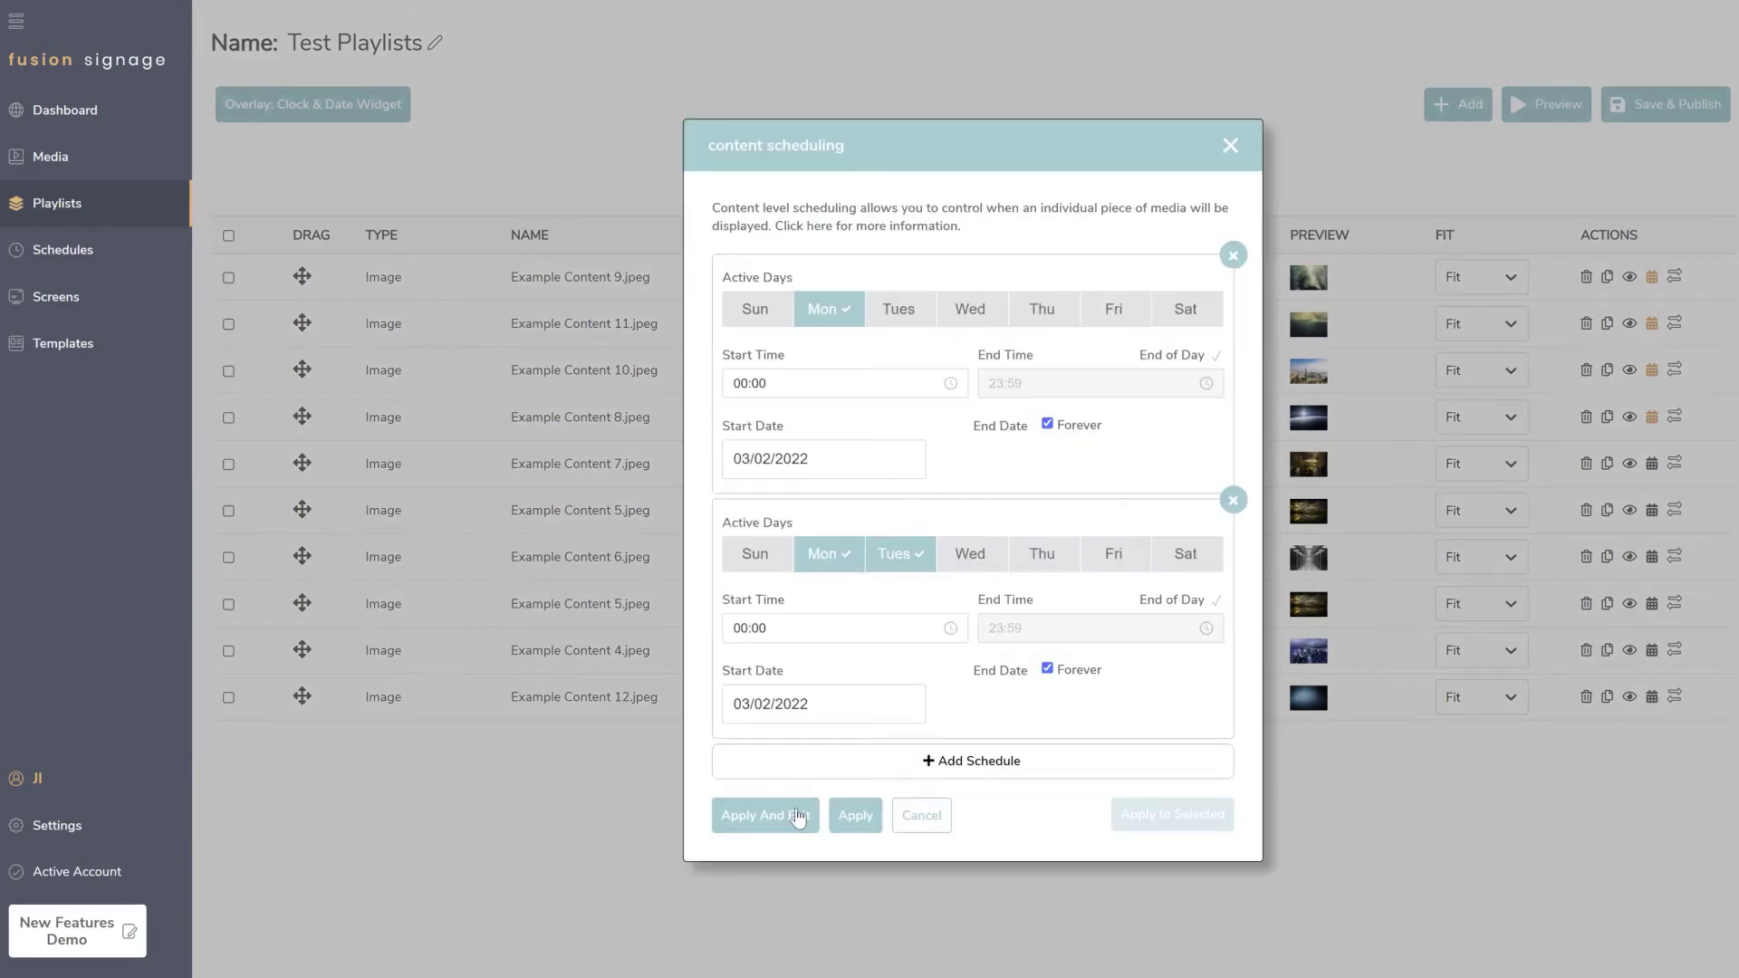
click(798, 818)
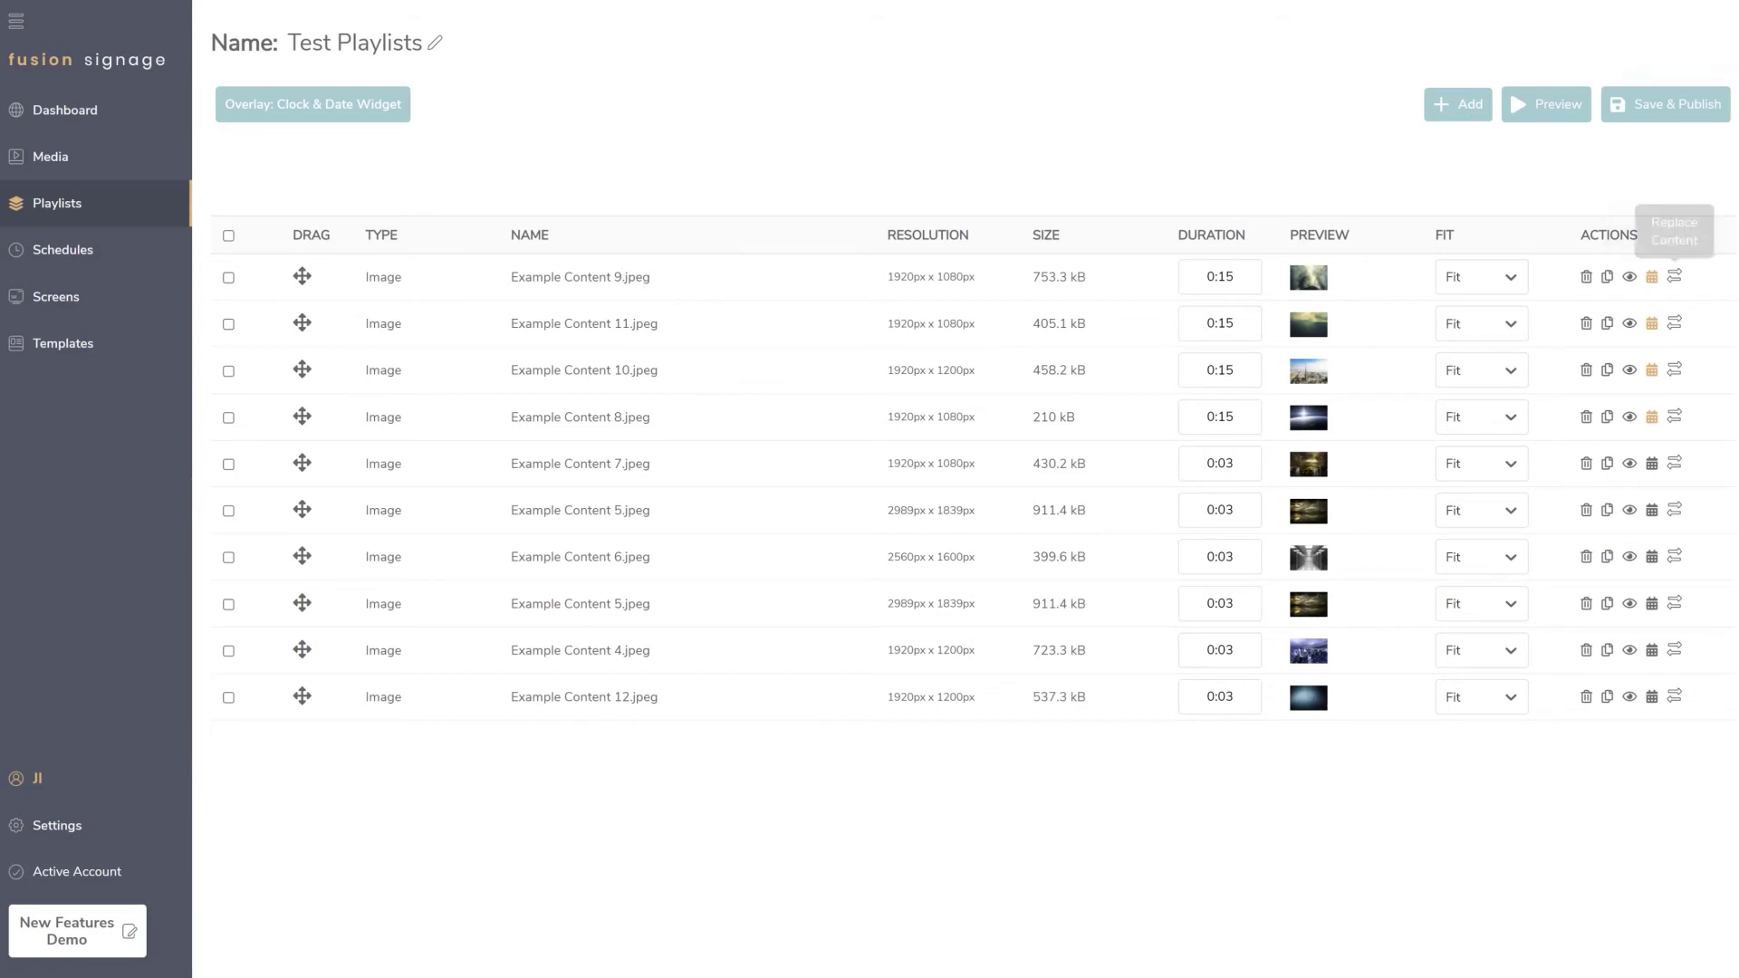
Step: Replace the first slide's image with Example Content 3.jpeg
click(1674, 276)
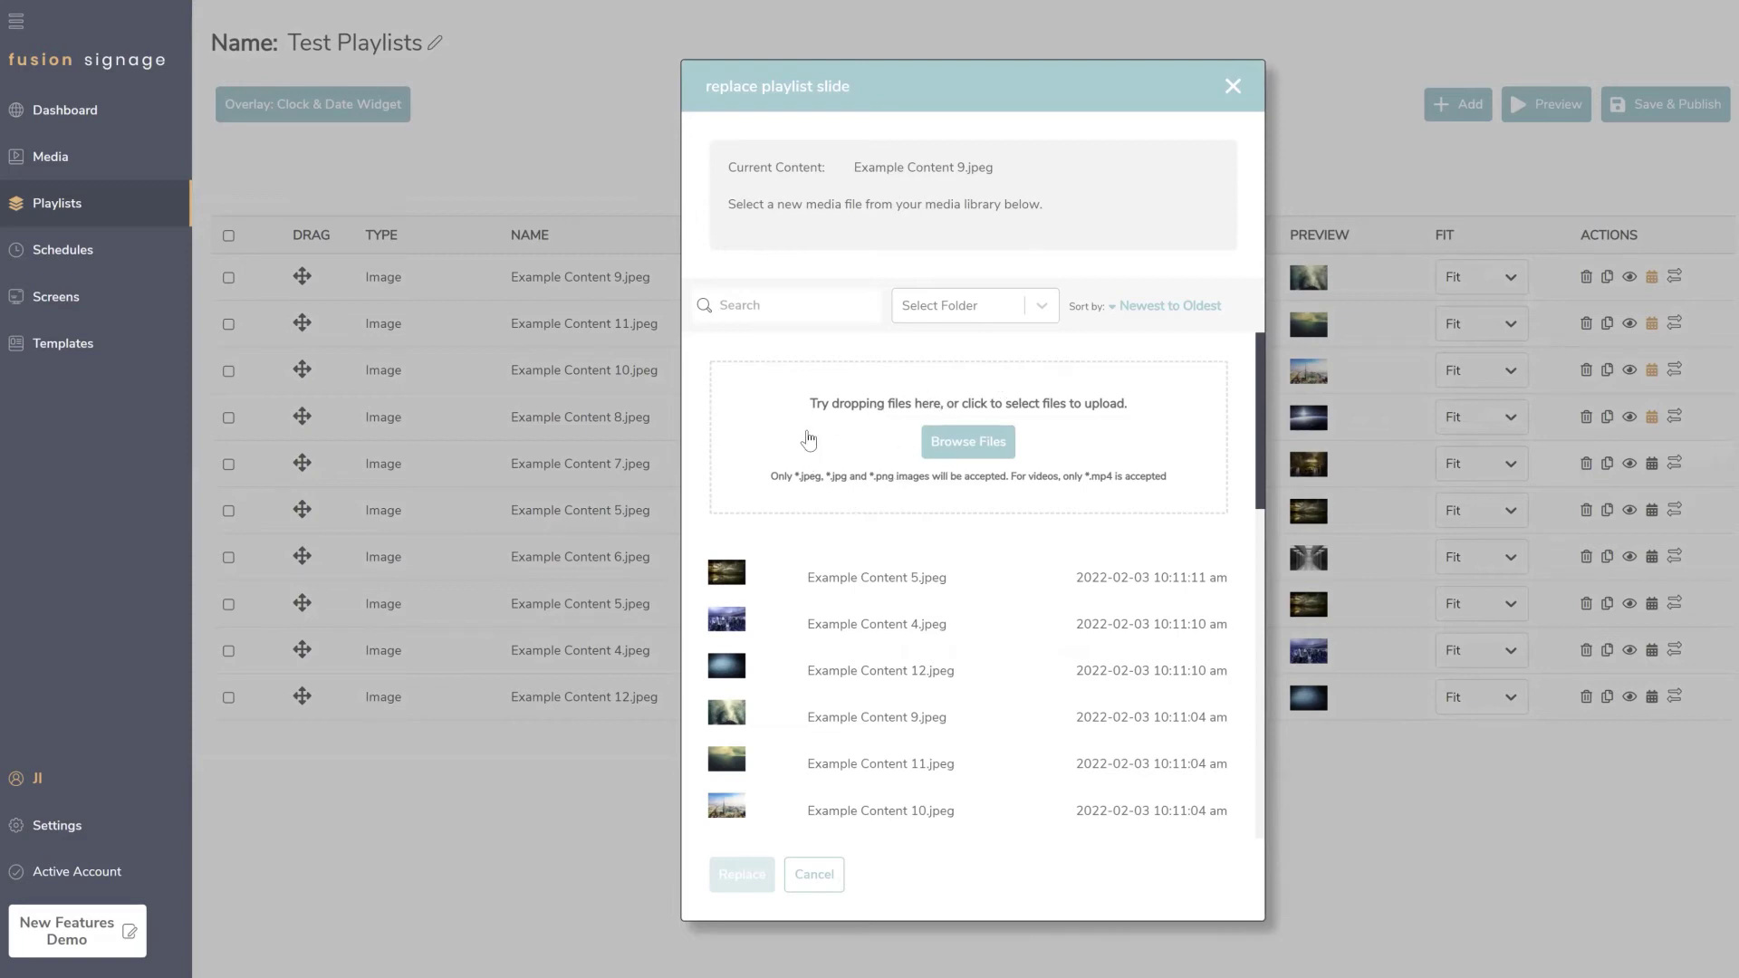
scroll(798, 593, down, 4)
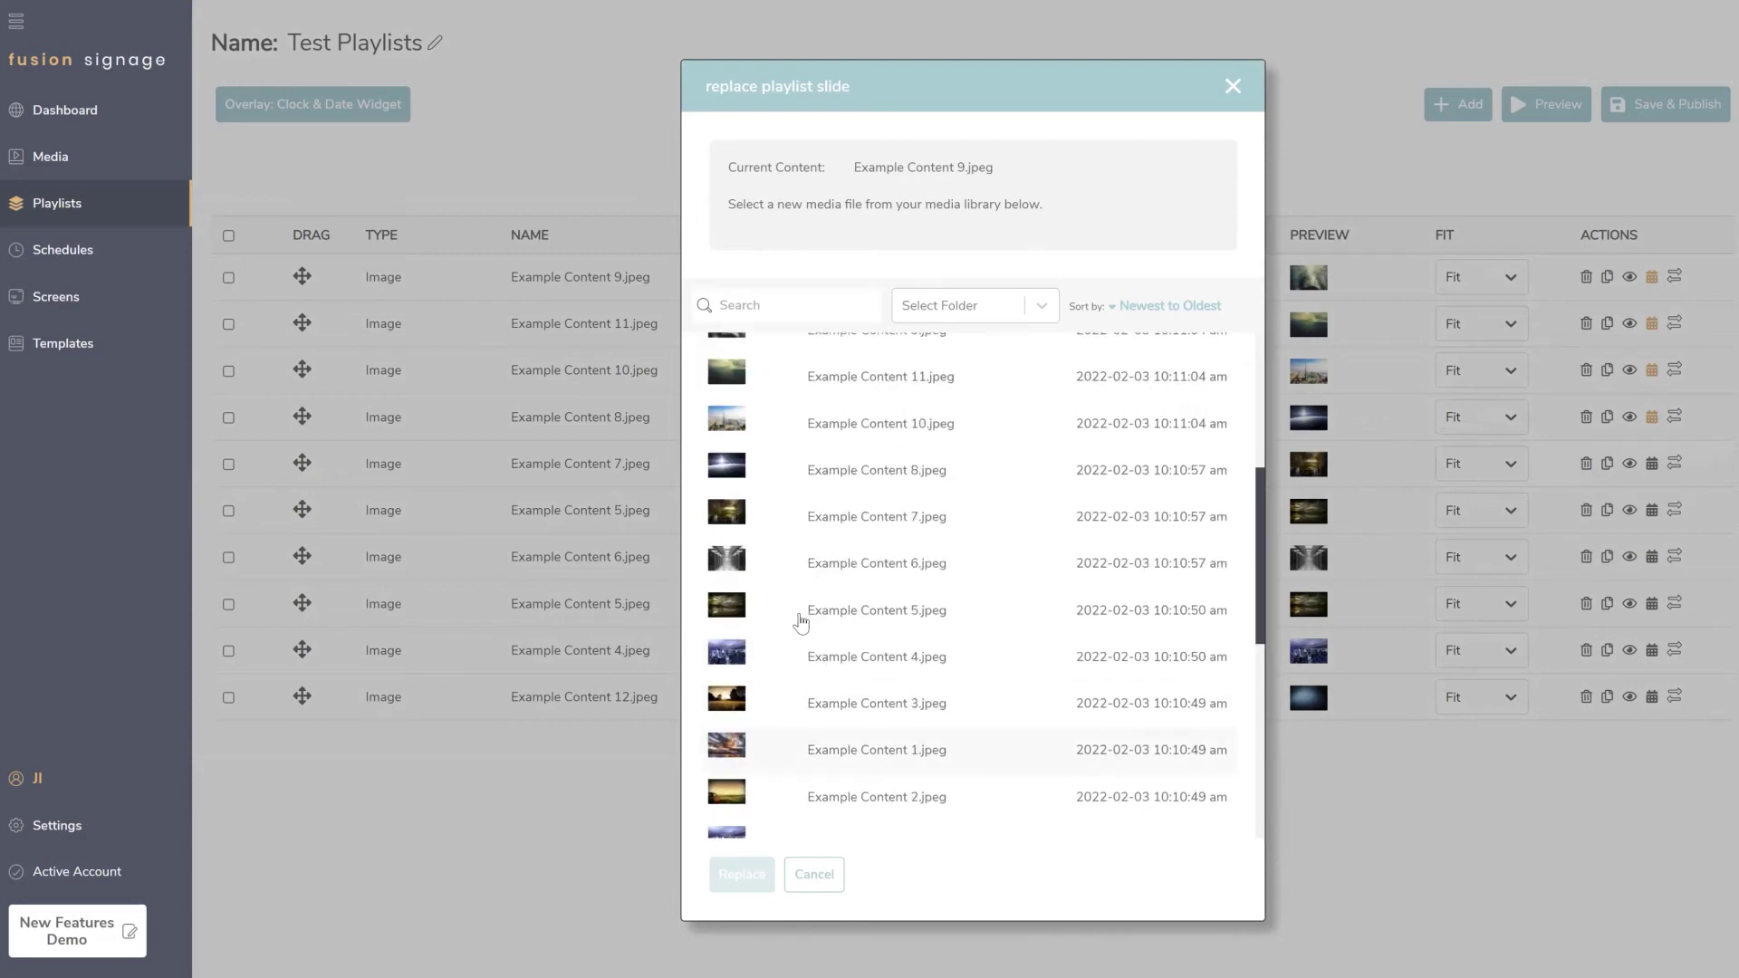
click(917, 677)
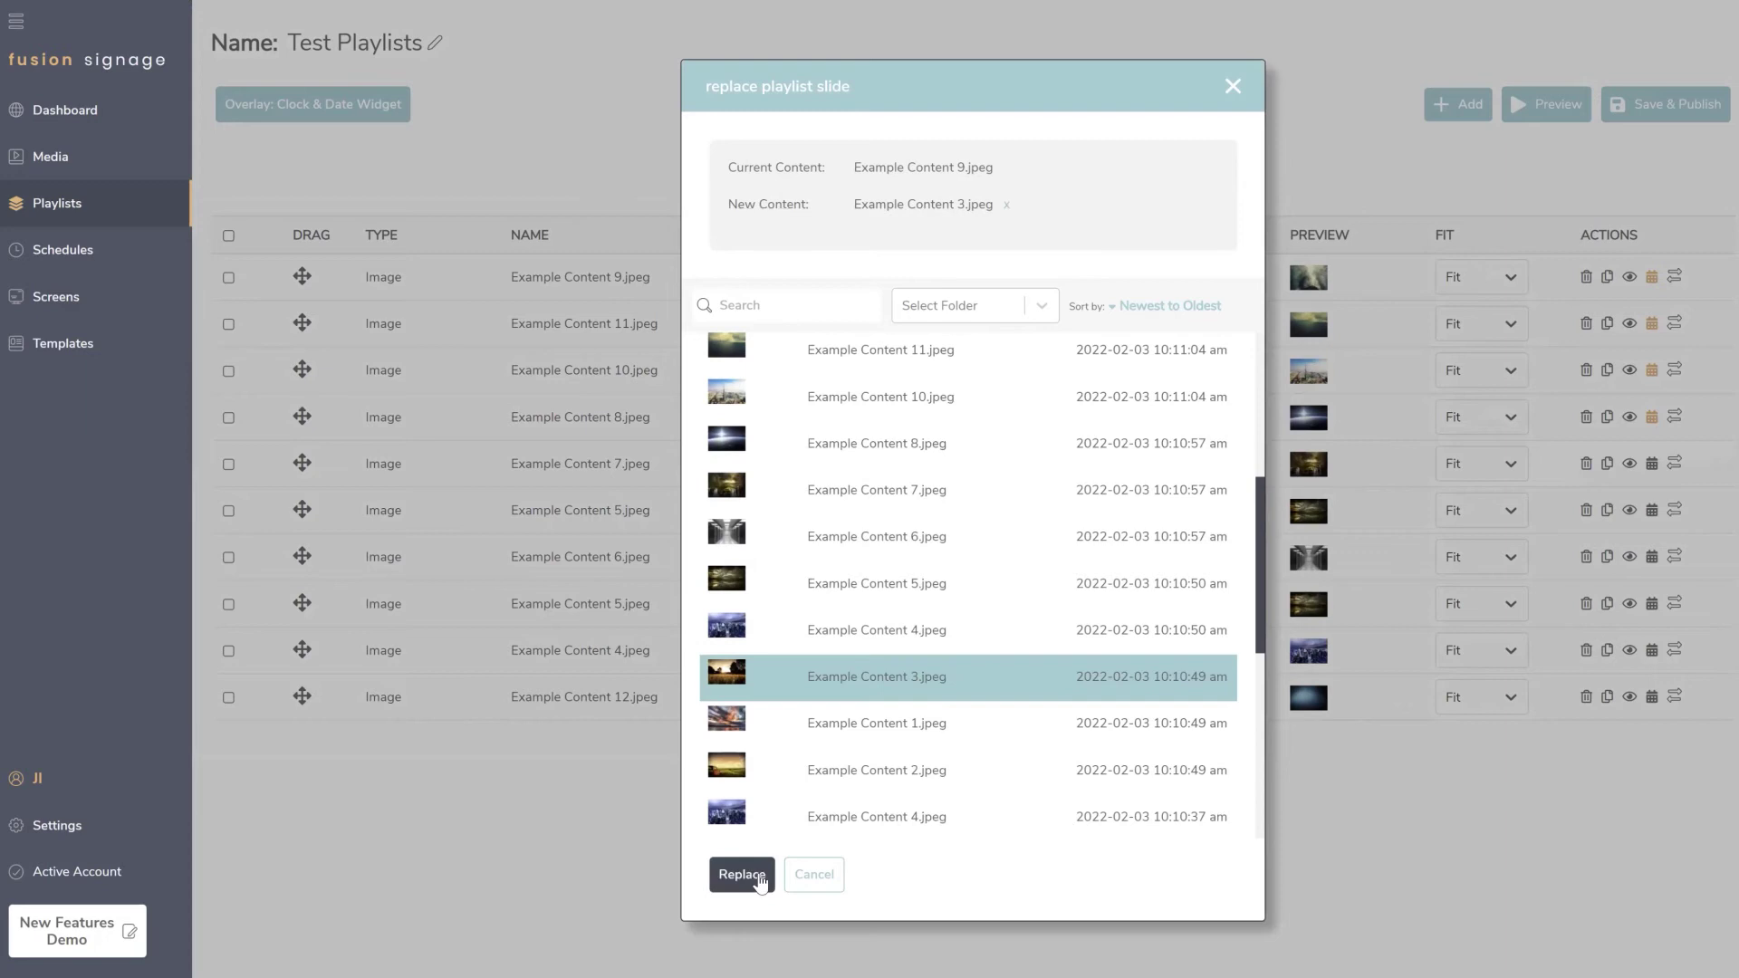
click(759, 878)
Step: Select the first slide's row text and file name, then clear the selection
drag(512, 277, 1433, 285)
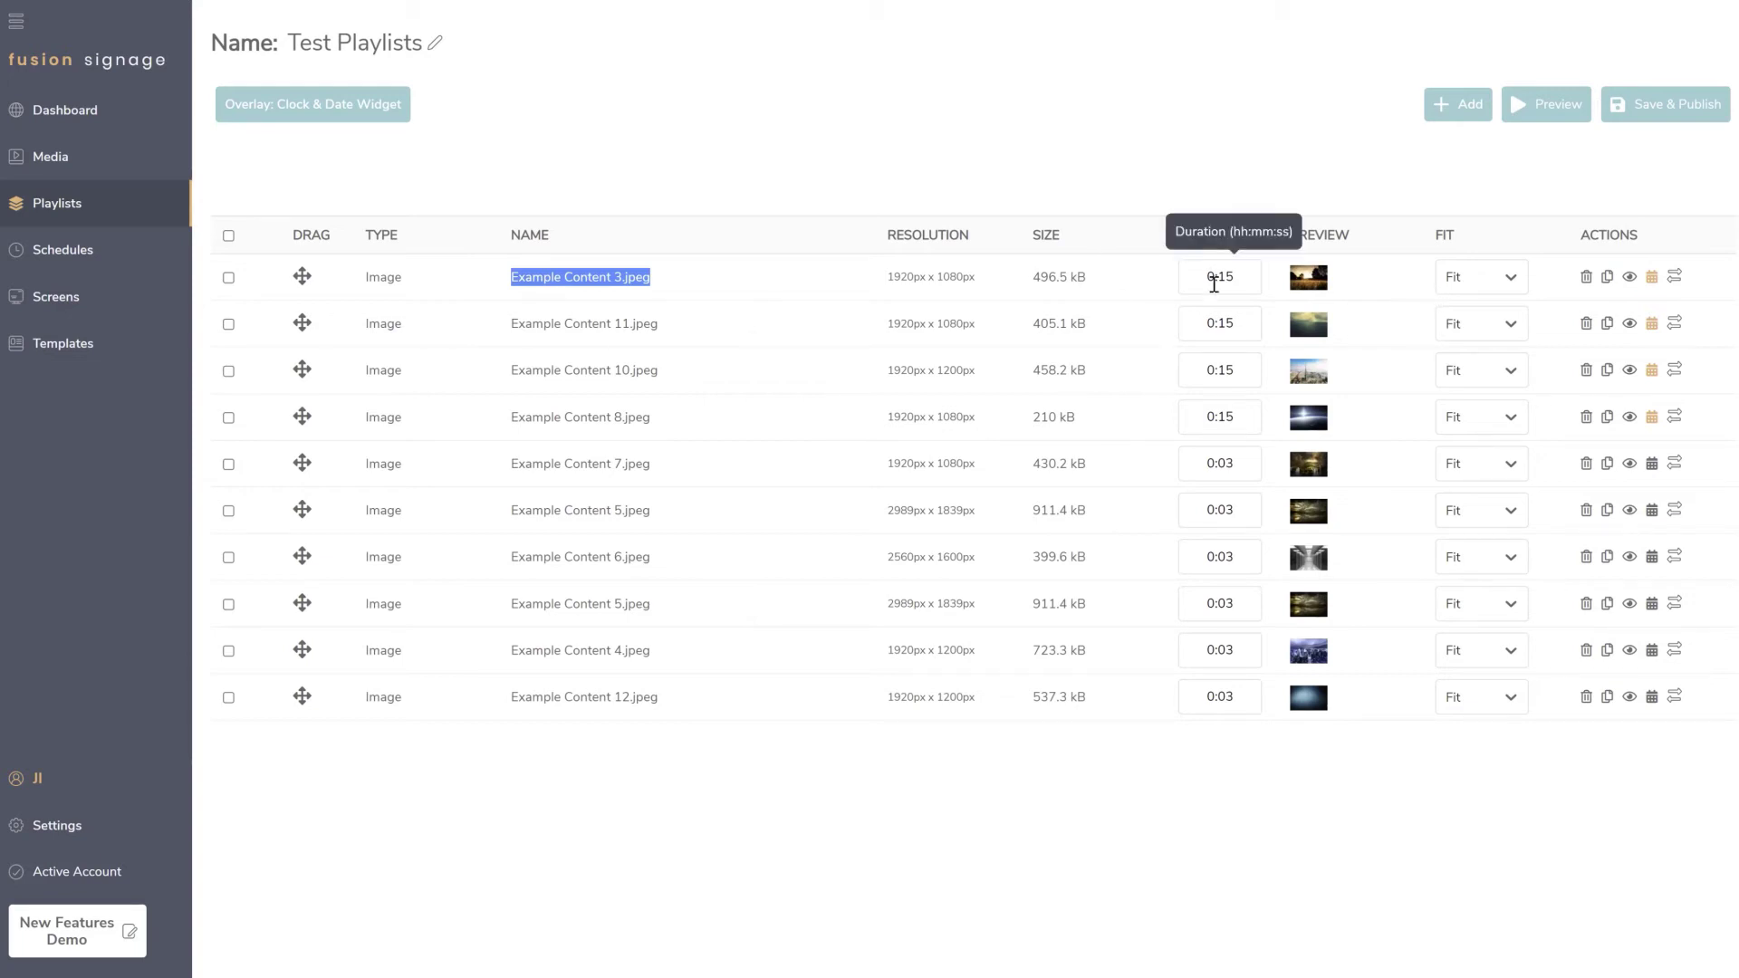
click(724, 254)
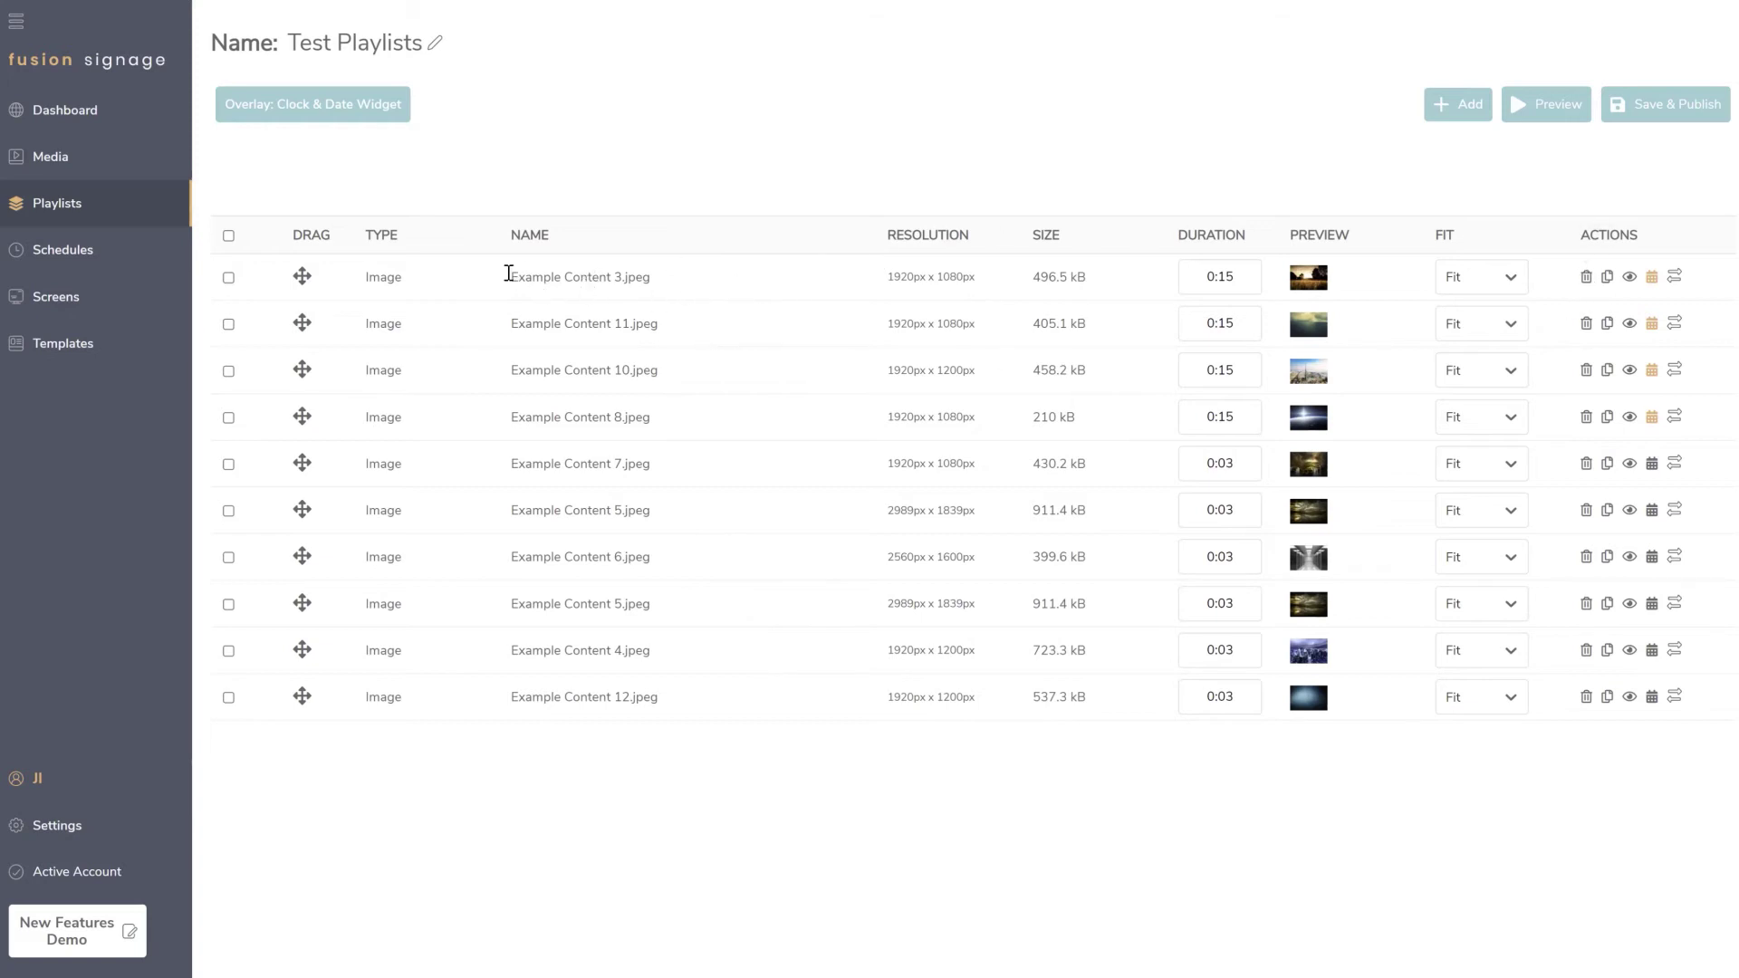
triple_click(669, 268)
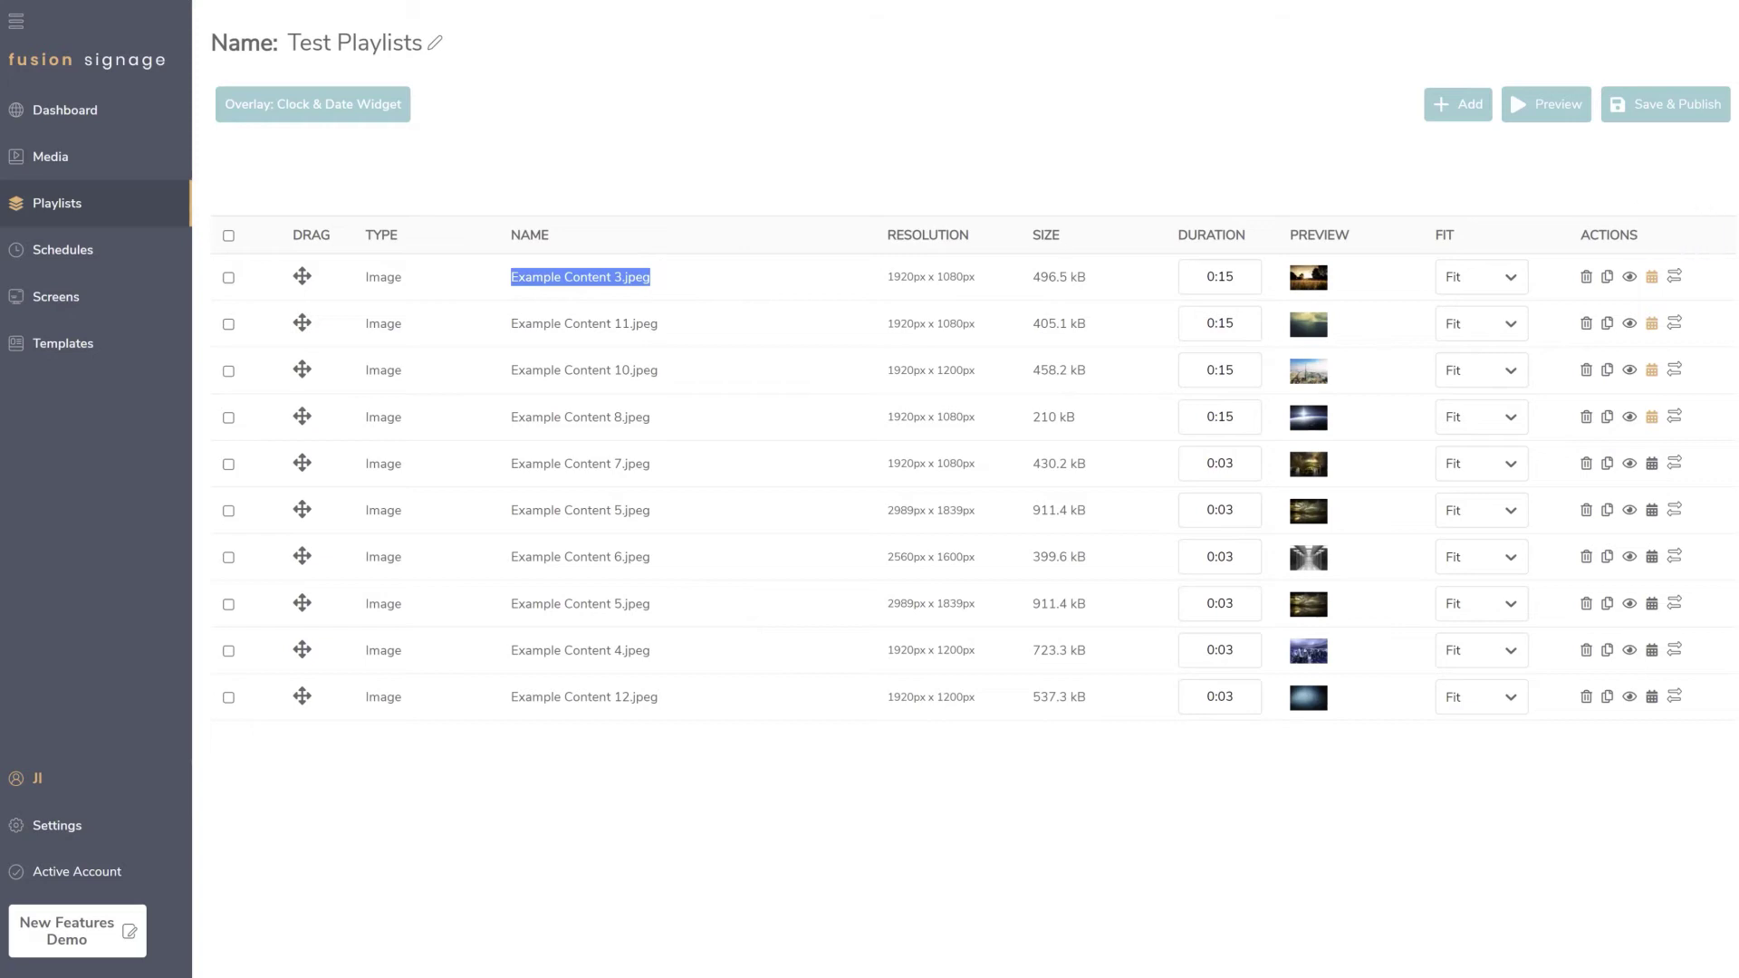
click(1101, 182)
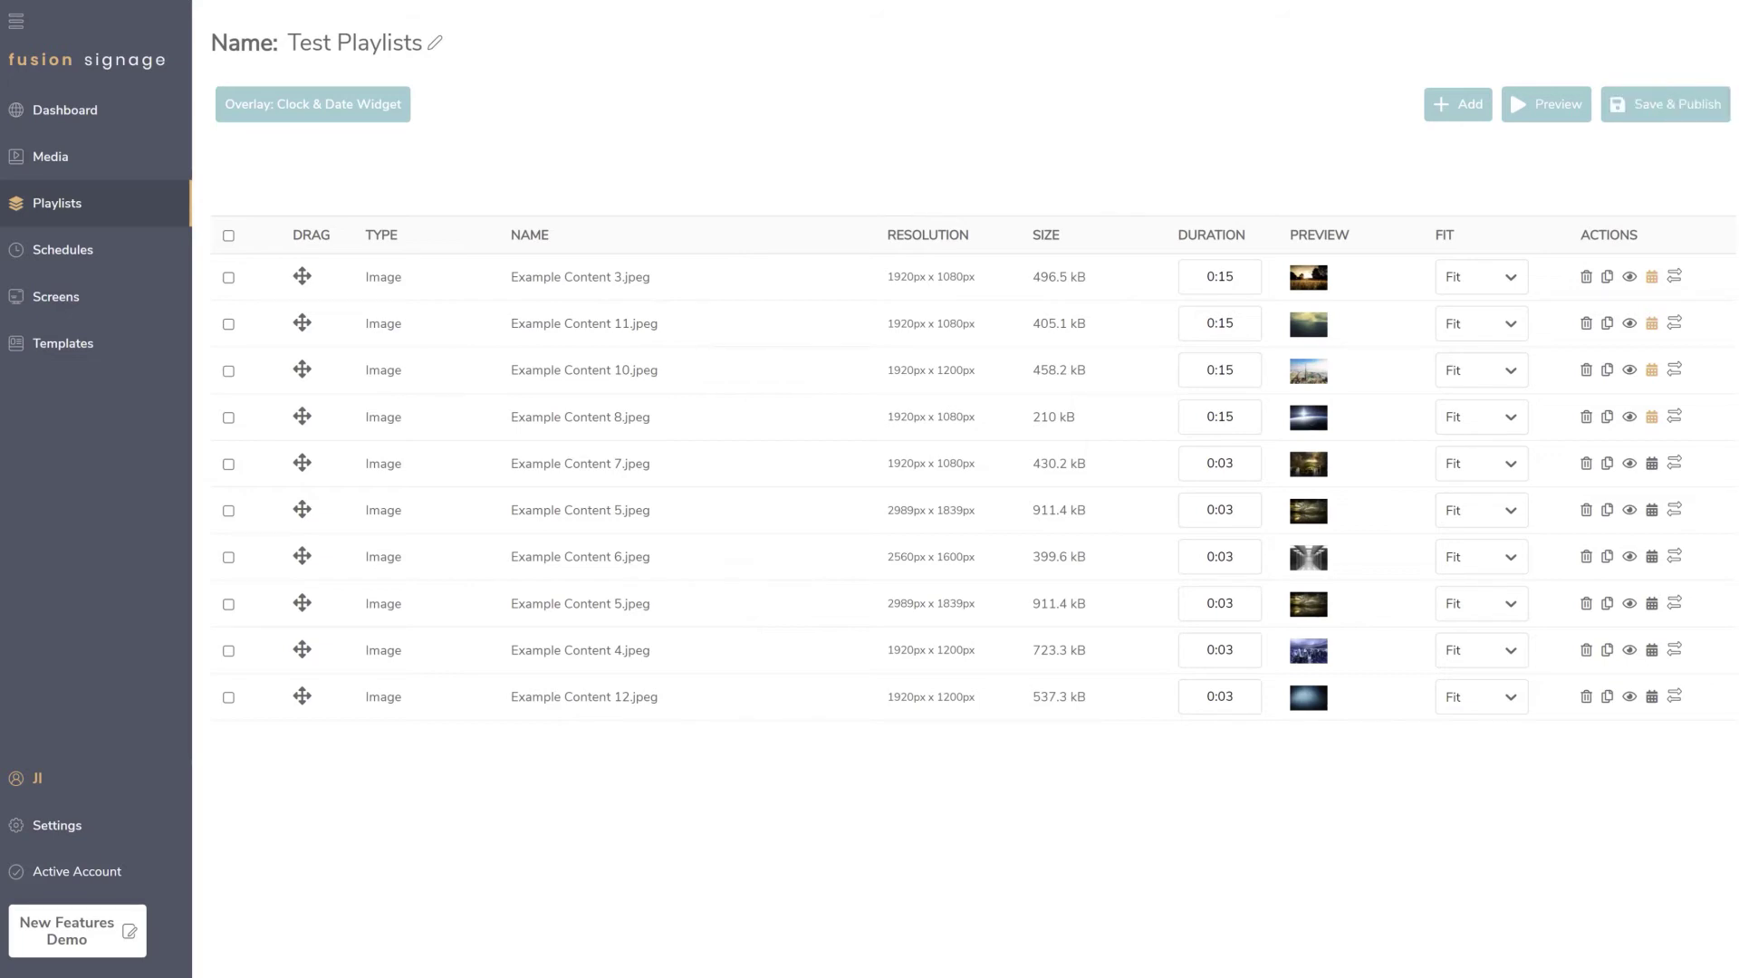
Step: Remove Demo Screen 2 from the assigned screens and save Test Playlists
click(1641, 109)
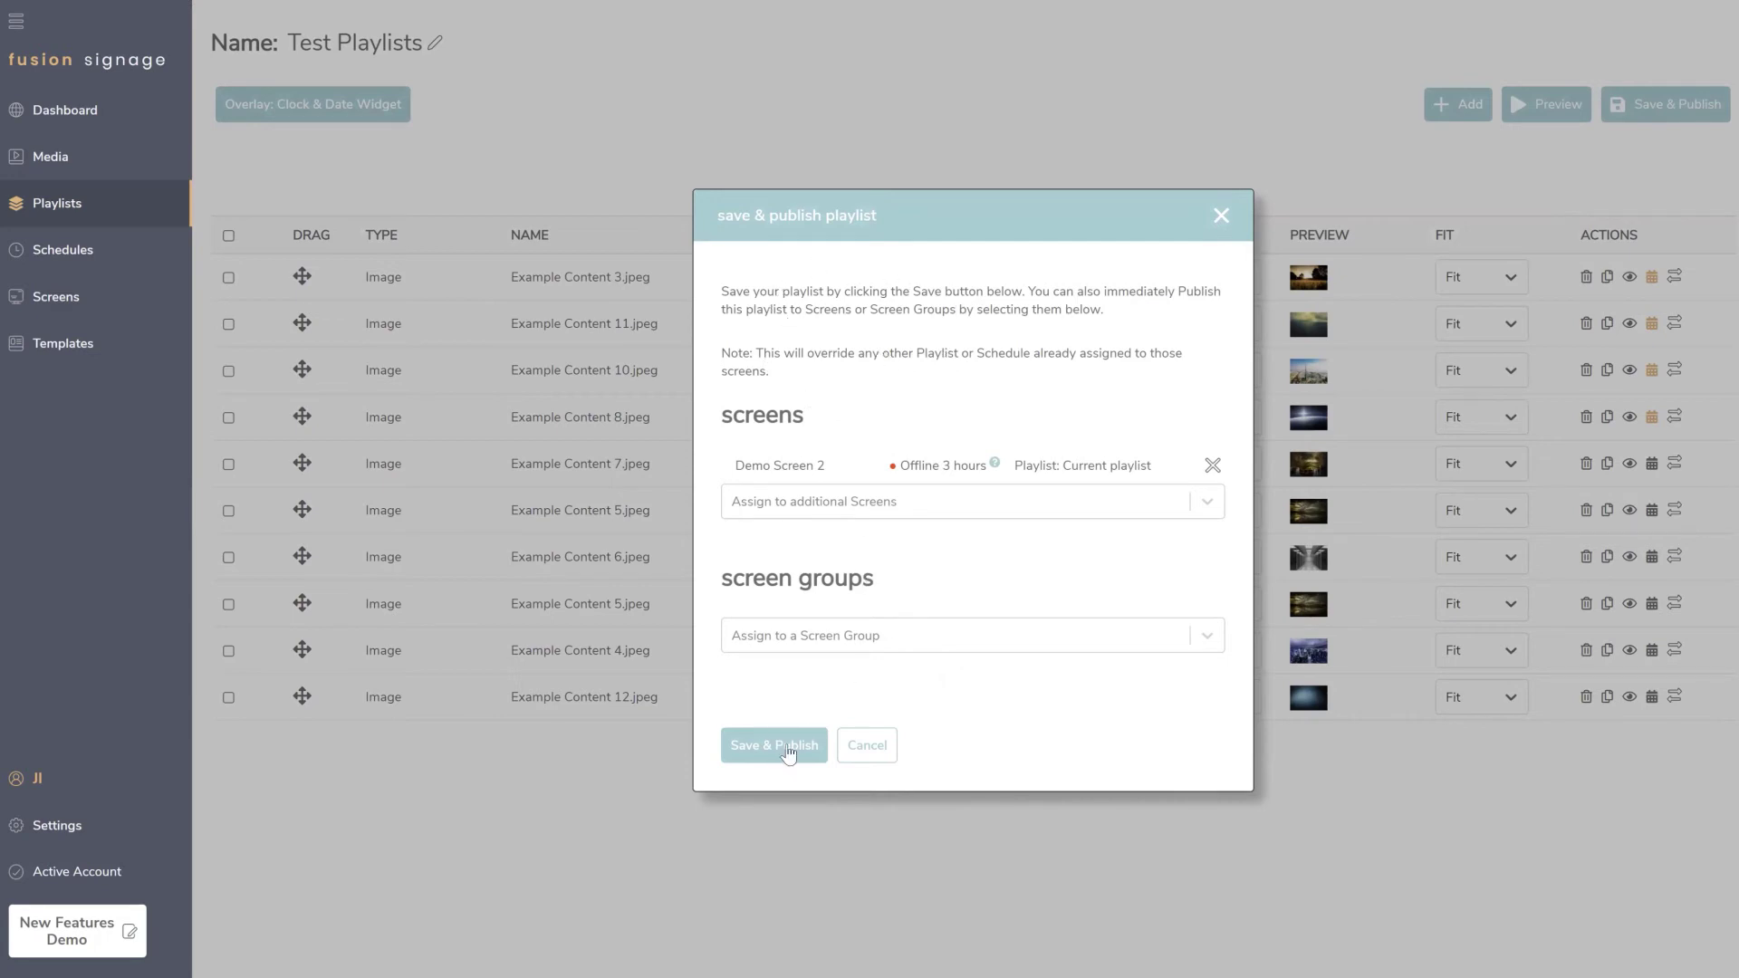
click(1212, 465)
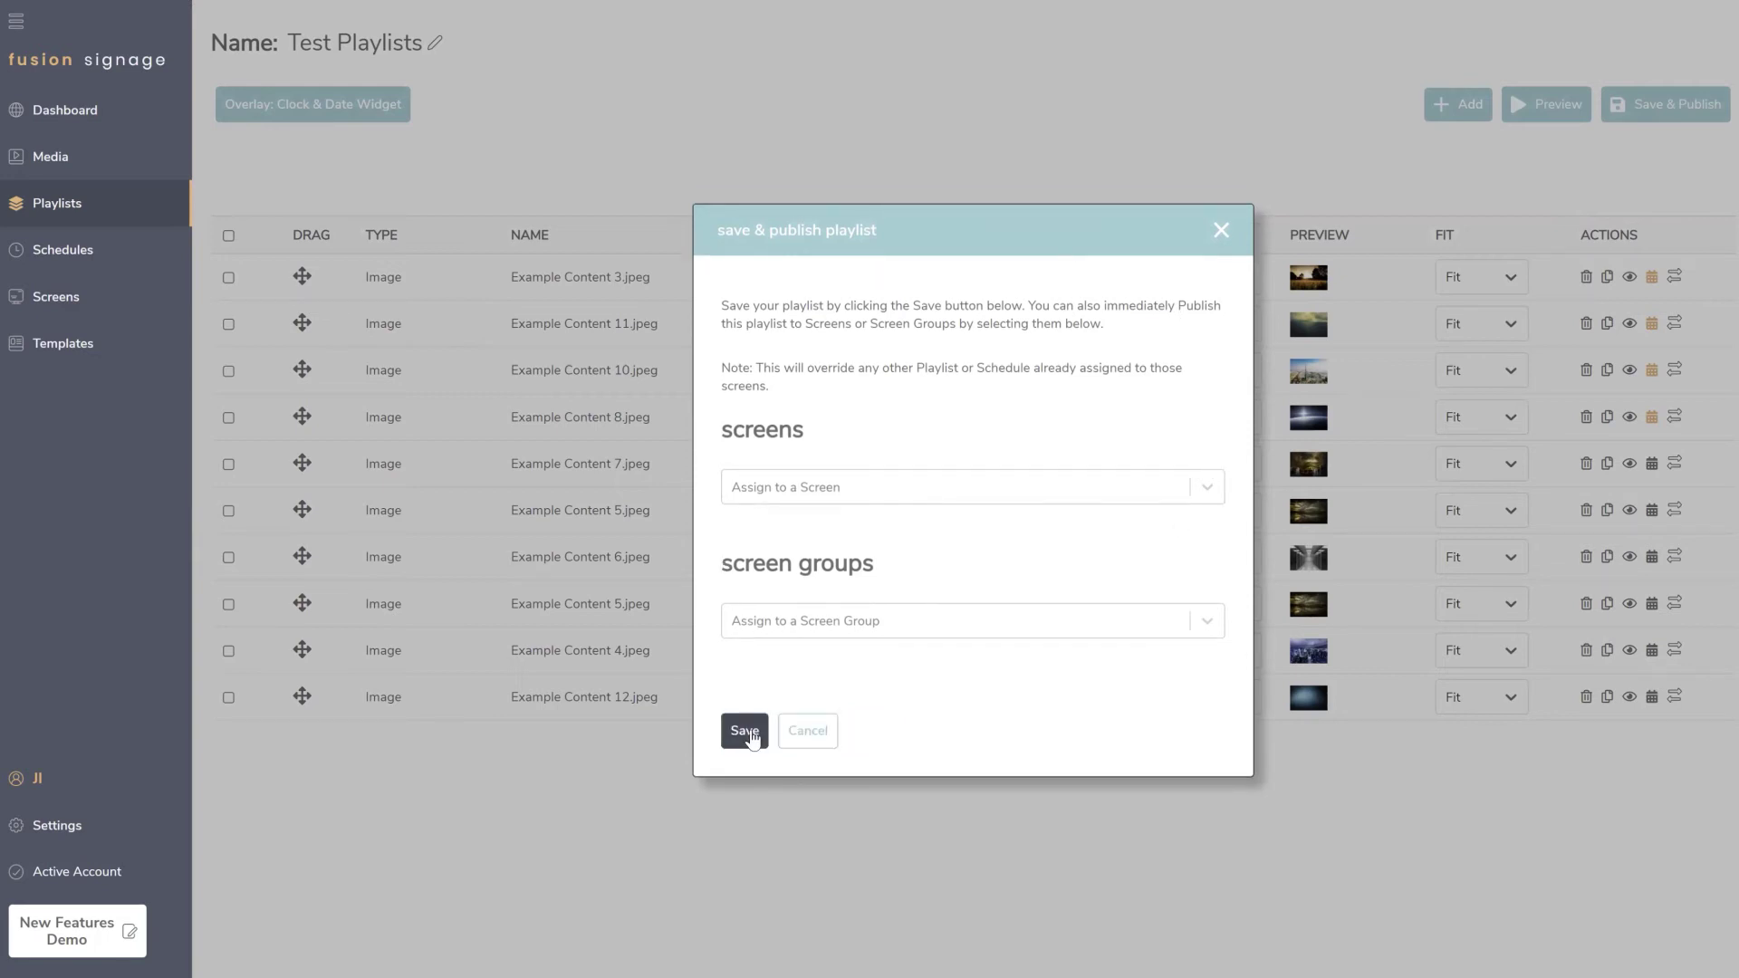
click(752, 746)
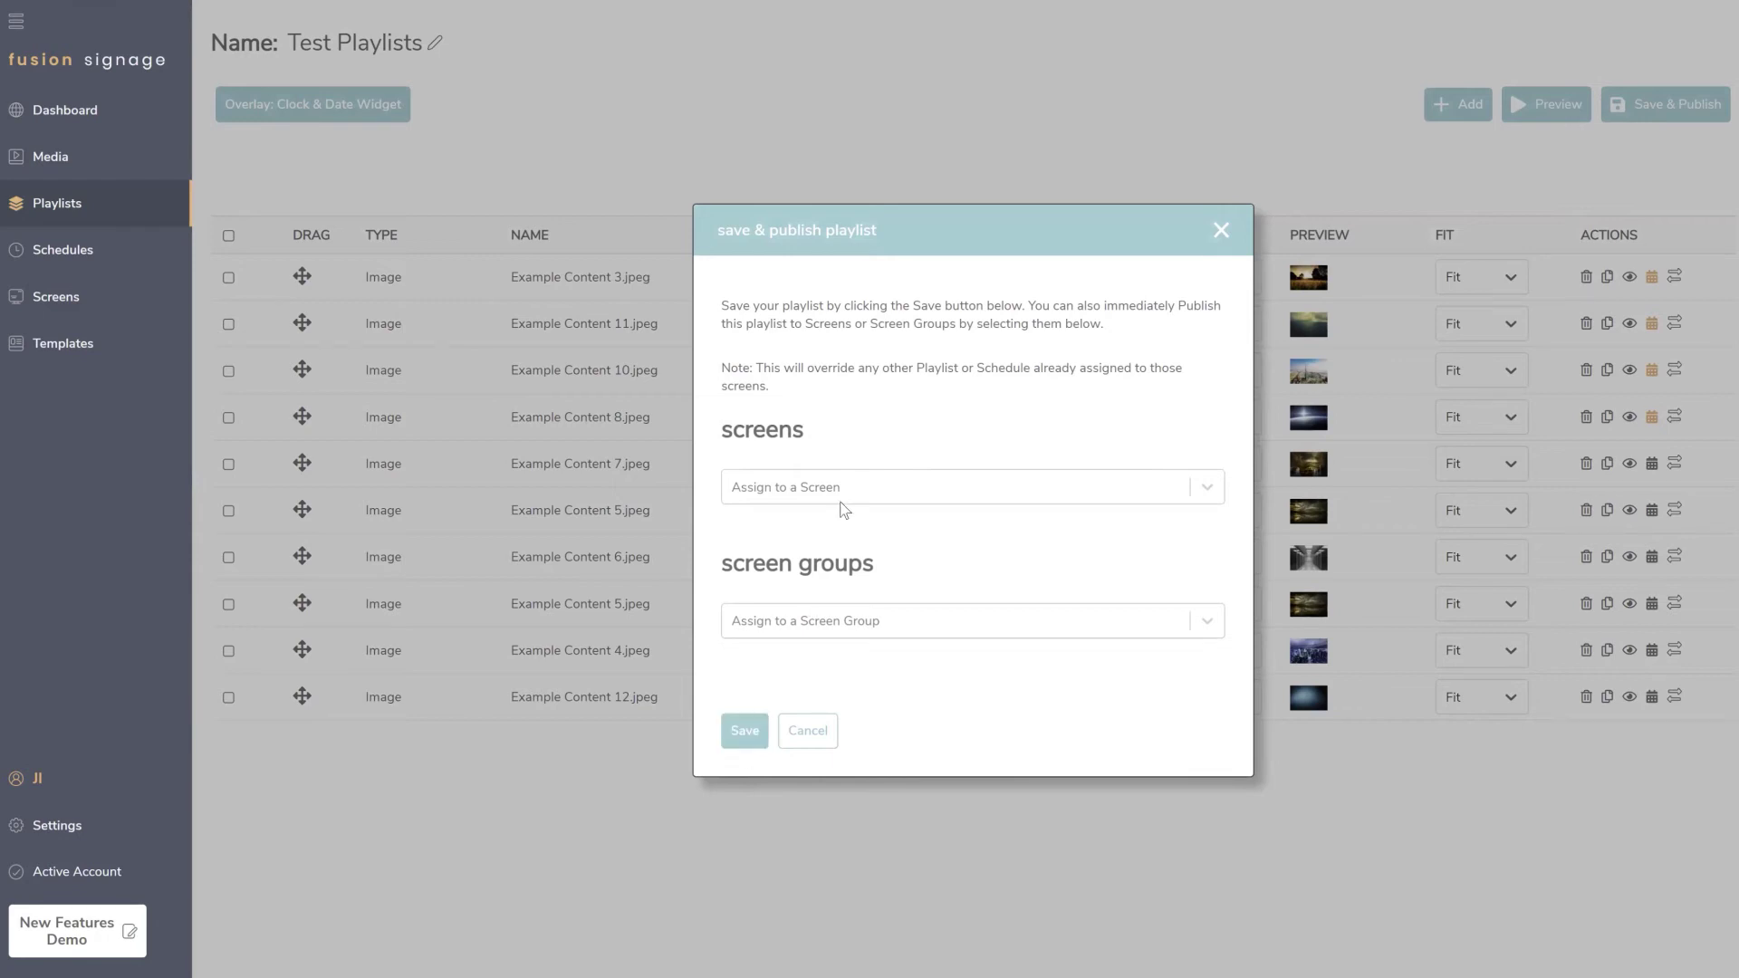